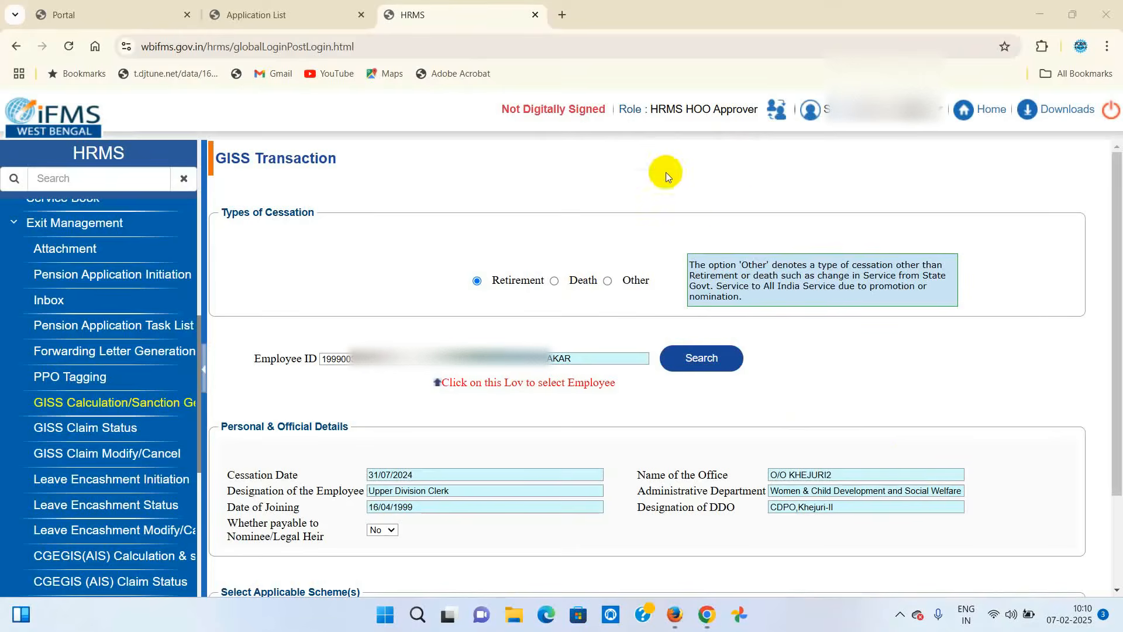
- Switch from the filled GISS Transaction form to the WBIFMS portal page
left_click(81, 16)
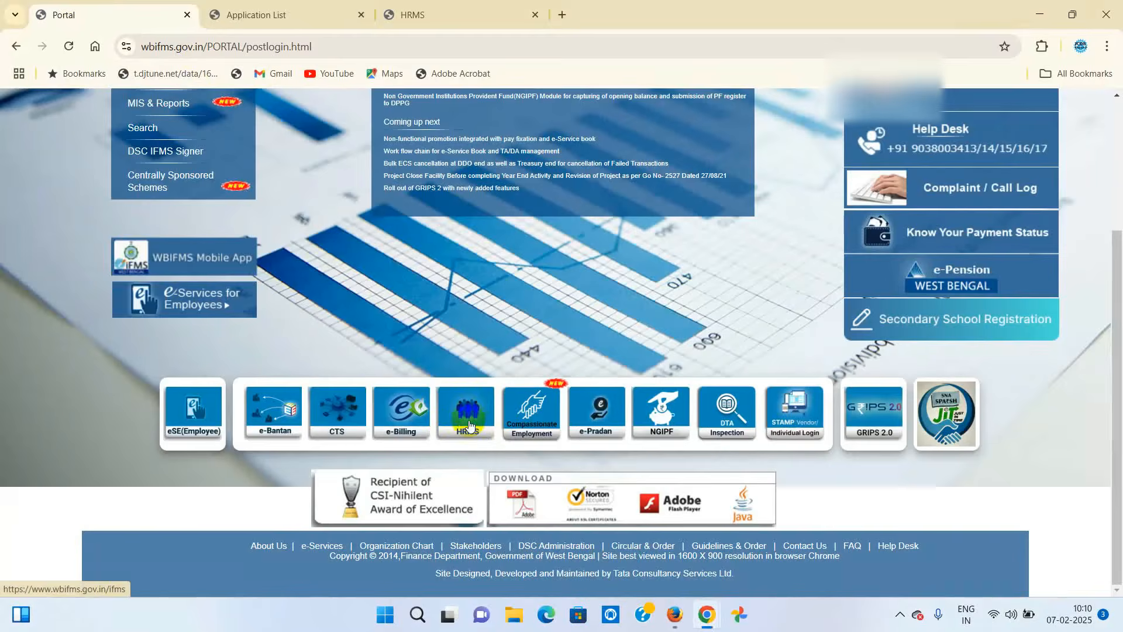
- Launch HRMS from the portal and dismiss the important message and notification popups
scroll(809, 367, "up", 3)
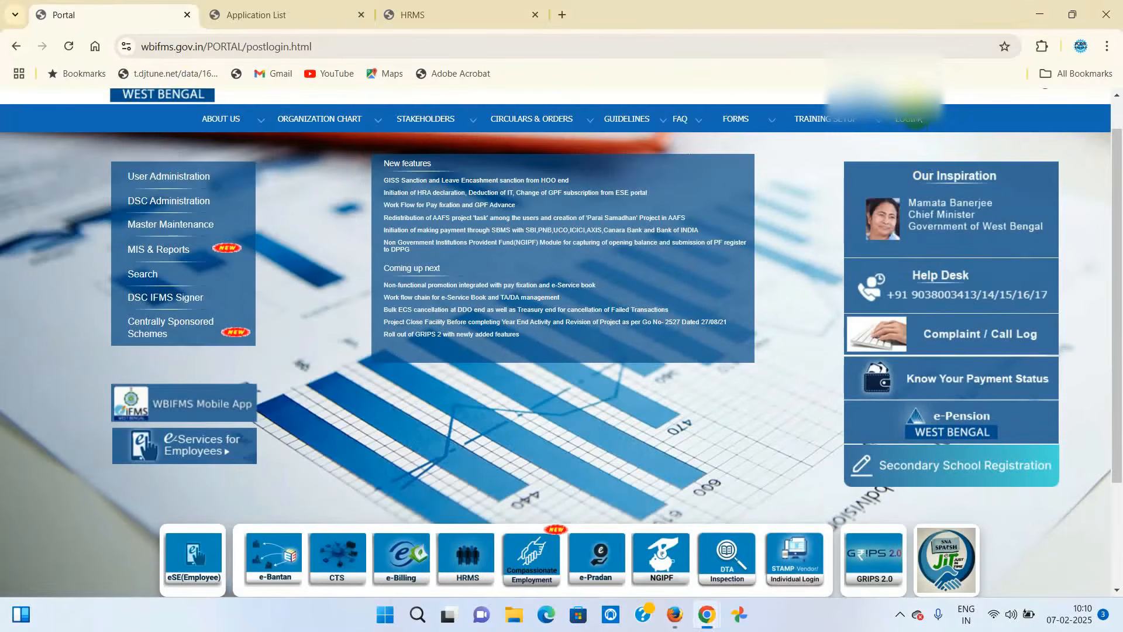
scroll(525, 375, "down", 3)
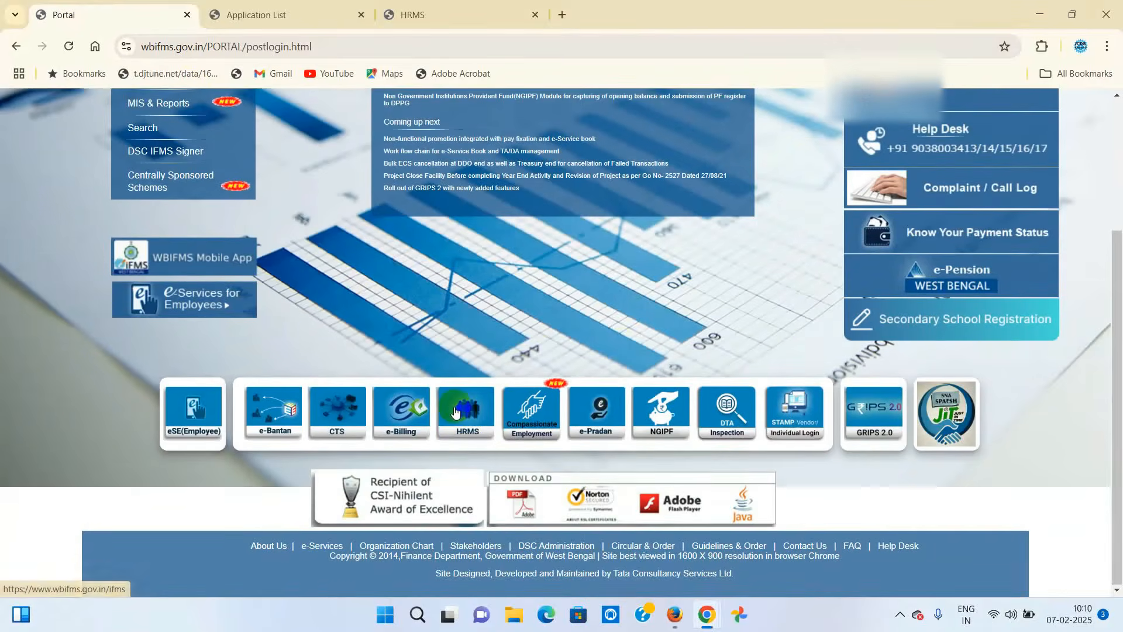
left_click(455, 405)
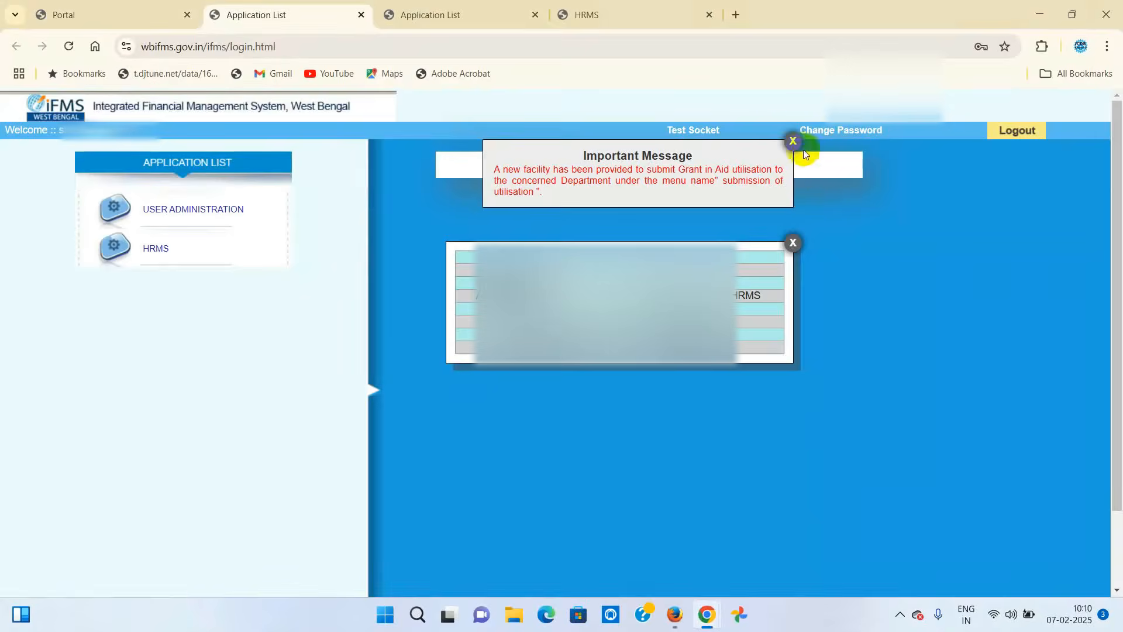
left_click(790, 141)
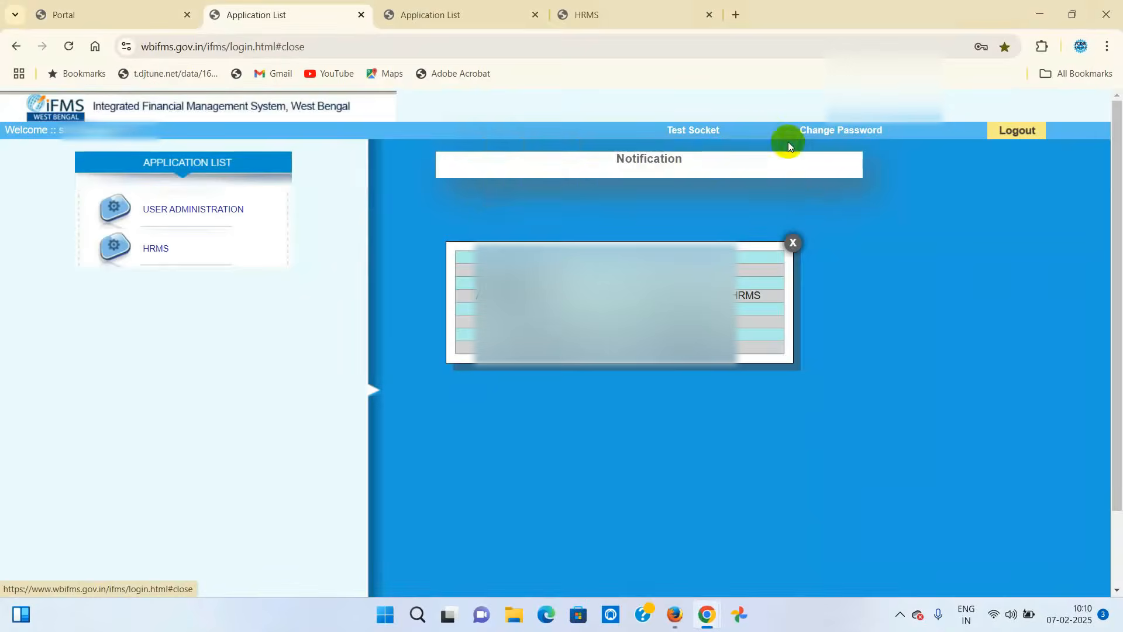
left_click(792, 244)
- Close the duplicate and old HRMS tabs, then relaunch HRMS without a digital signature
left_click(537, 15)
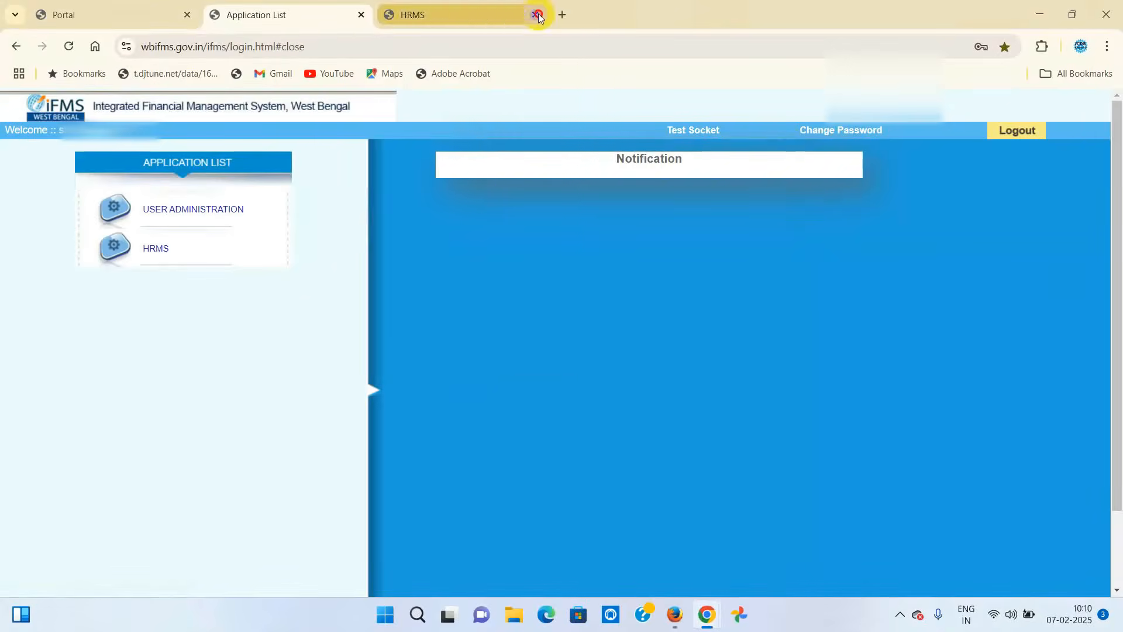
left_click(537, 15)
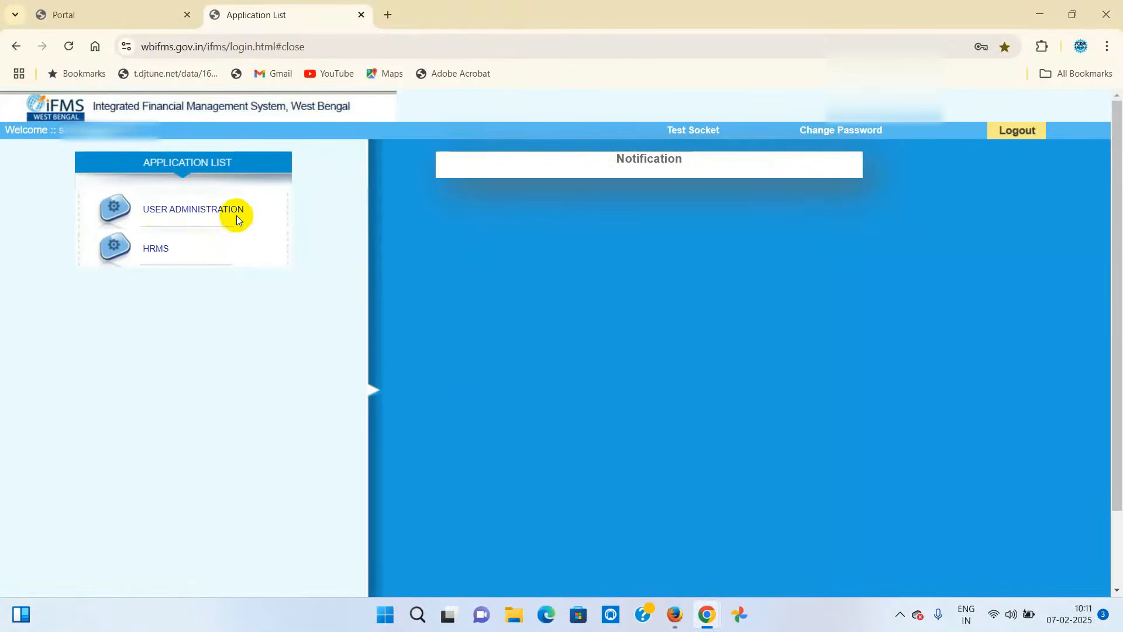
left_click(163, 253)
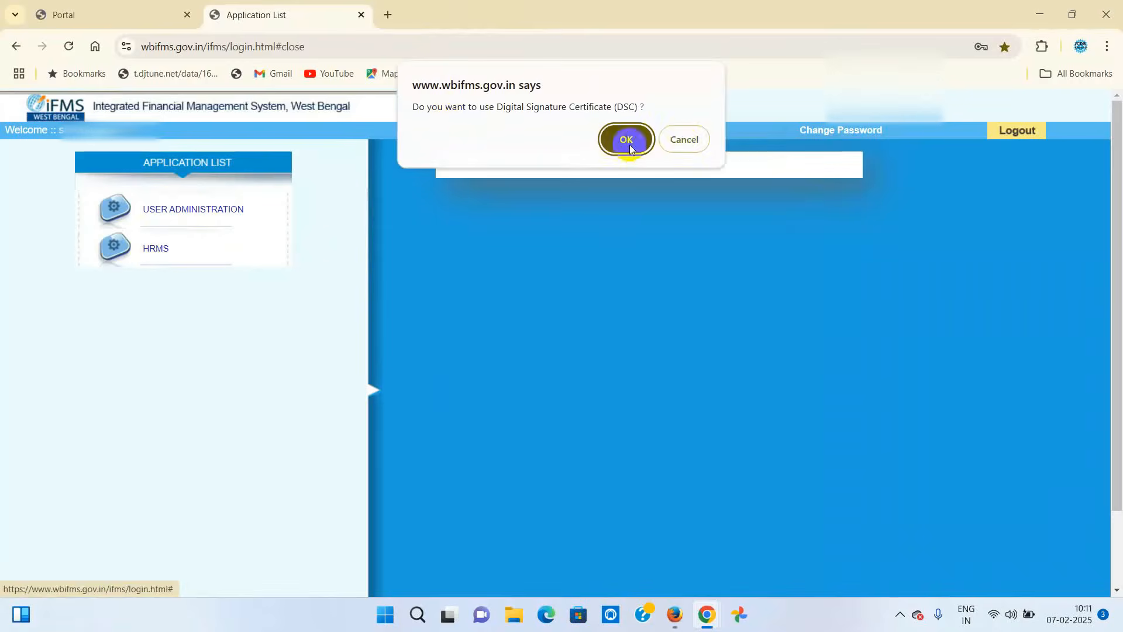
left_click(682, 140)
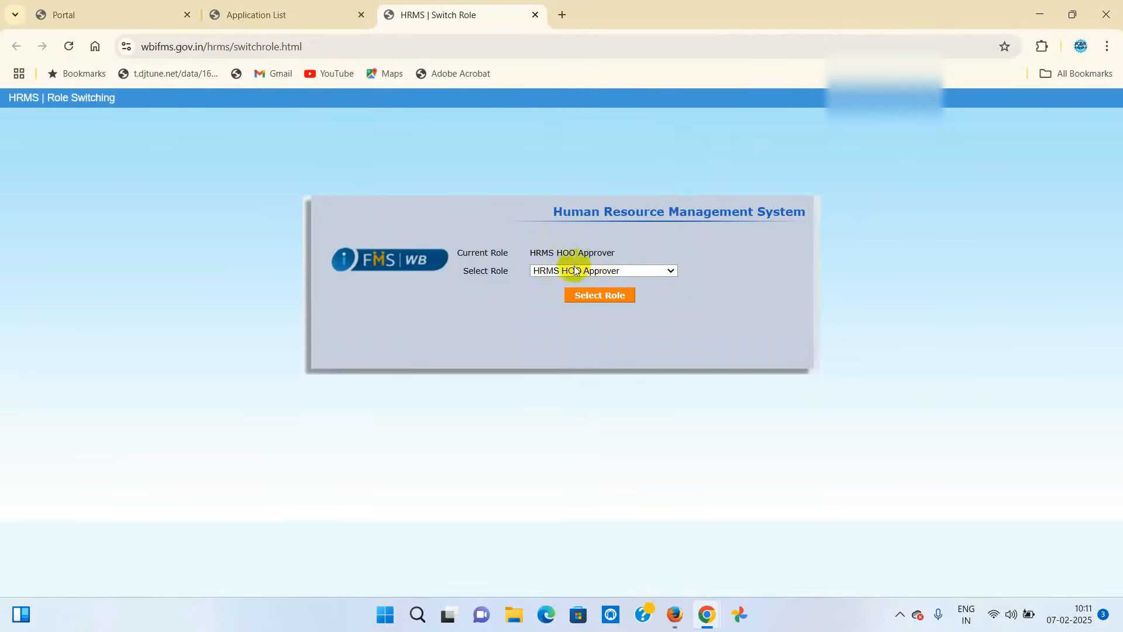
- Enter HRMS under the HRMS HOO Approver role to reach the home page
left_click(671, 269)
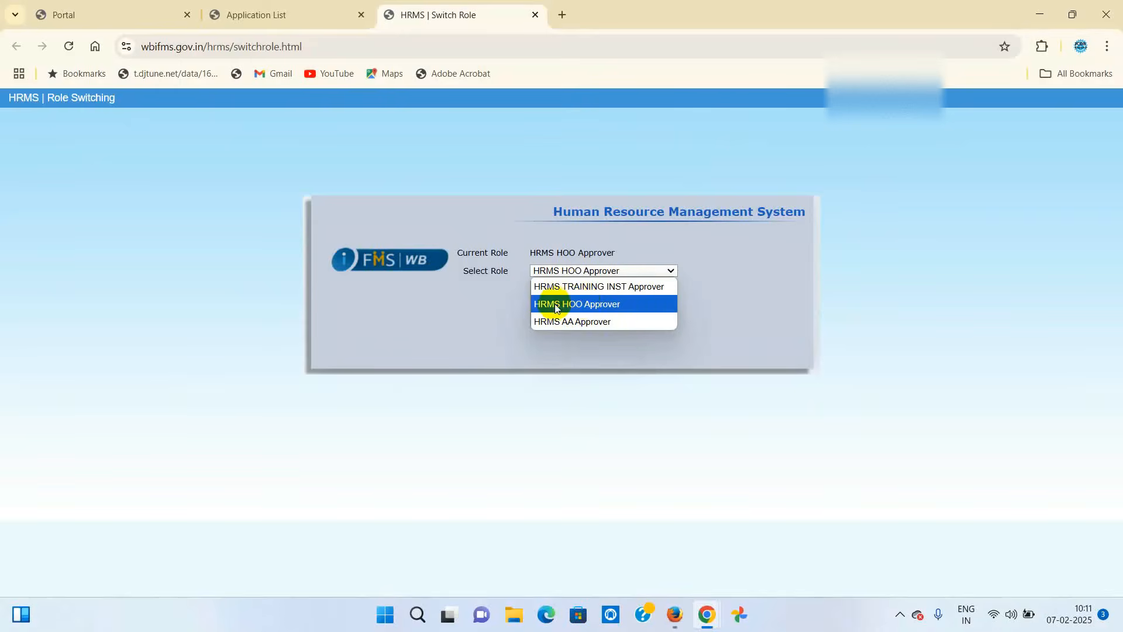
left_click(585, 304)
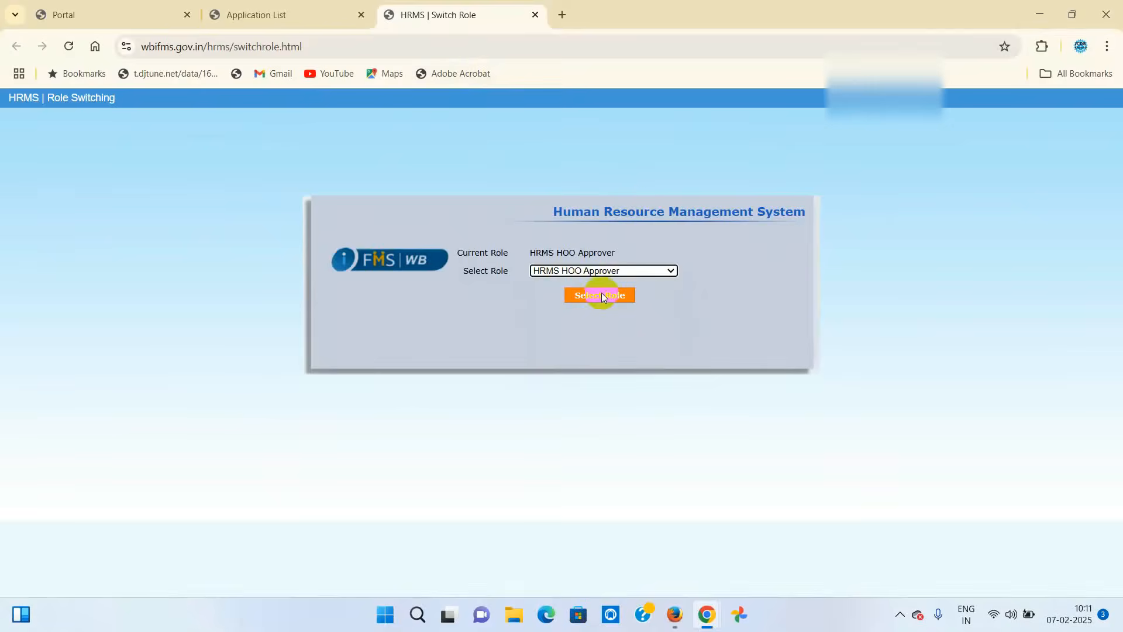
left_click(600, 295)
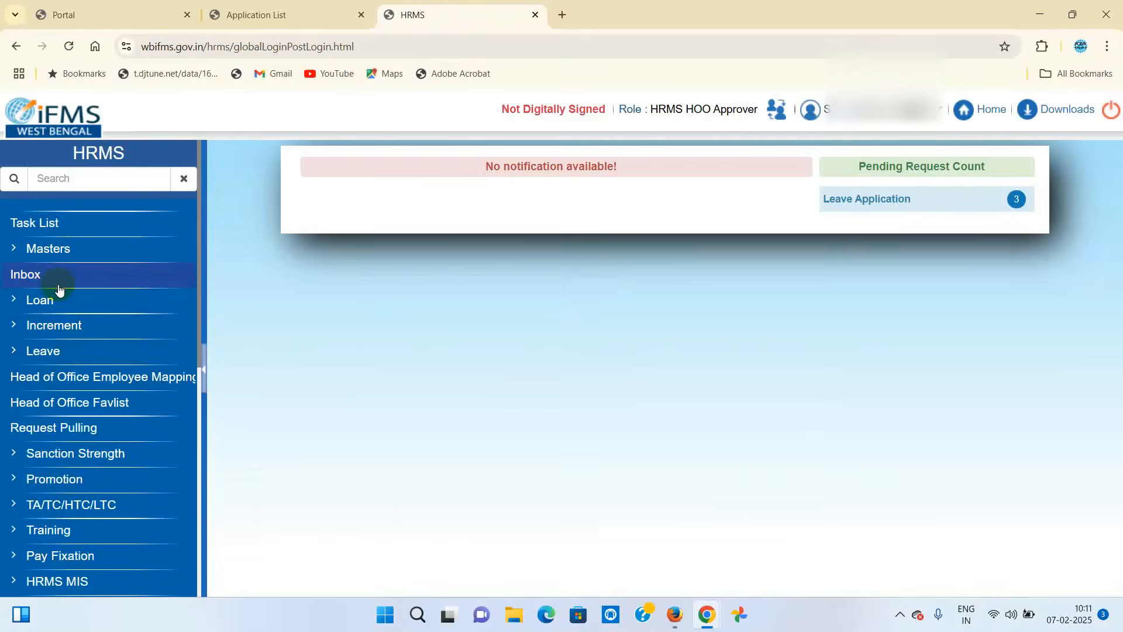
- Open a blank GISS Transaction form via Exit Management > GISS Calculation/Sanction Generation
scroll(59, 289, "down", 5)
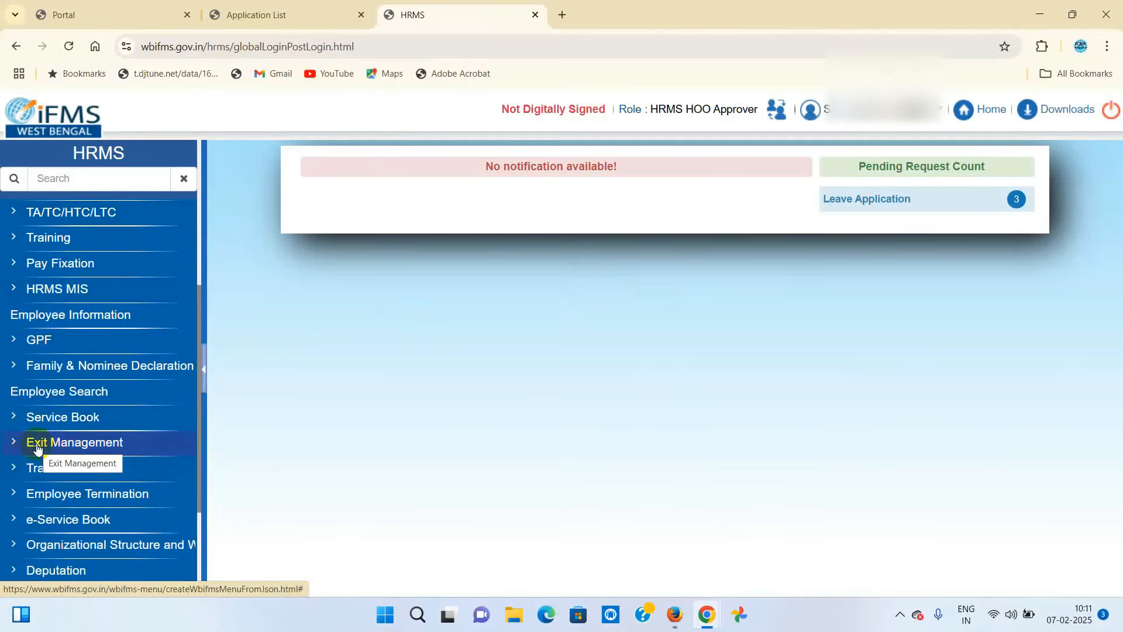
left_click(75, 449)
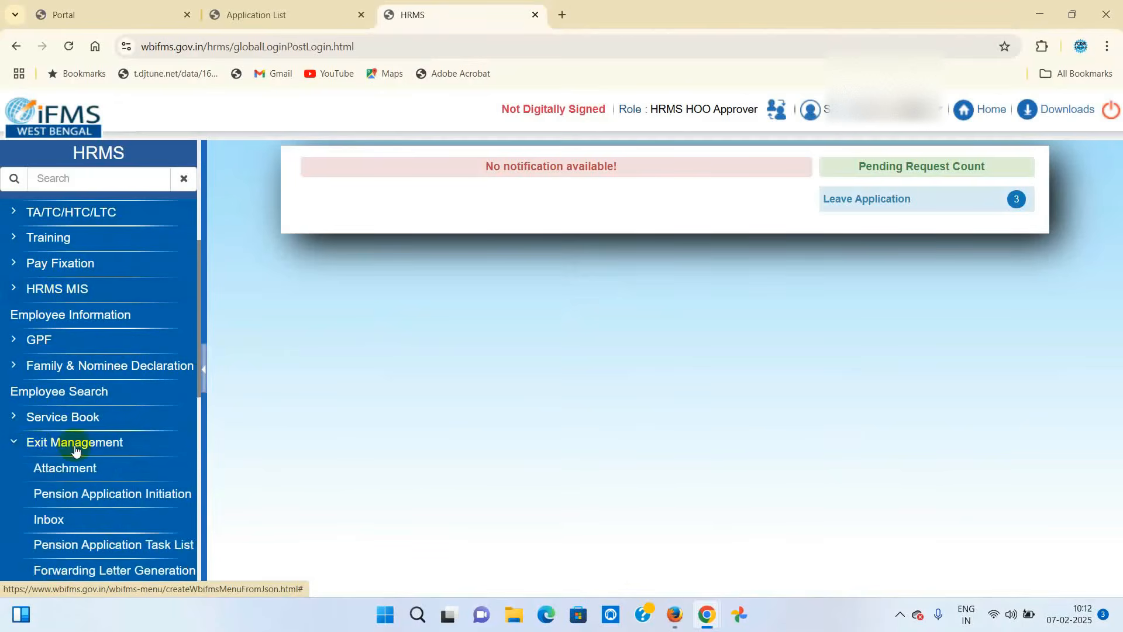
scroll(75, 449, "down", 4)
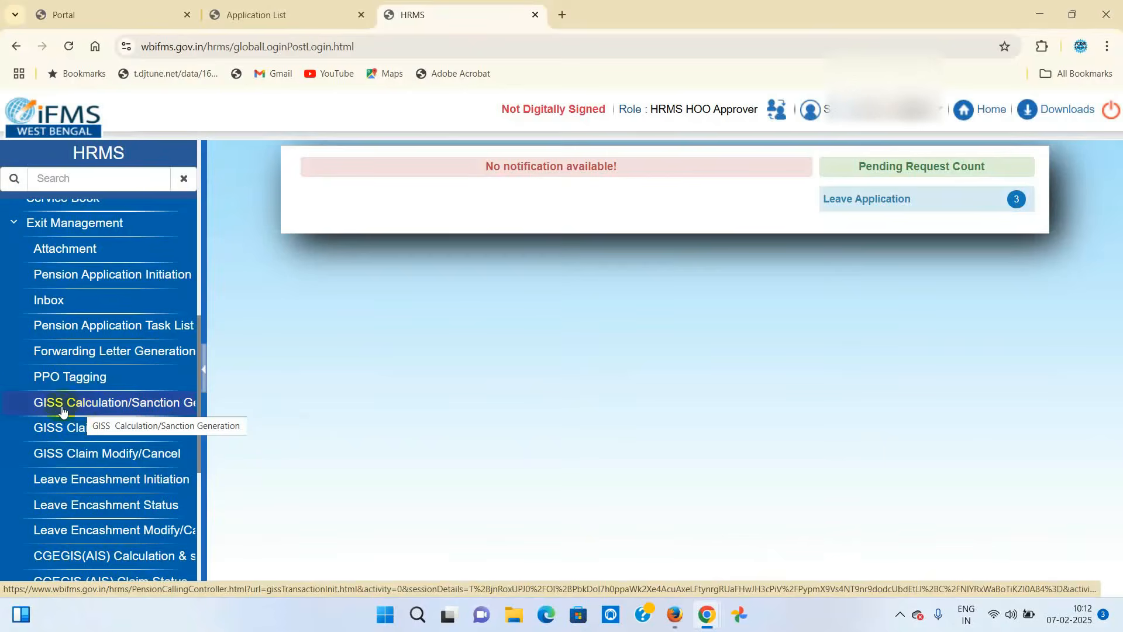
left_click(137, 408)
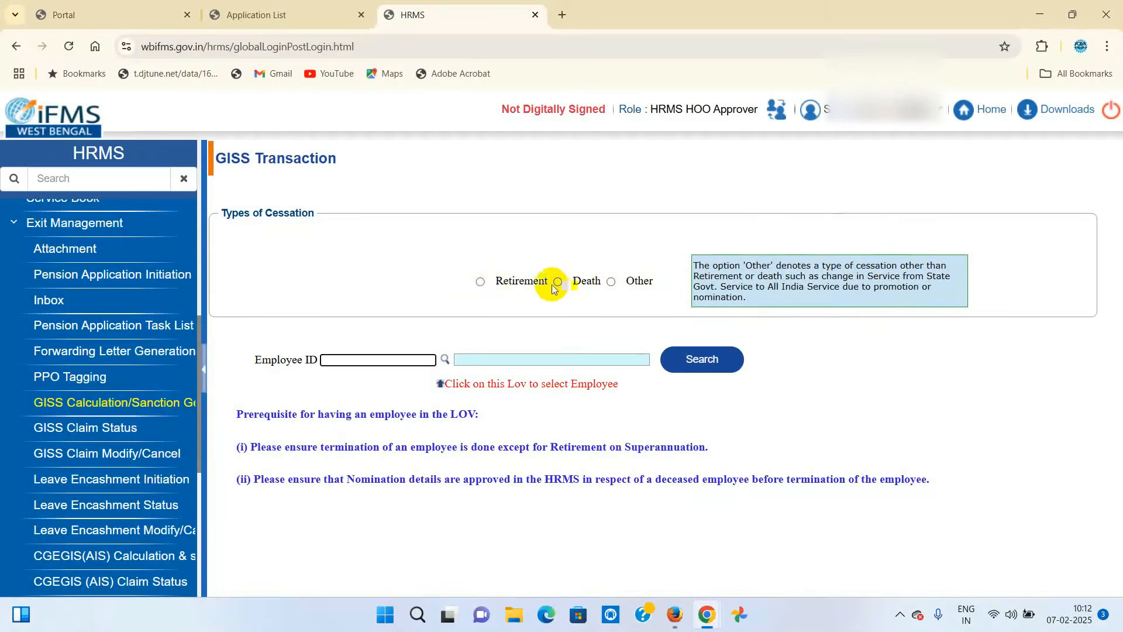
- Choose Retirement, pick the Upper Division Clerk from the employee lookup, and load their details
left_click(480, 282)
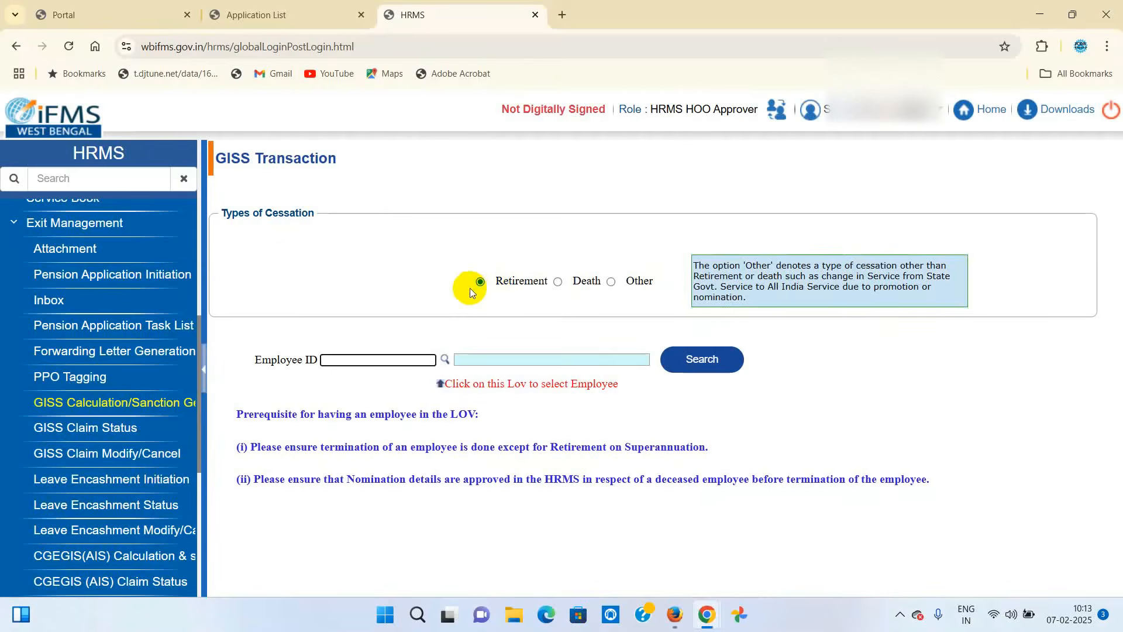
left_click(445, 359)
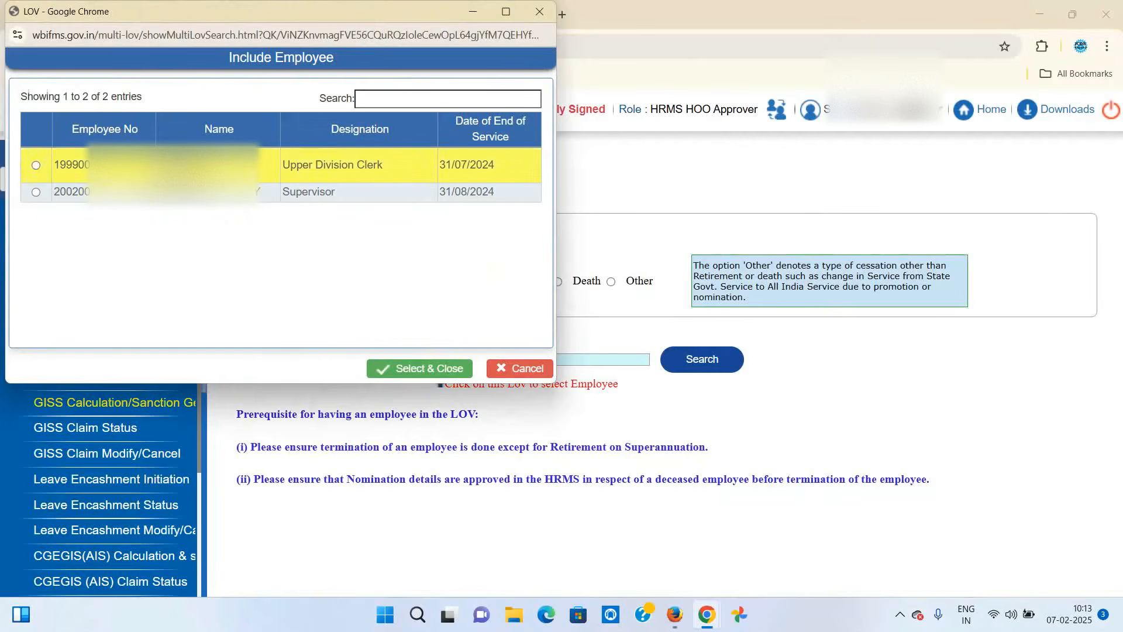
left_click(37, 168)
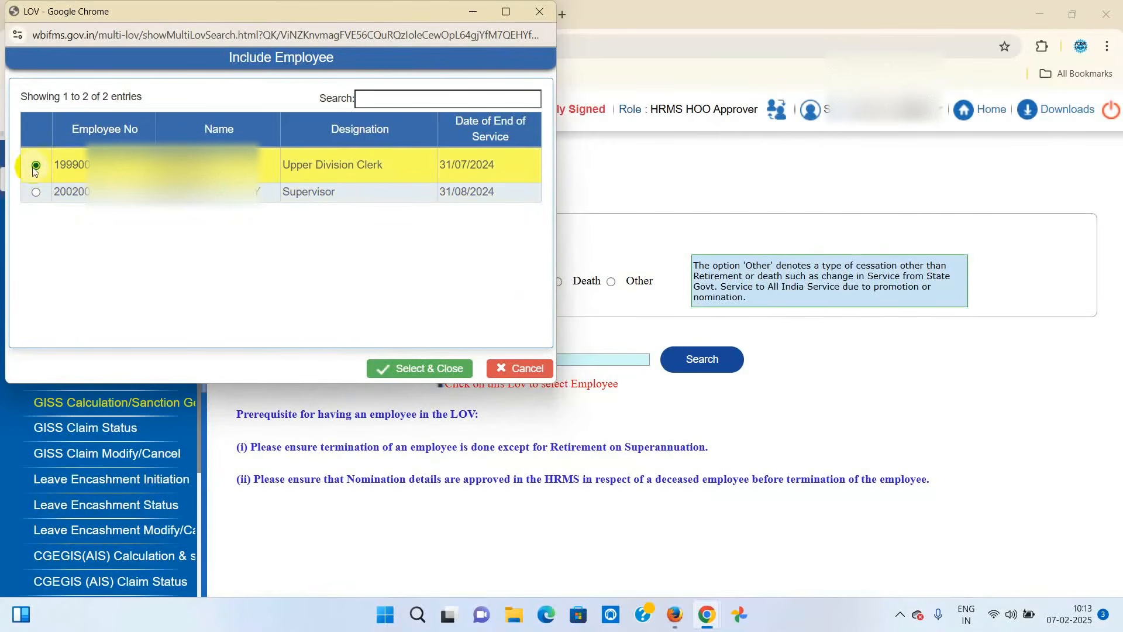
left_click(34, 192)
left_click(36, 166)
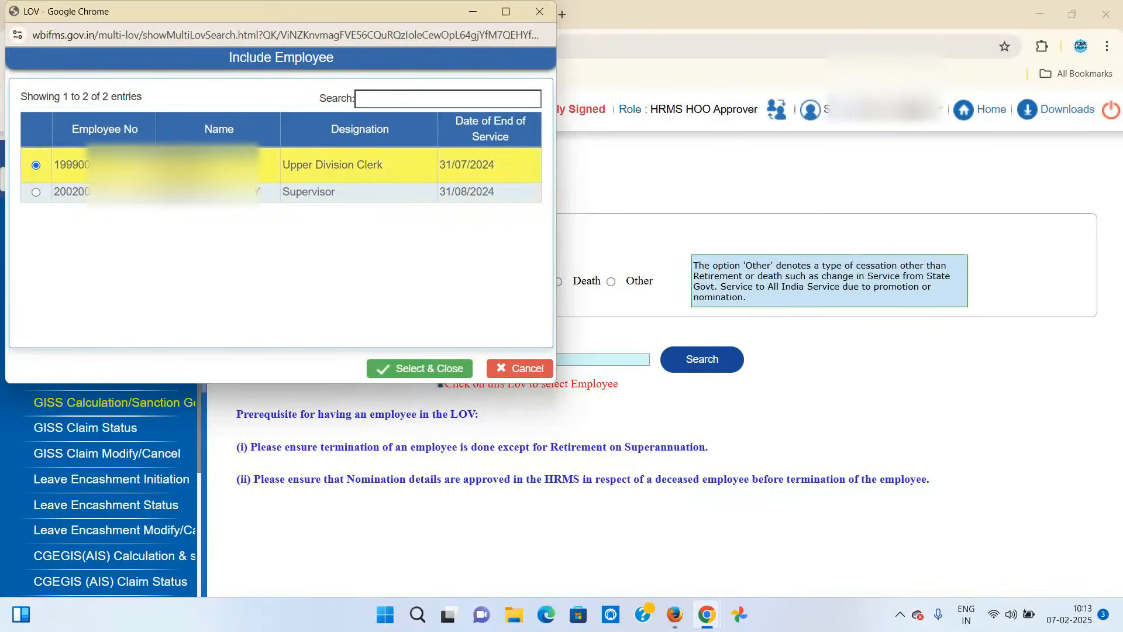
left_click(409, 369)
left_click(702, 365)
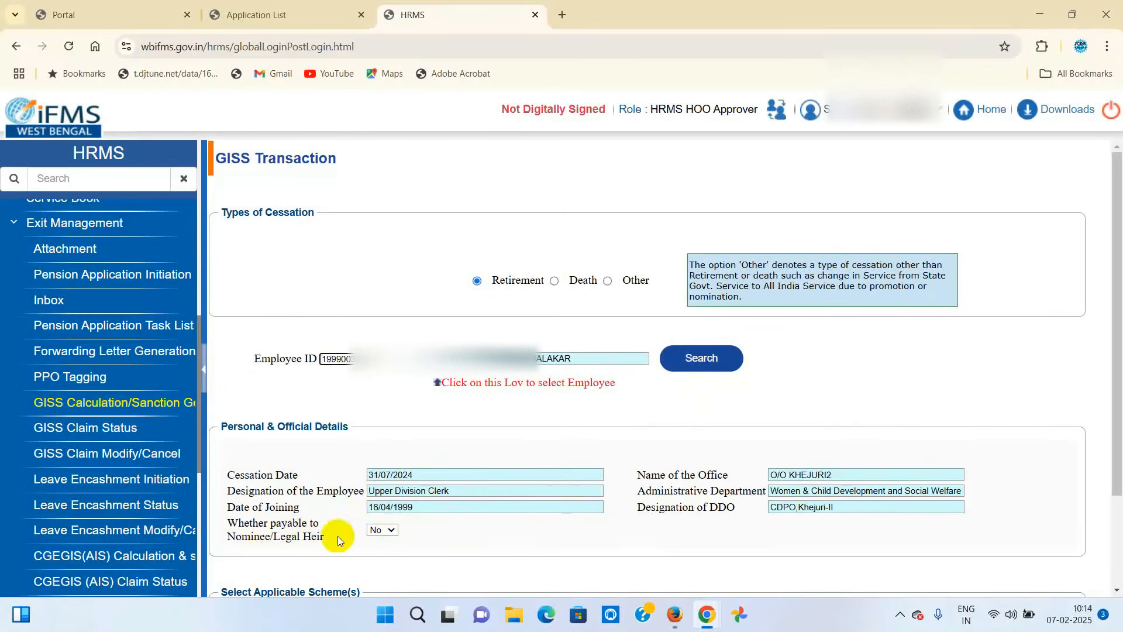
left_click(390, 531)
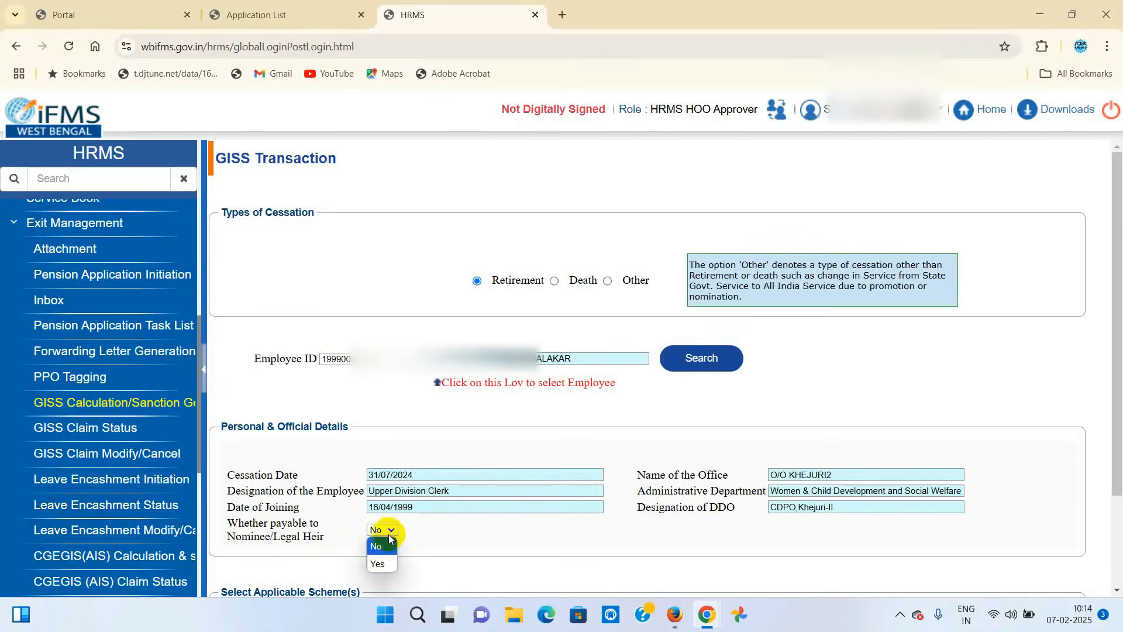
left_click(375, 560)
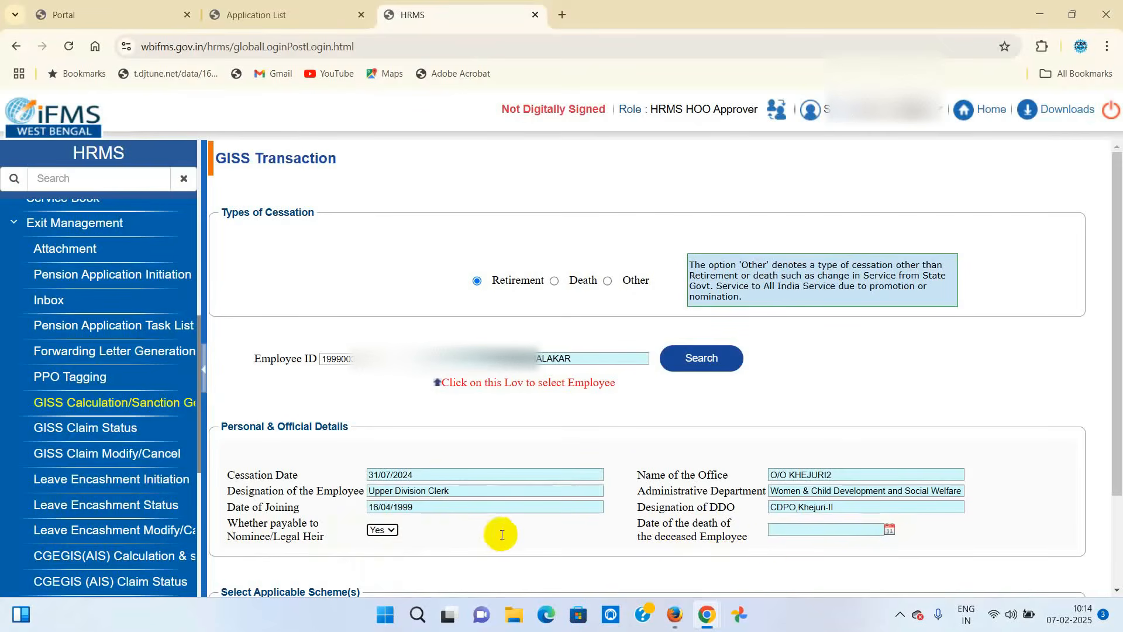
left_click(392, 531)
left_click(377, 541)
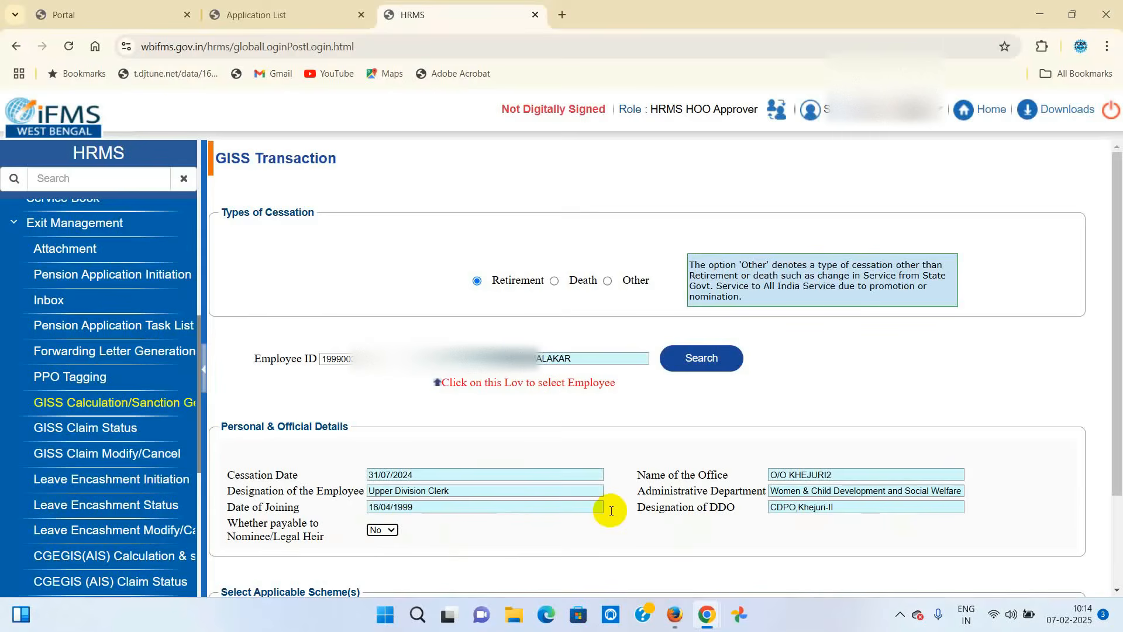
scroll(610, 510, "down", 2)
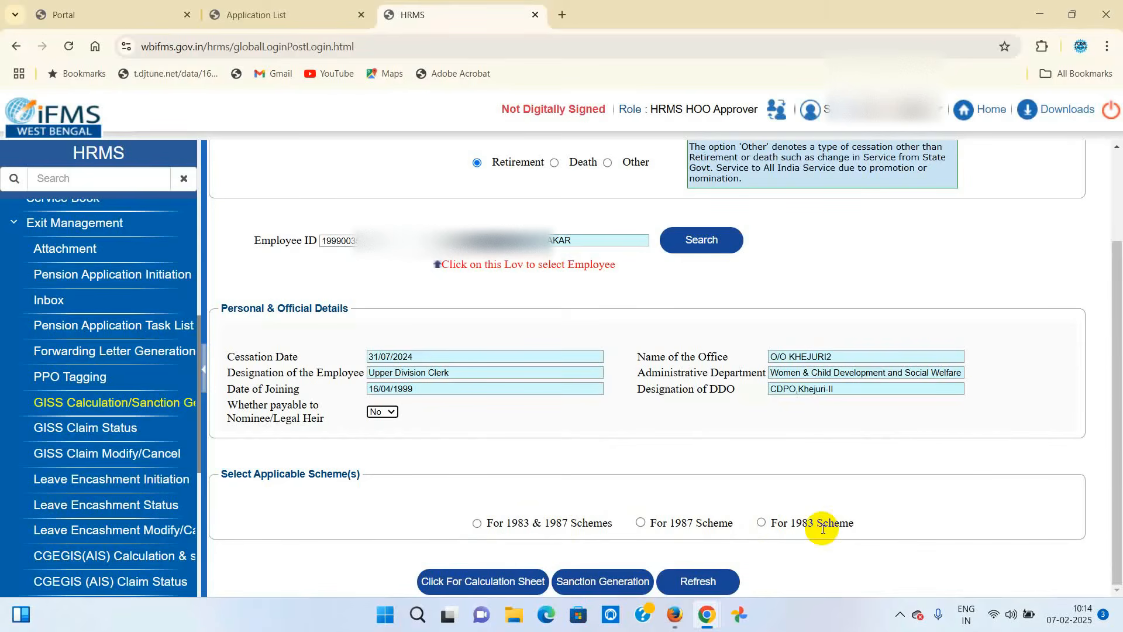
- Settle on the 1987 Scheme only, leaving Groups D, C and B listed
left_click(477, 523)
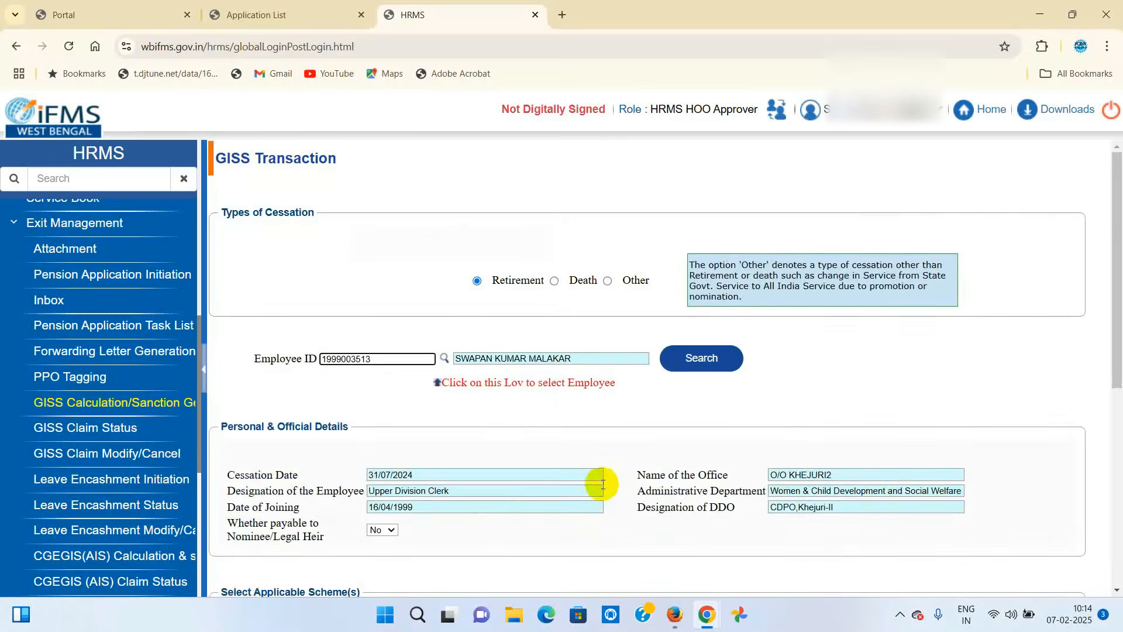
scroll(603, 484, "down", 3)
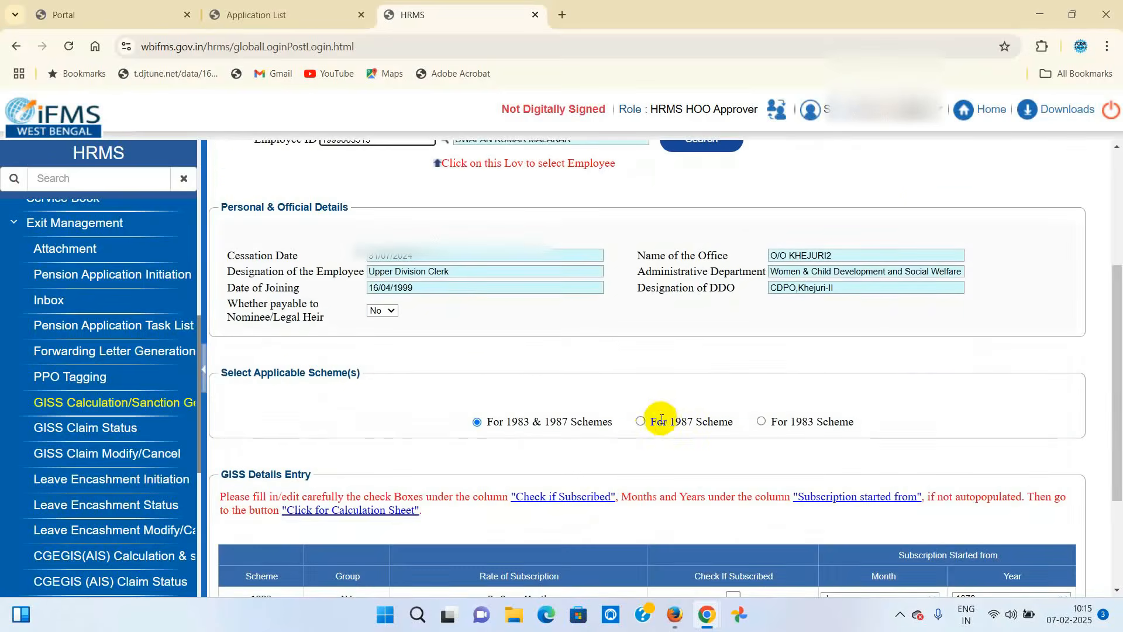
left_click(641, 422)
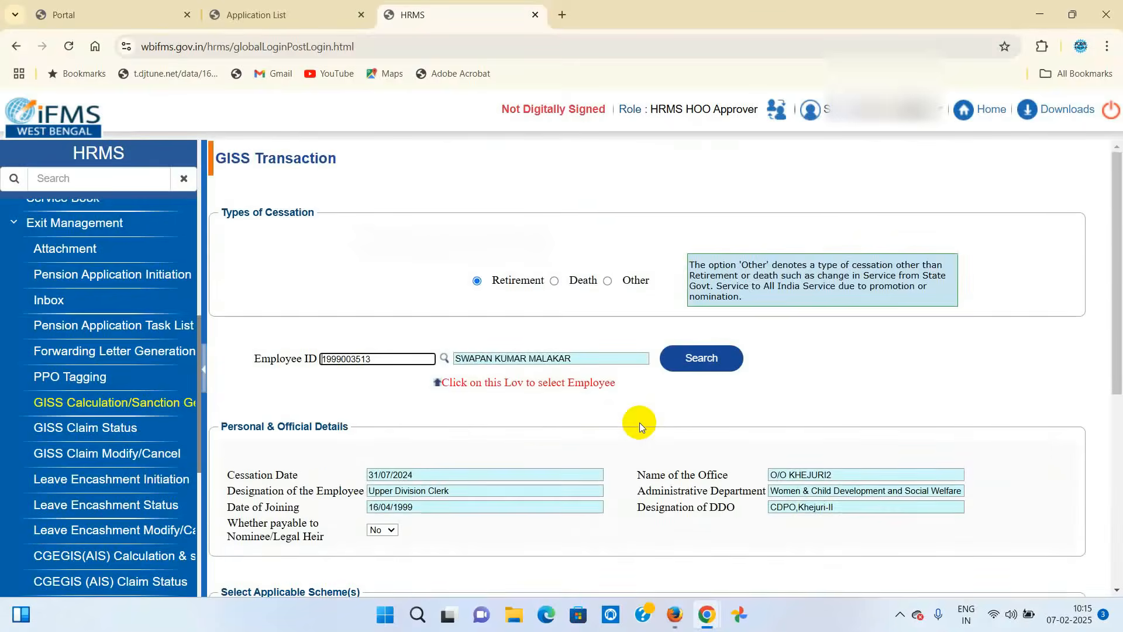
scroll(640, 423, "down", 5)
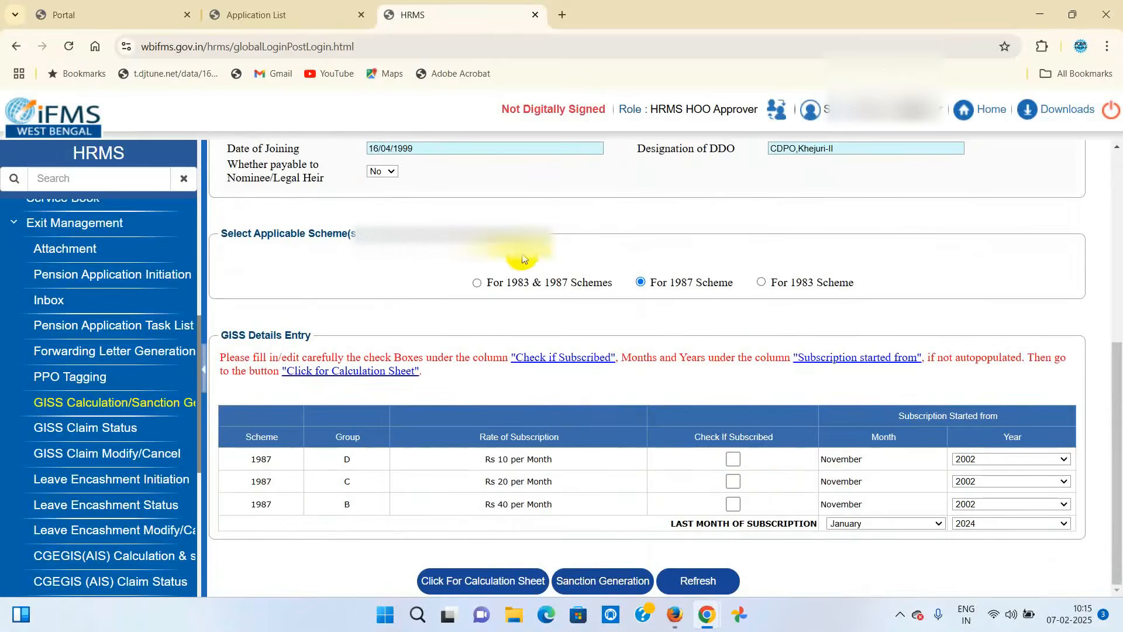
left_click(477, 284)
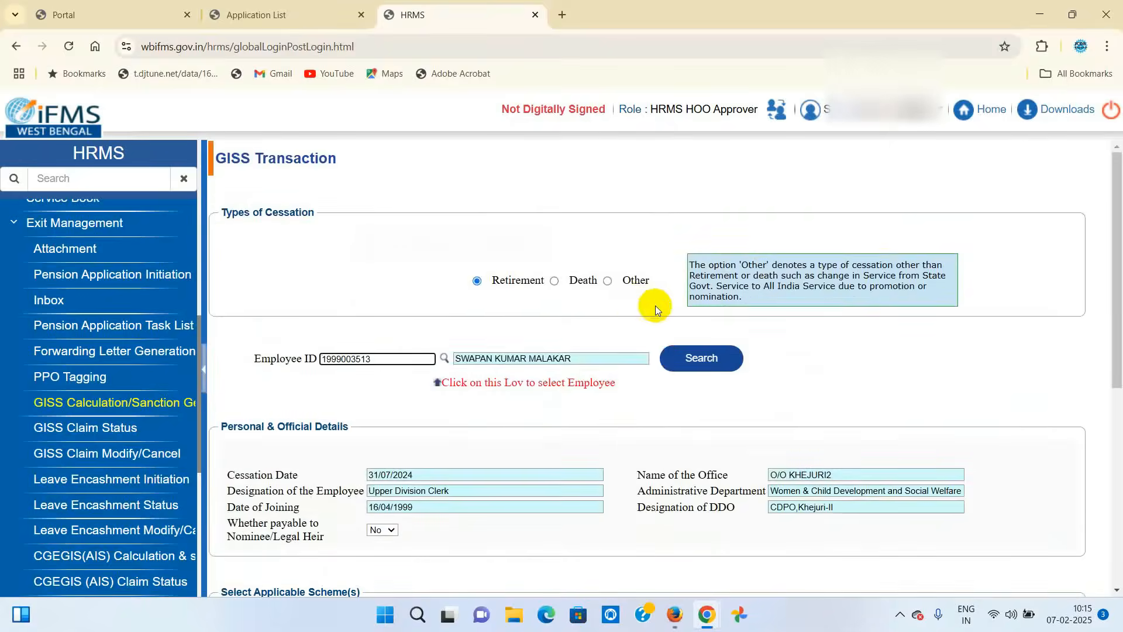
scroll(655, 305, "down", 6)
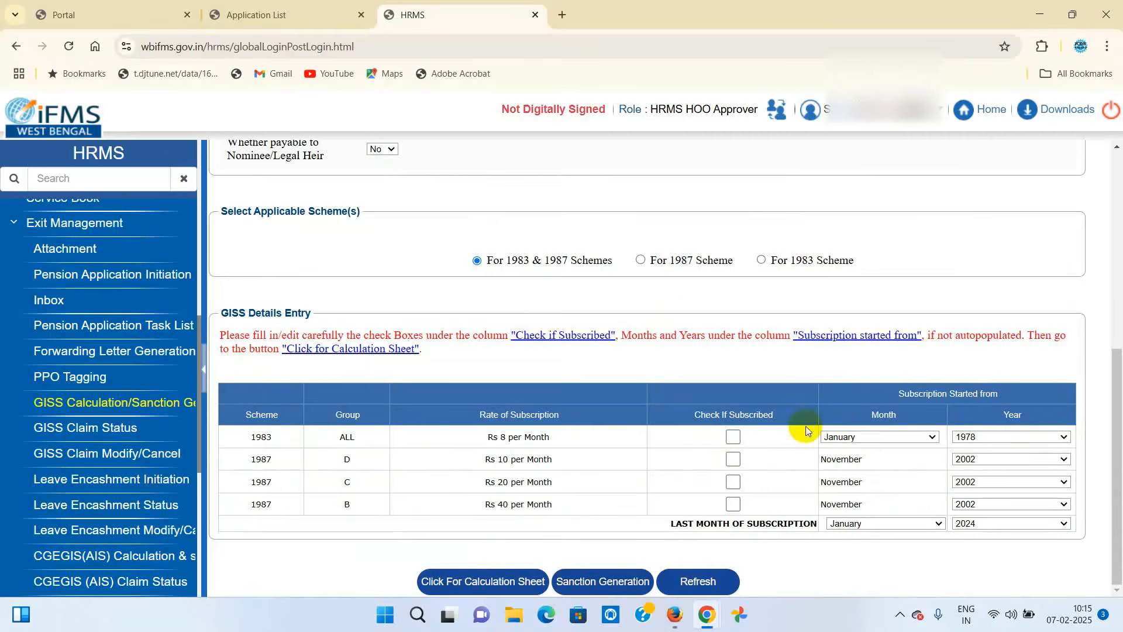
left_click(642, 262)
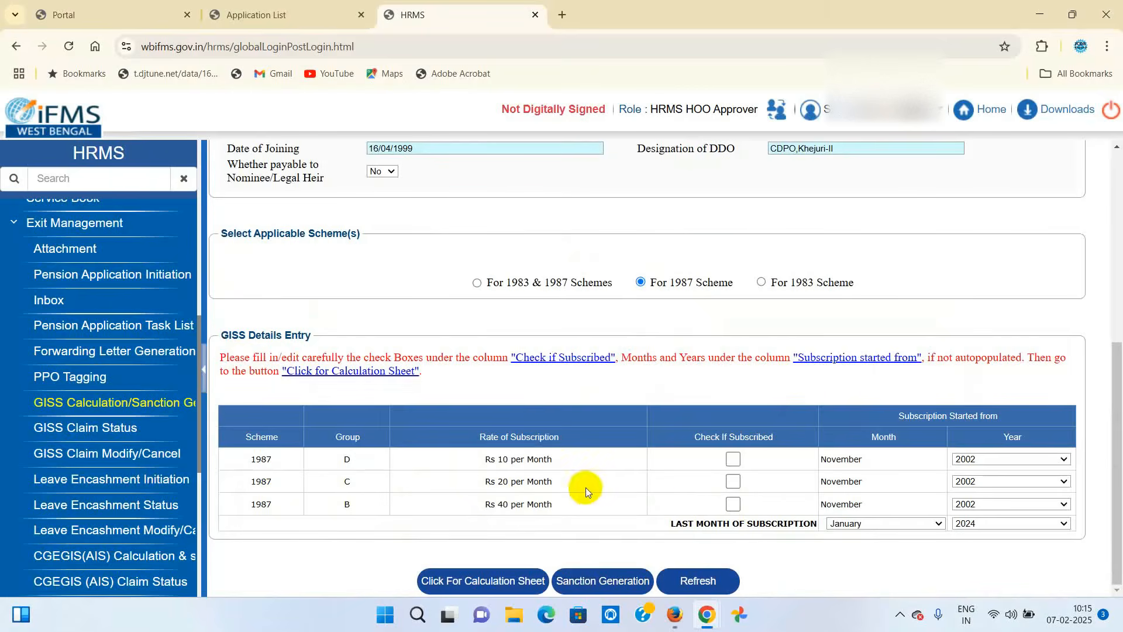
- Tick groups C and B as subscribed, starting in 1999 and 2018 respectively
left_click(734, 483)
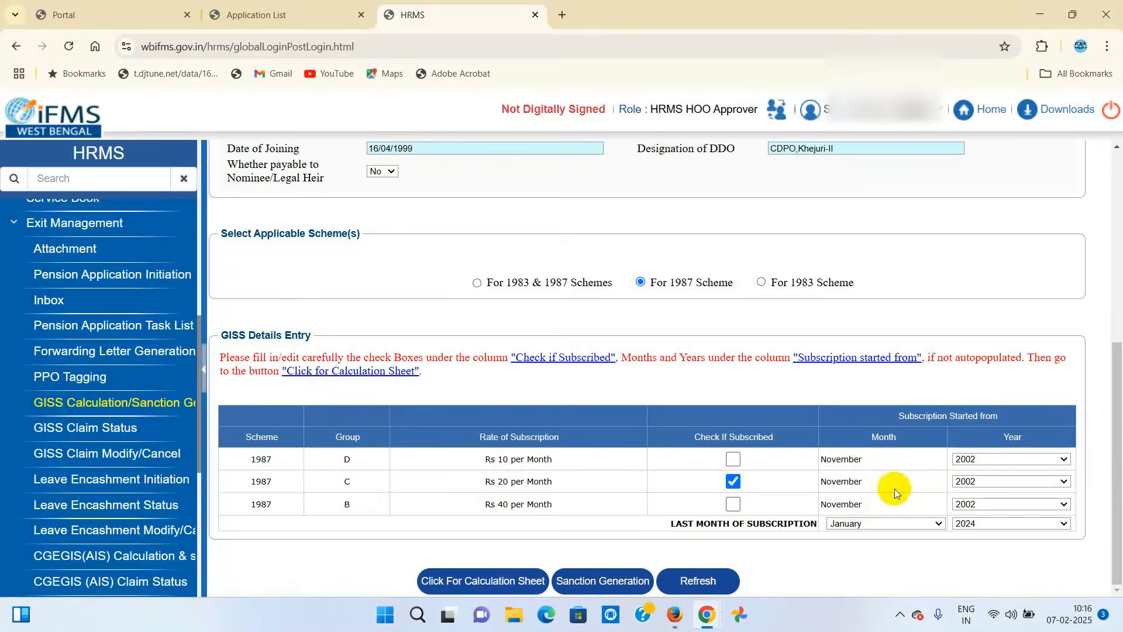
left_click(1065, 480)
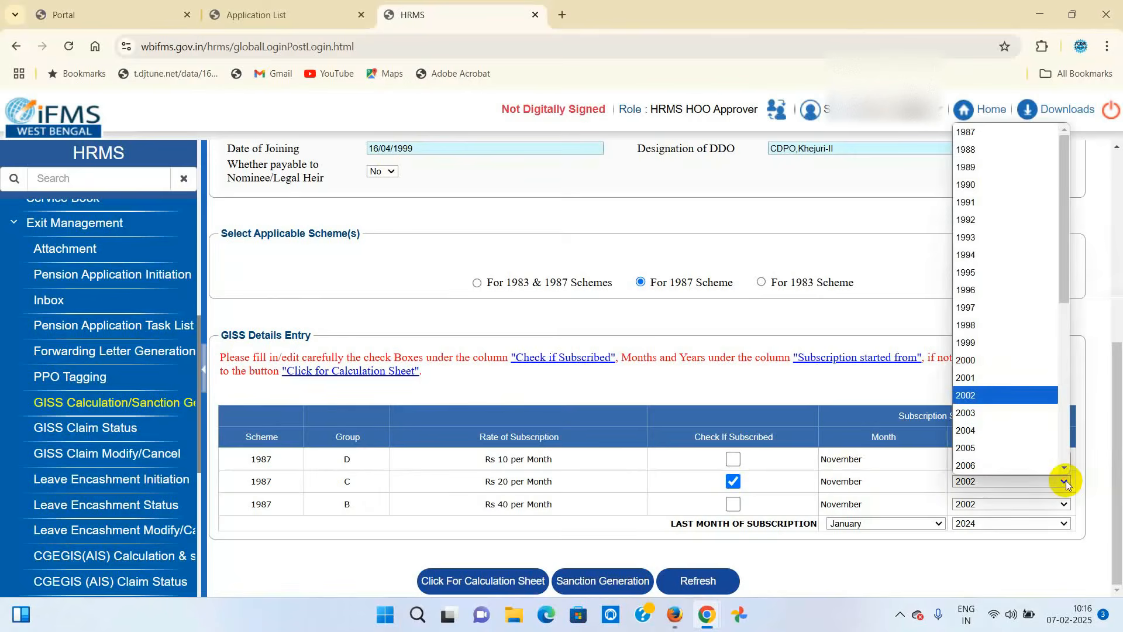
left_click(969, 343)
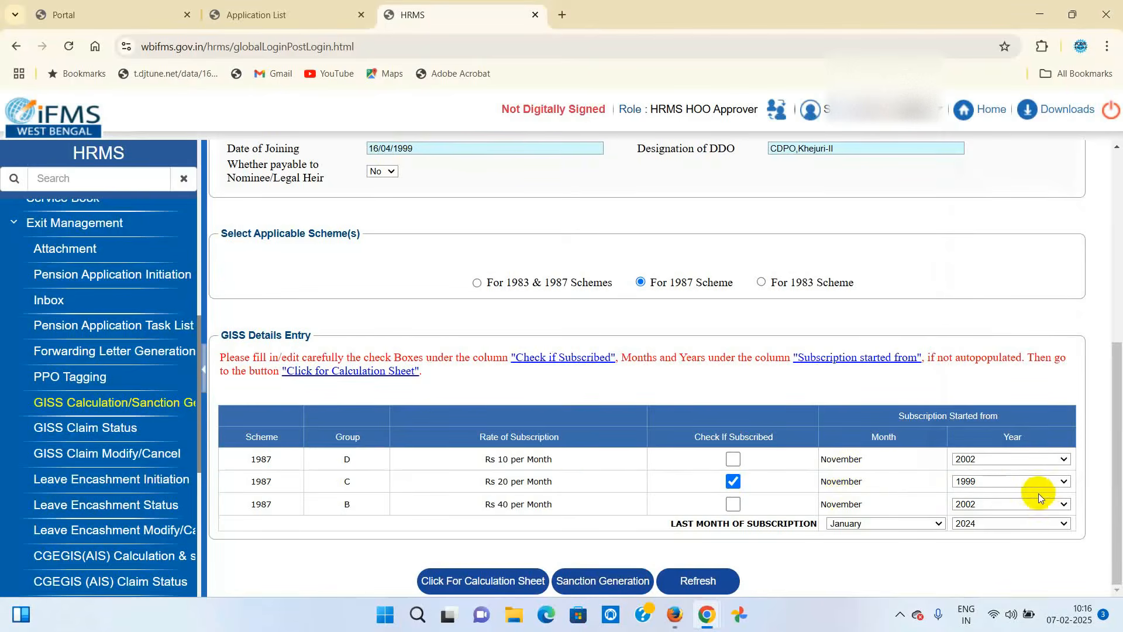
left_click(732, 505)
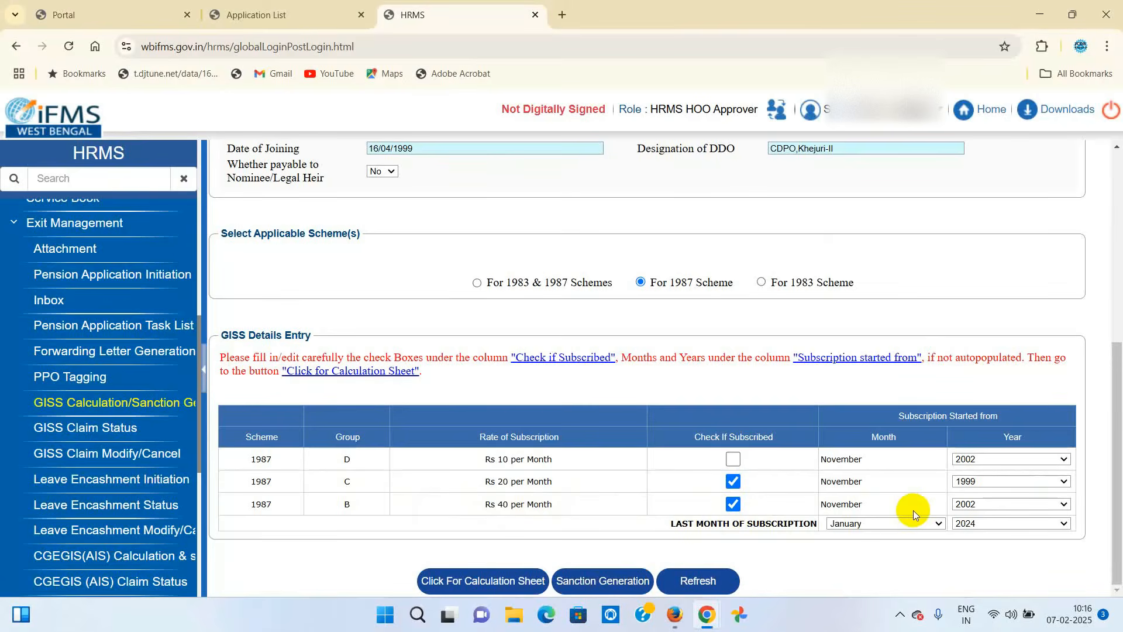
left_click(1063, 506)
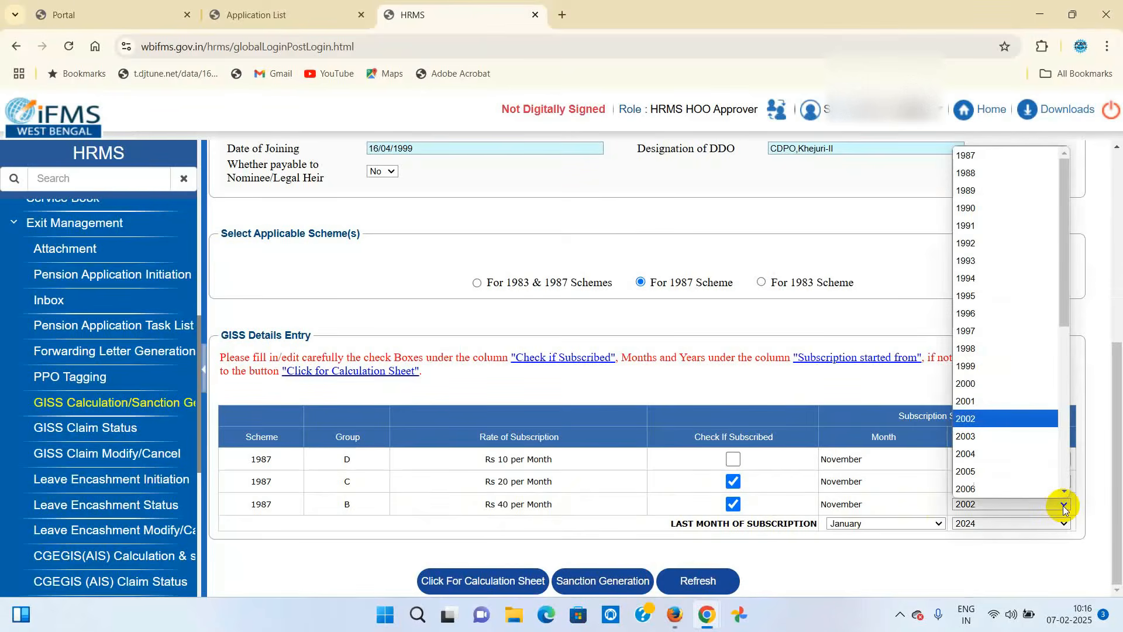
scroll(1020, 462, "down", 5)
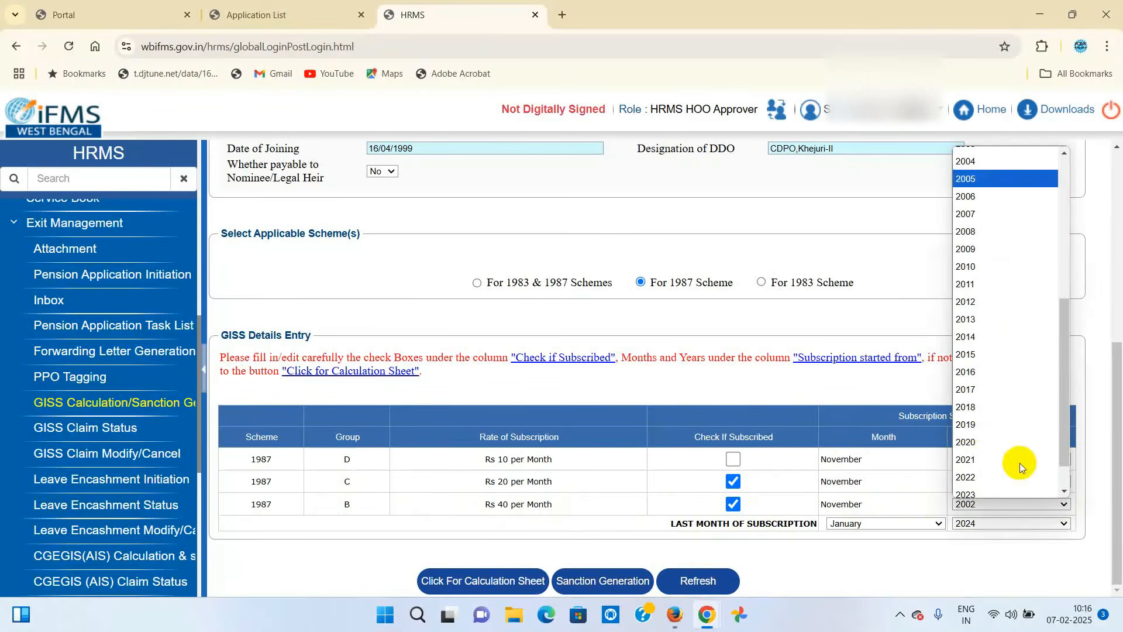
left_click(986, 408)
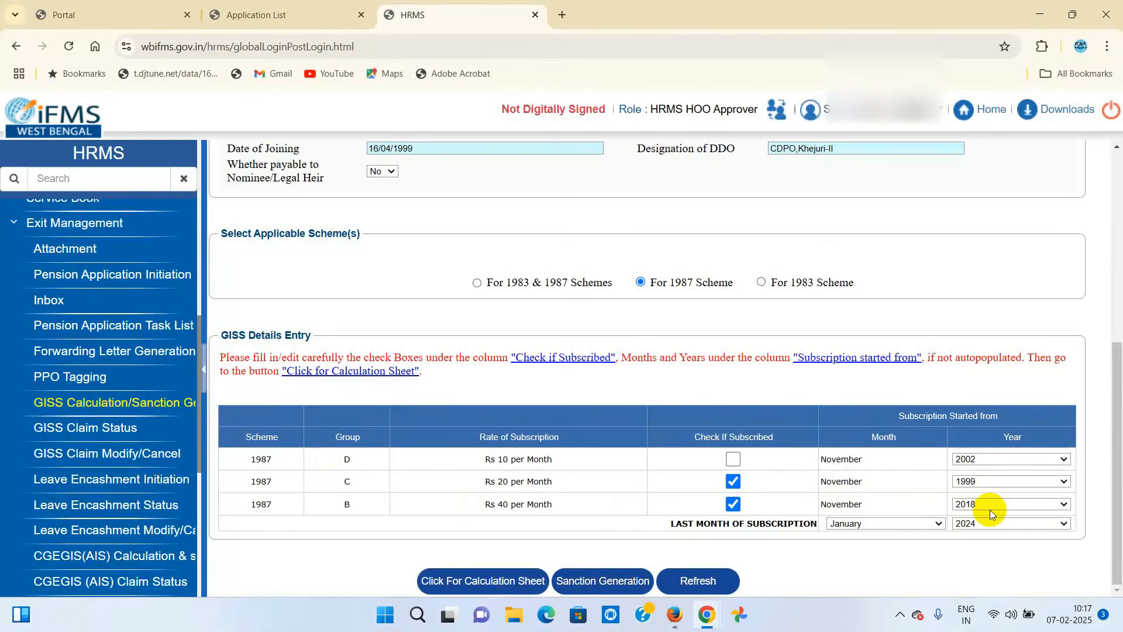
- Choose July as the last month of subscription, giving July 2024
left_click(938, 523)
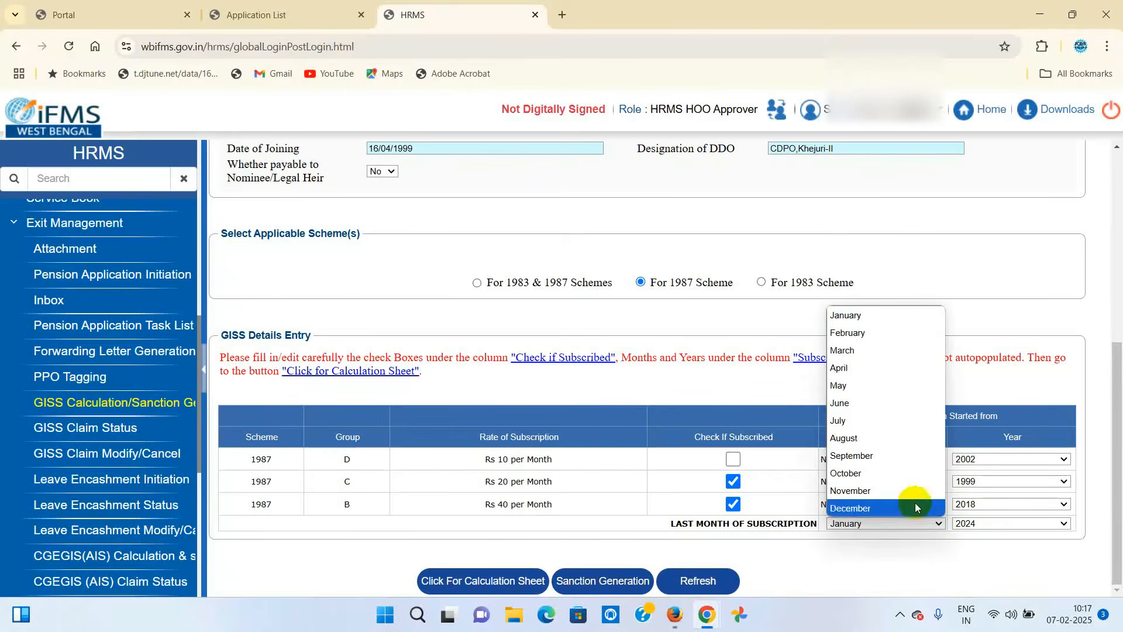
left_click(844, 422)
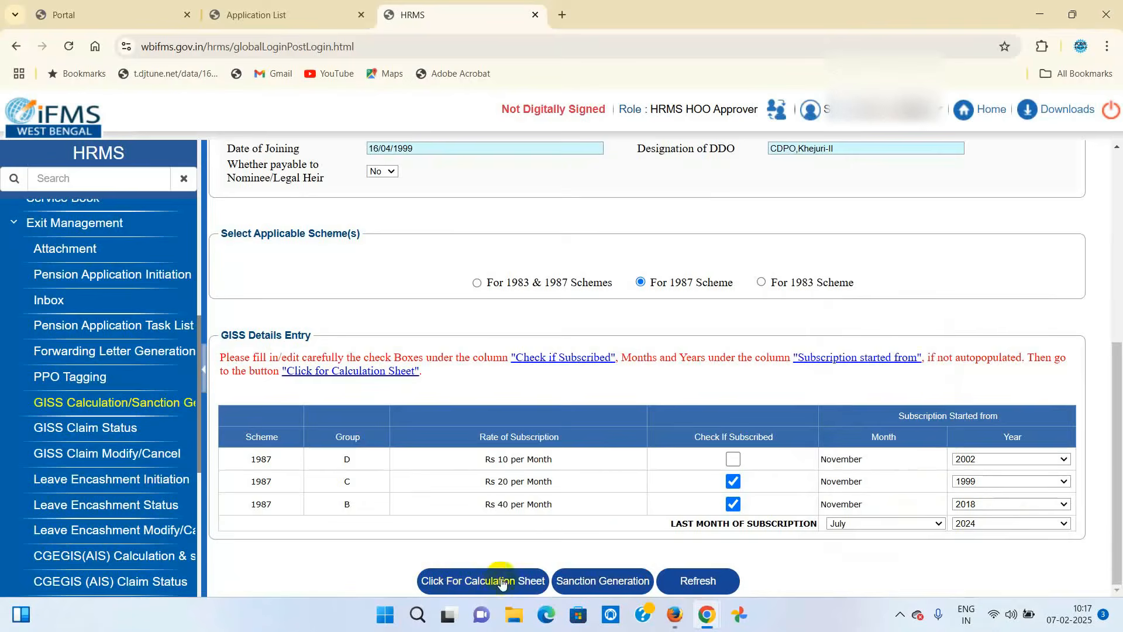
- Generate the GISS calculation sheet, save its 14276.92 net total, and close it
left_click(475, 587)
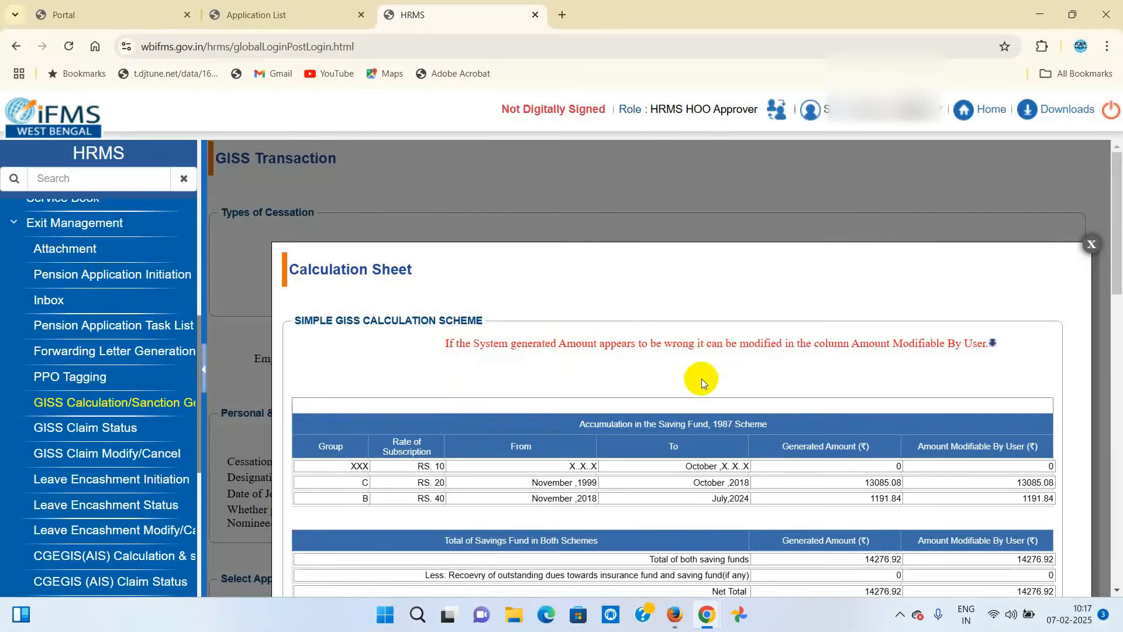
scroll(955, 360, "down", 3)
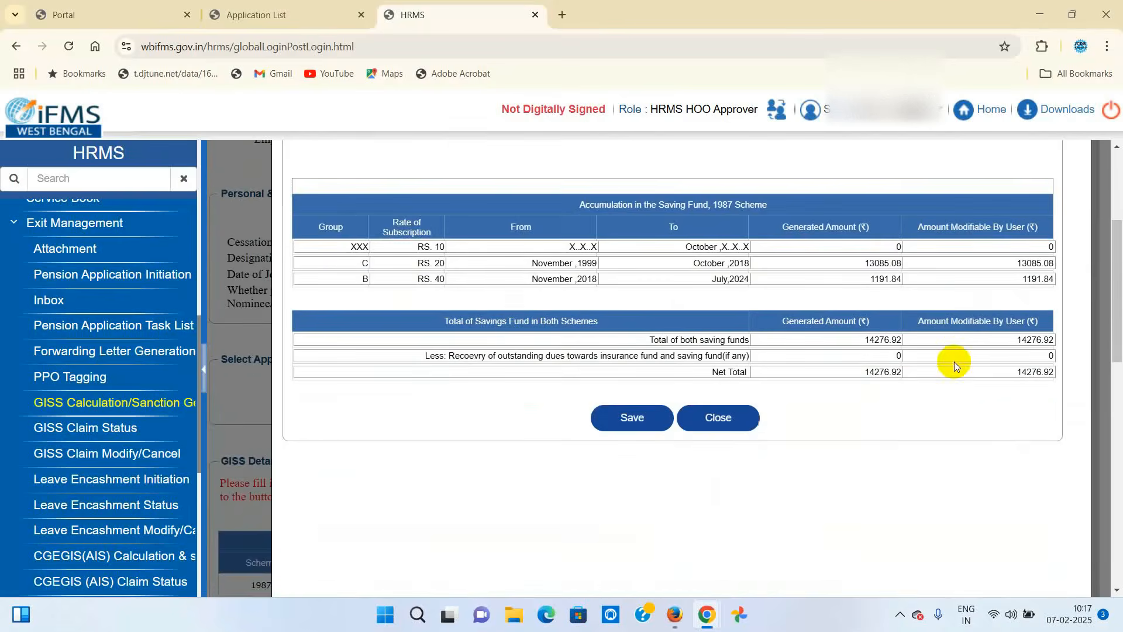
scroll(936, 359, "up", 1)
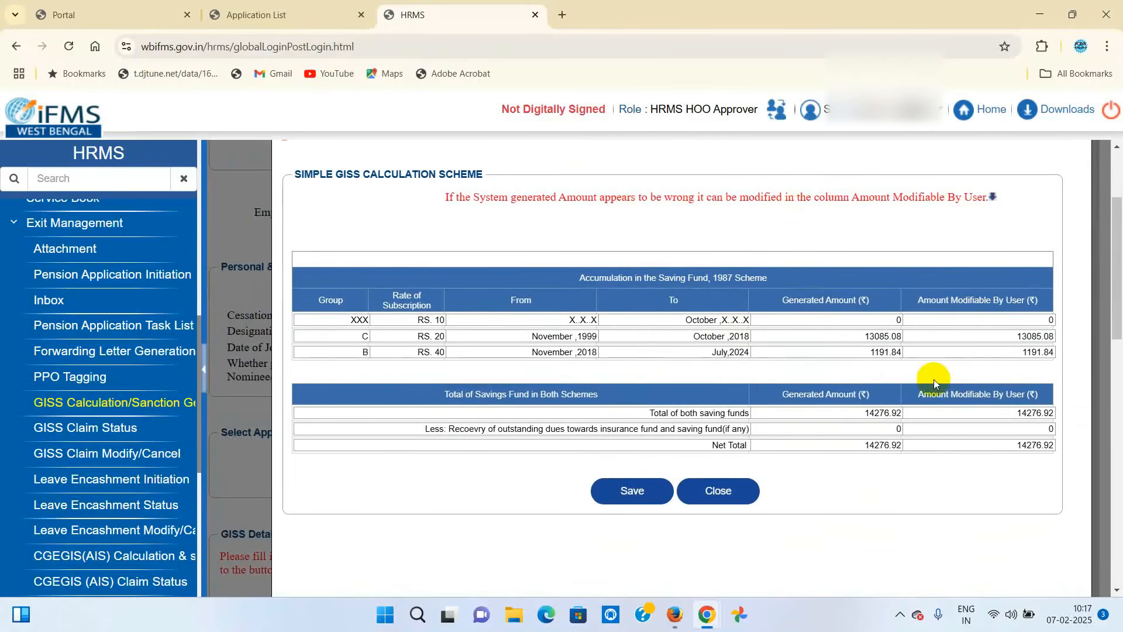
left_click(628, 491)
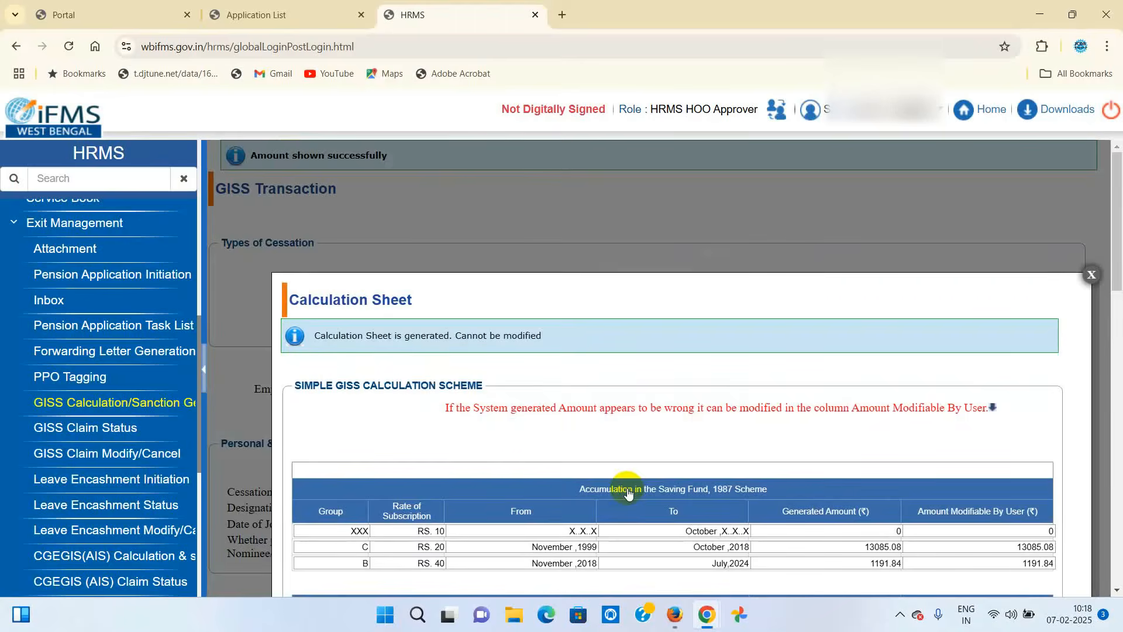
scroll(698, 403, "down", 5)
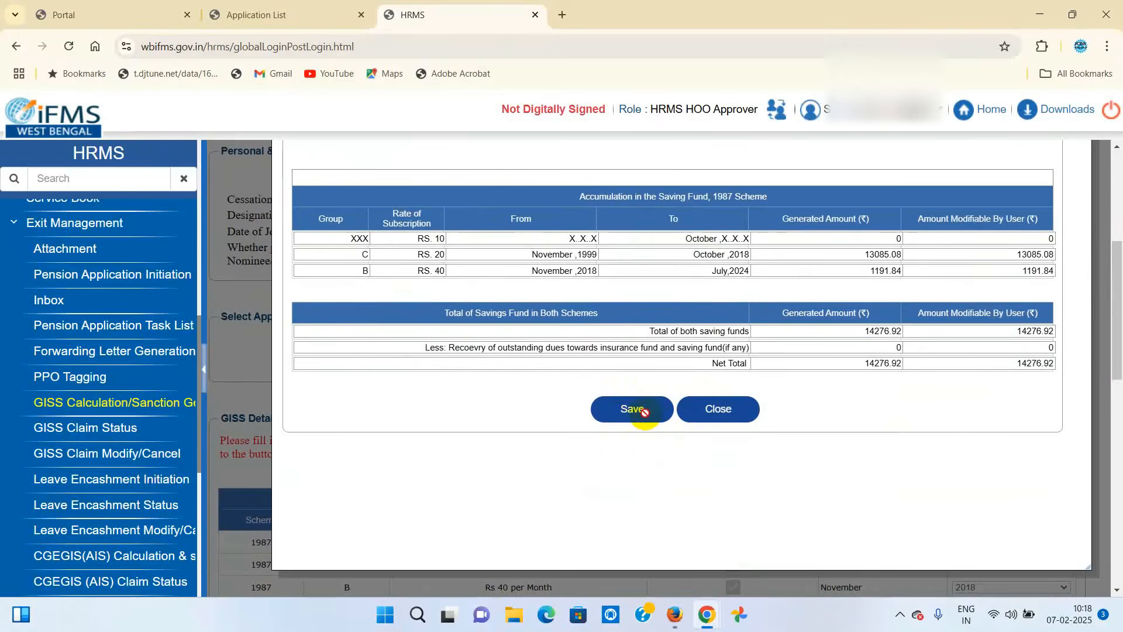
left_click(720, 417)
scroll(742, 403, "down", 2)
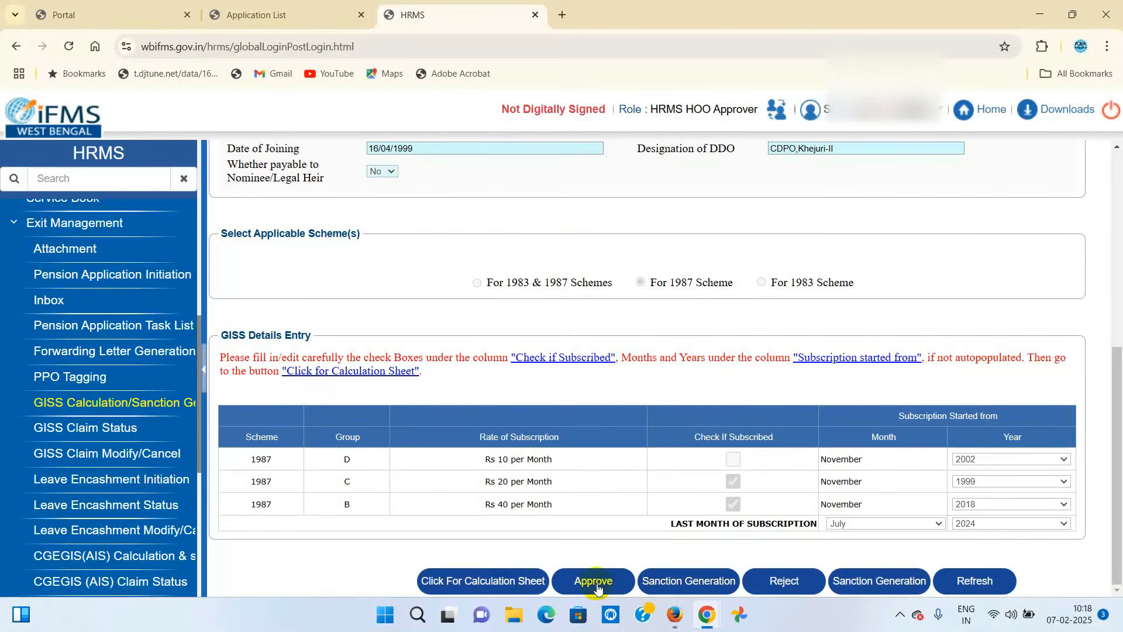
left_click(119, 459)
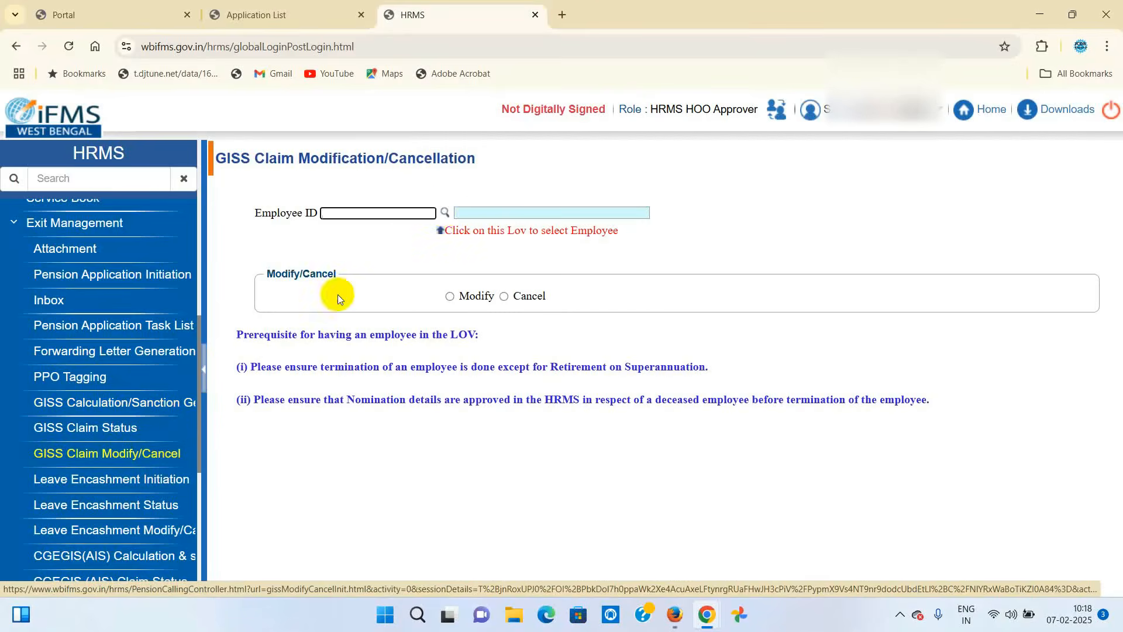
- Try the Employee ID lookup twice on the Claim Modification page, closing it empty each time
left_click(445, 212)
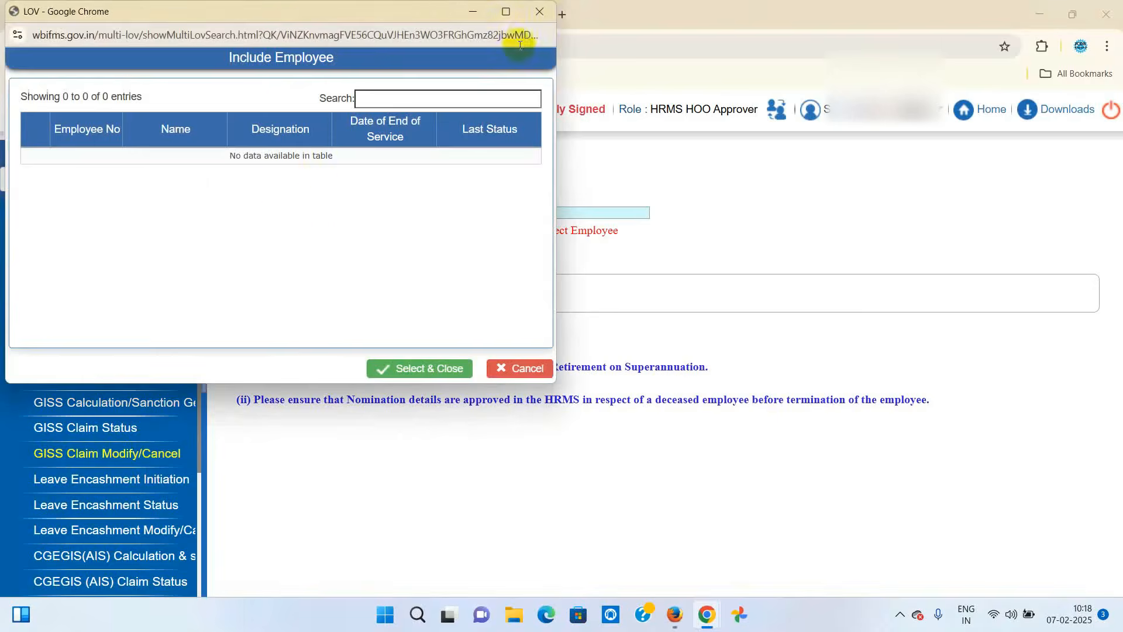
left_click(537, 11)
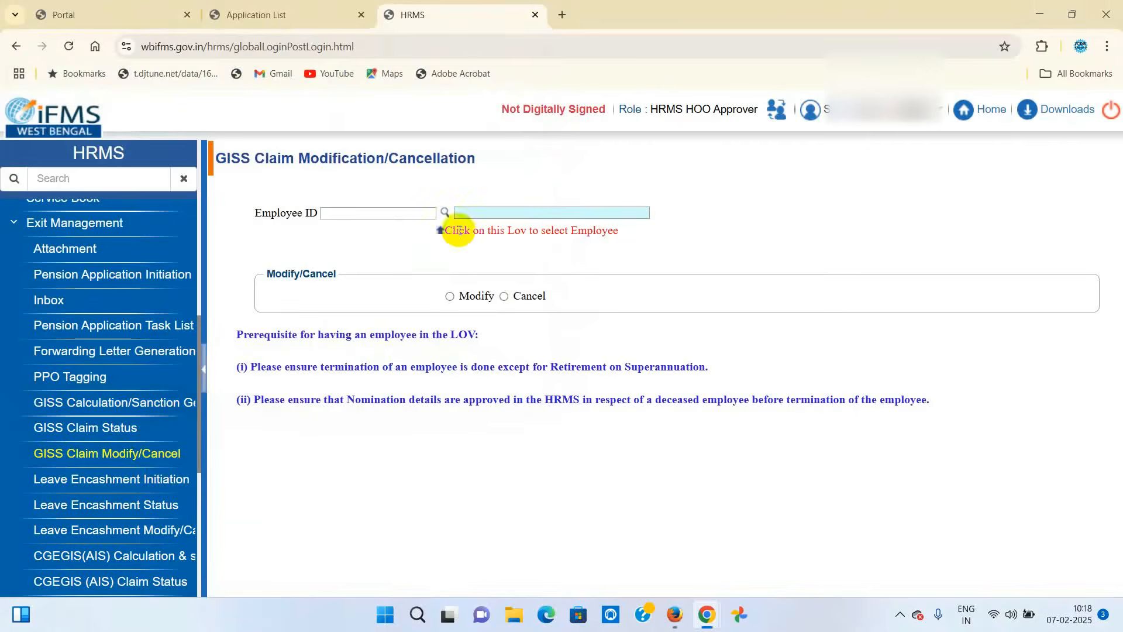
left_click(446, 211)
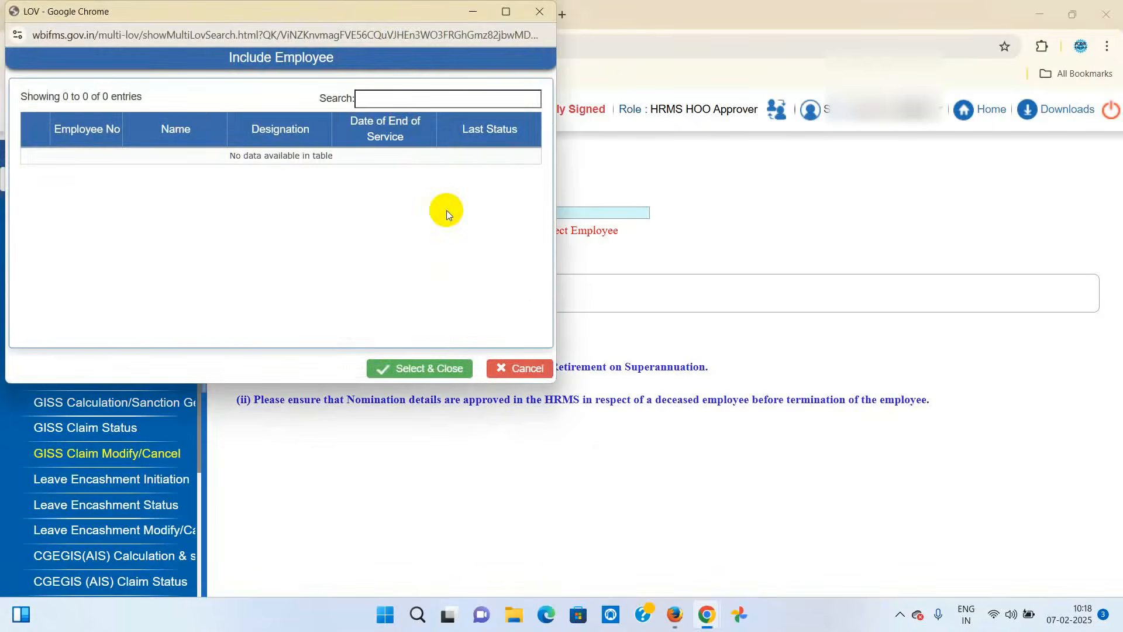
left_click(551, 13)
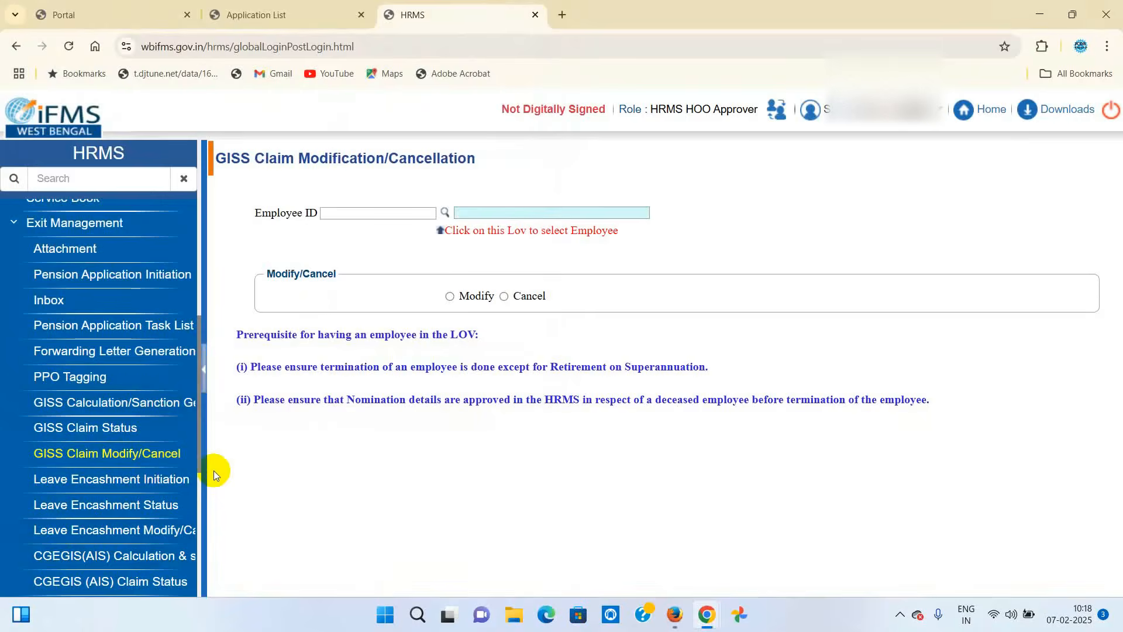
- Choose Retirement as the cessation type and load the first listed employee's GISS details
left_click(162, 411)
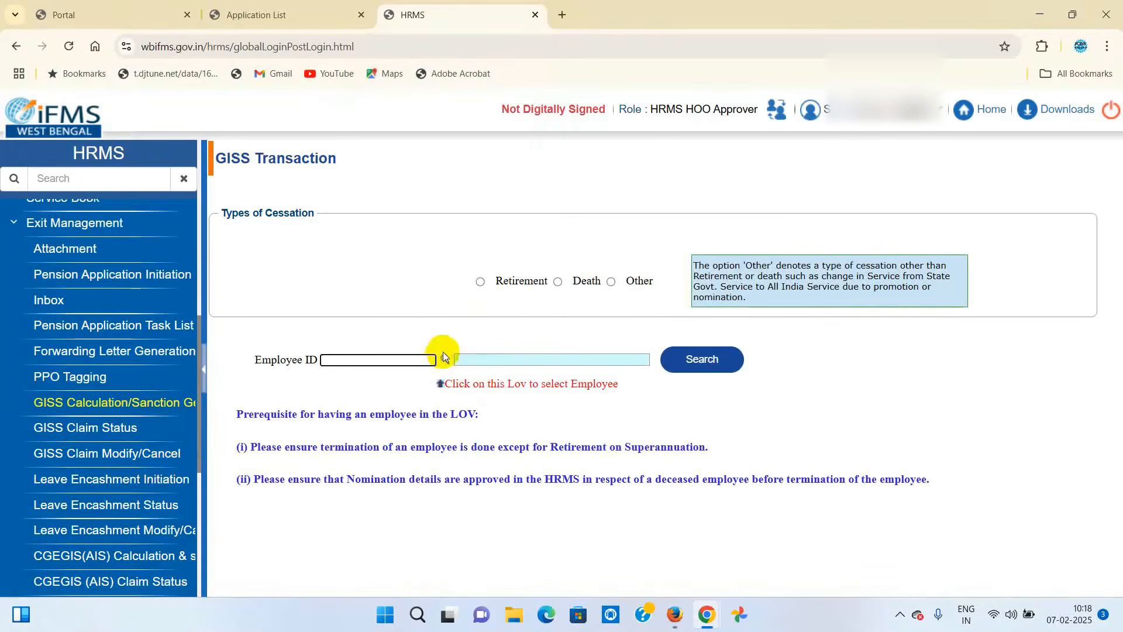
left_click(480, 280)
left_click(443, 360)
left_click(58, 165)
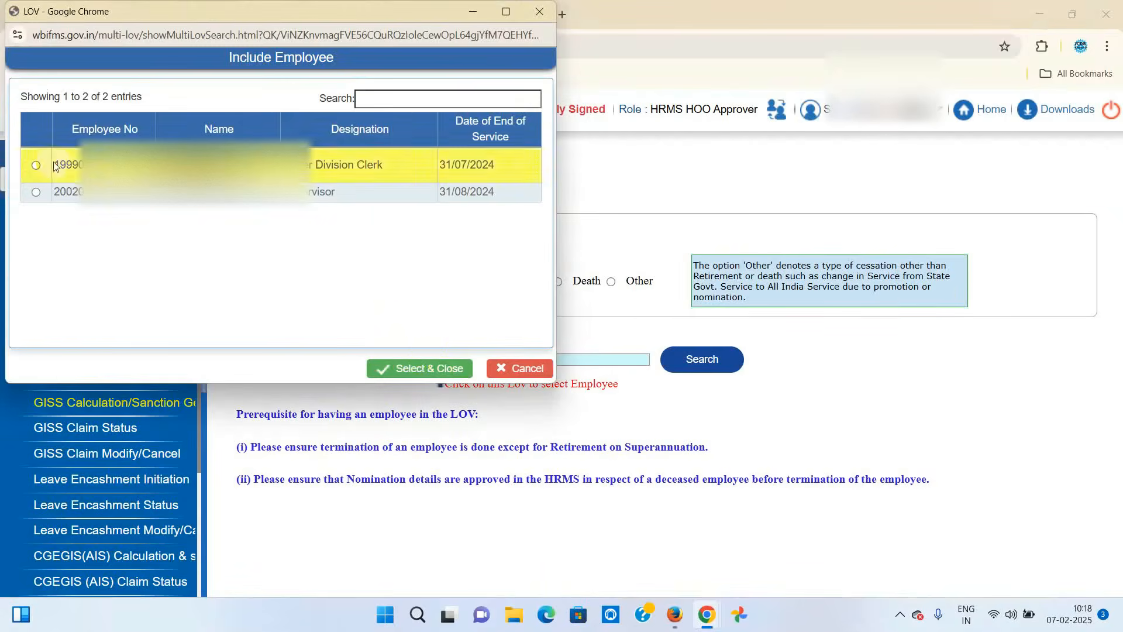
left_click(425, 369)
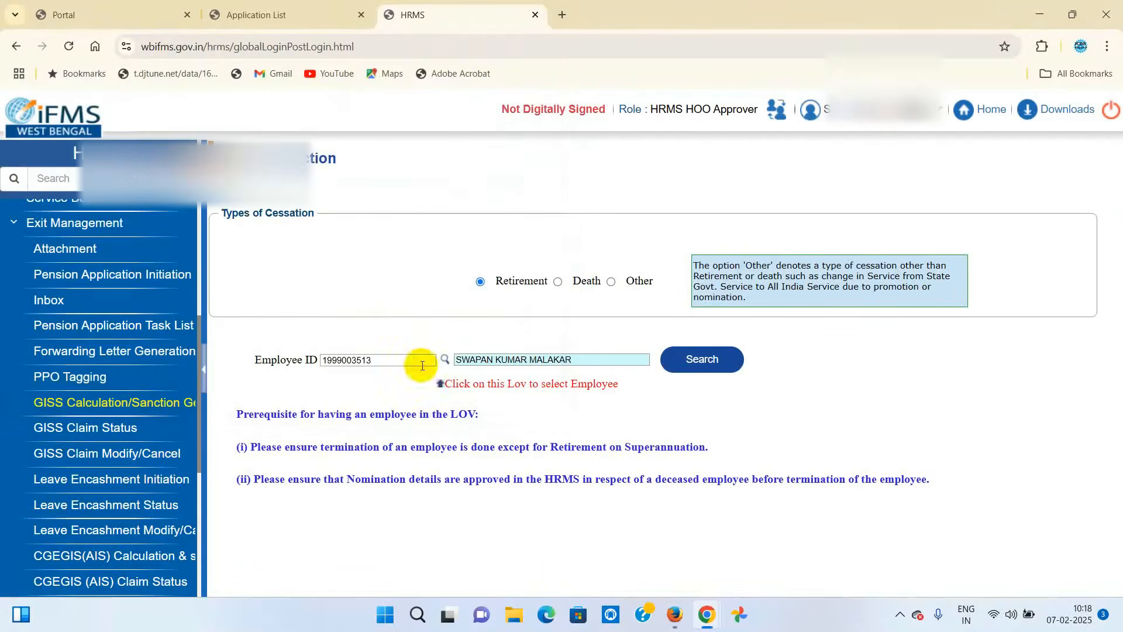
left_click(711, 361)
- Review the GISS calculation sheet with its 14276.92 net total, then close it
scroll(659, 462, "down", 6)
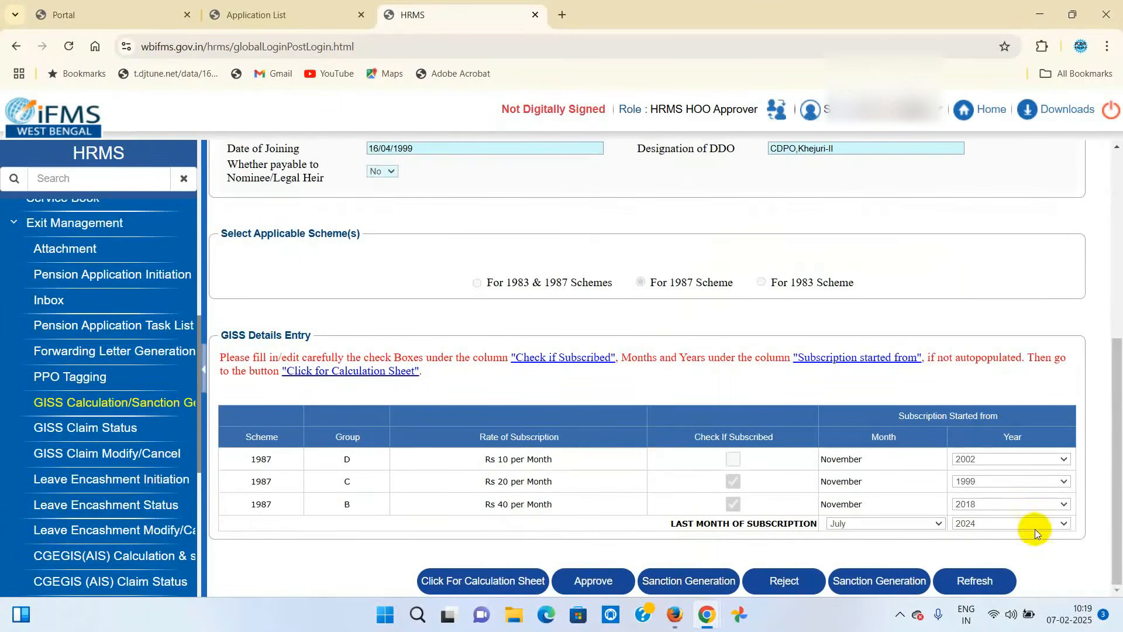
left_click(469, 580)
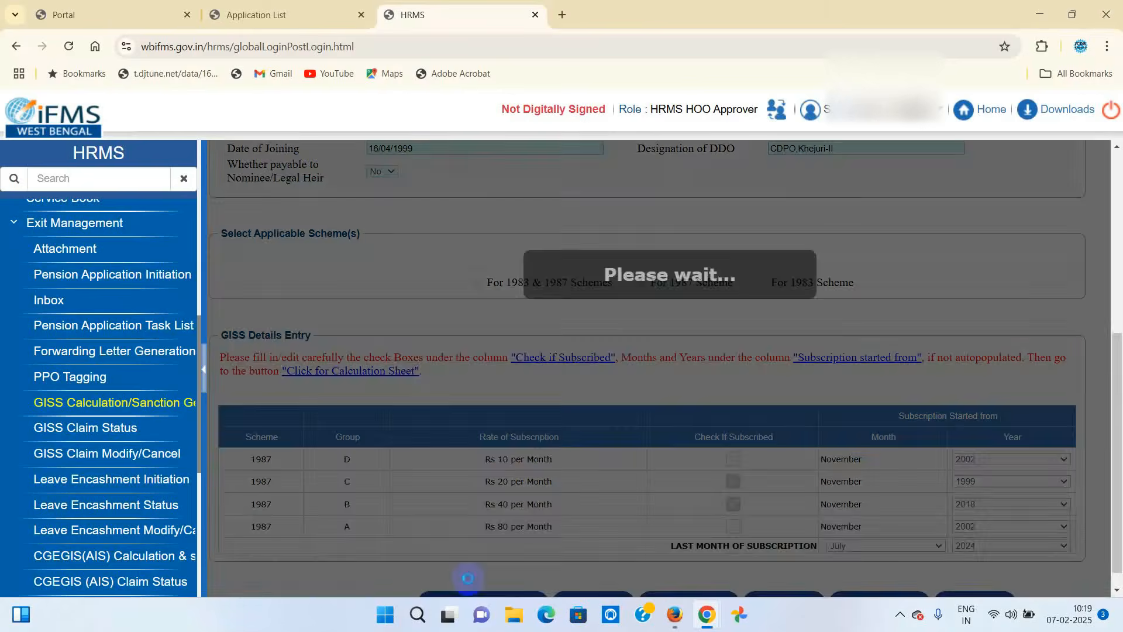
scroll(960, 391, "down", 6)
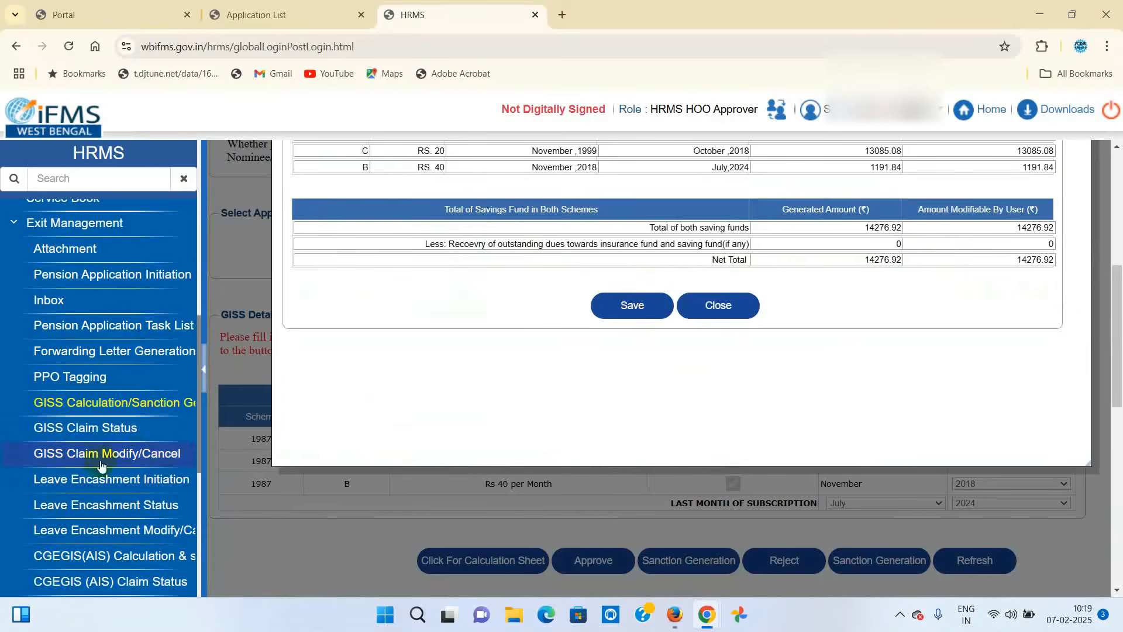
left_click(719, 306)
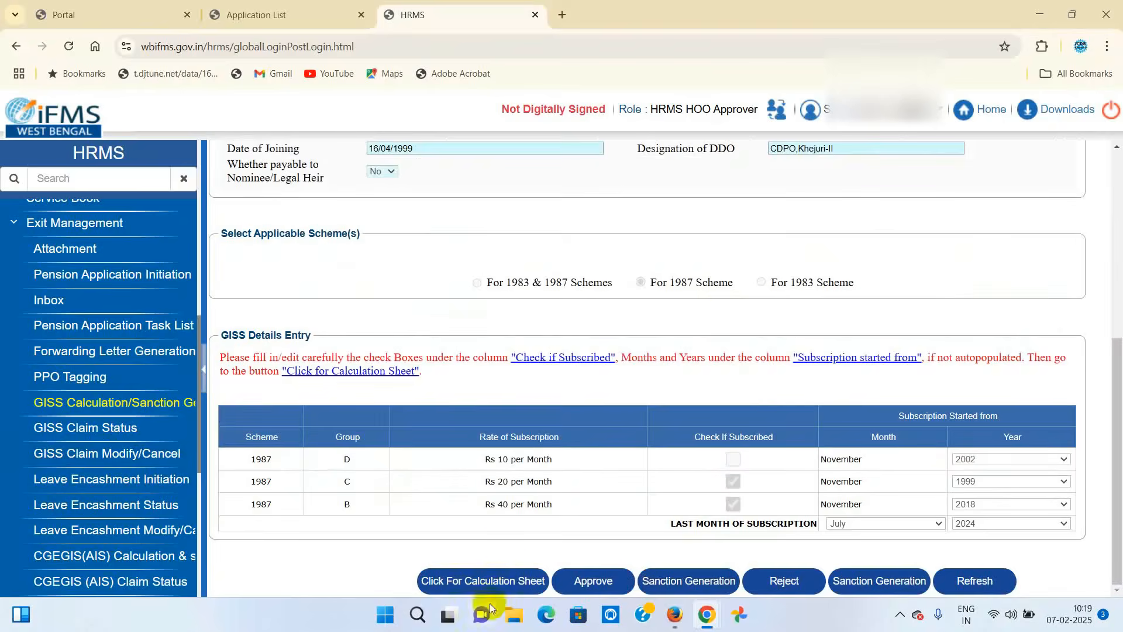
- Approve the sanction and check groups C and B are subscribed through July 2024
left_click(593, 582)
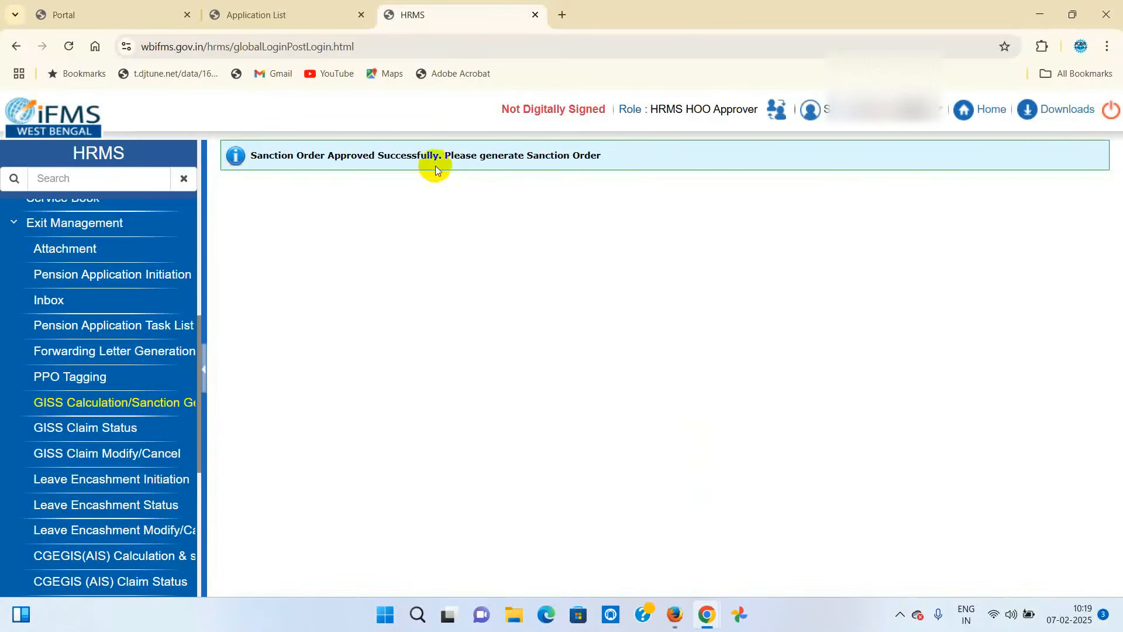
scroll(559, 240, "down", 5)
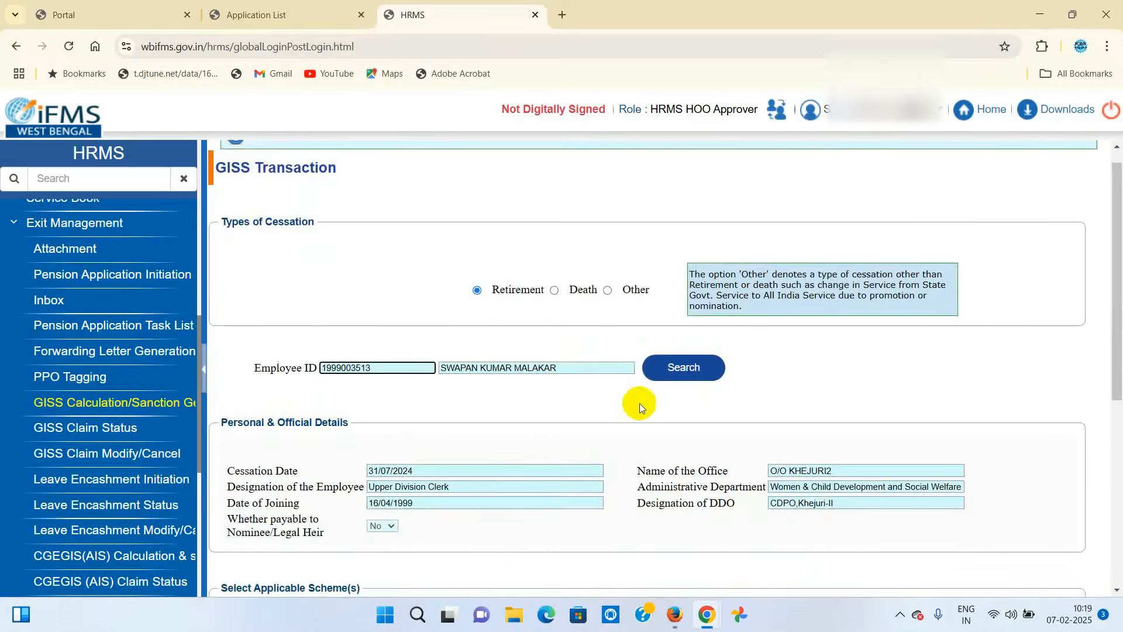
scroll(640, 402, "down", 5)
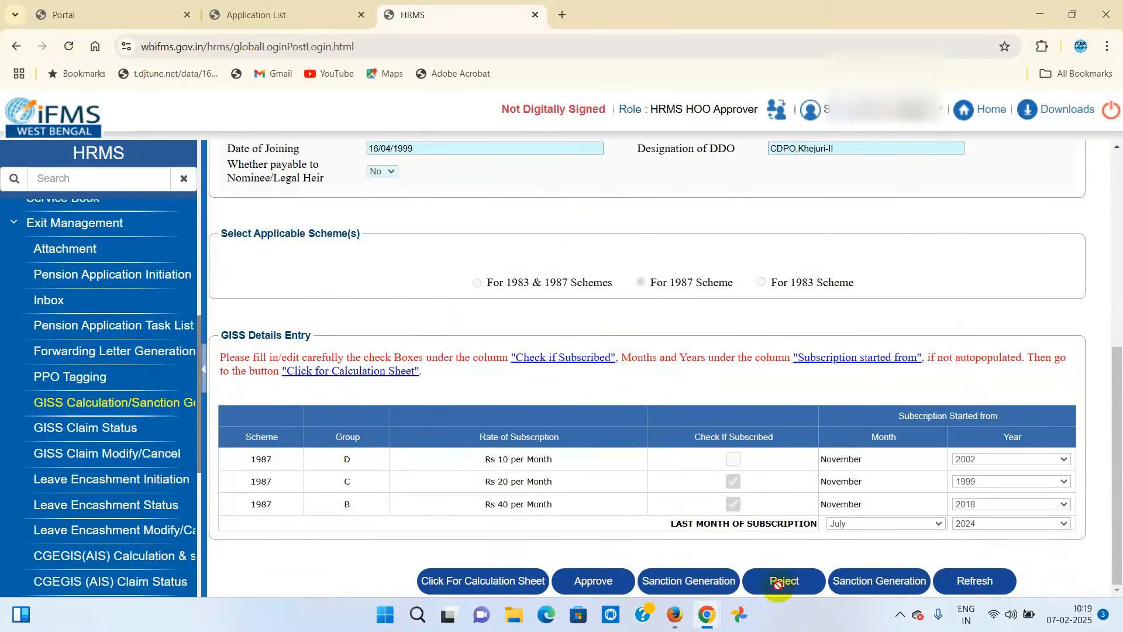
scroll(226, 444, "up", 2)
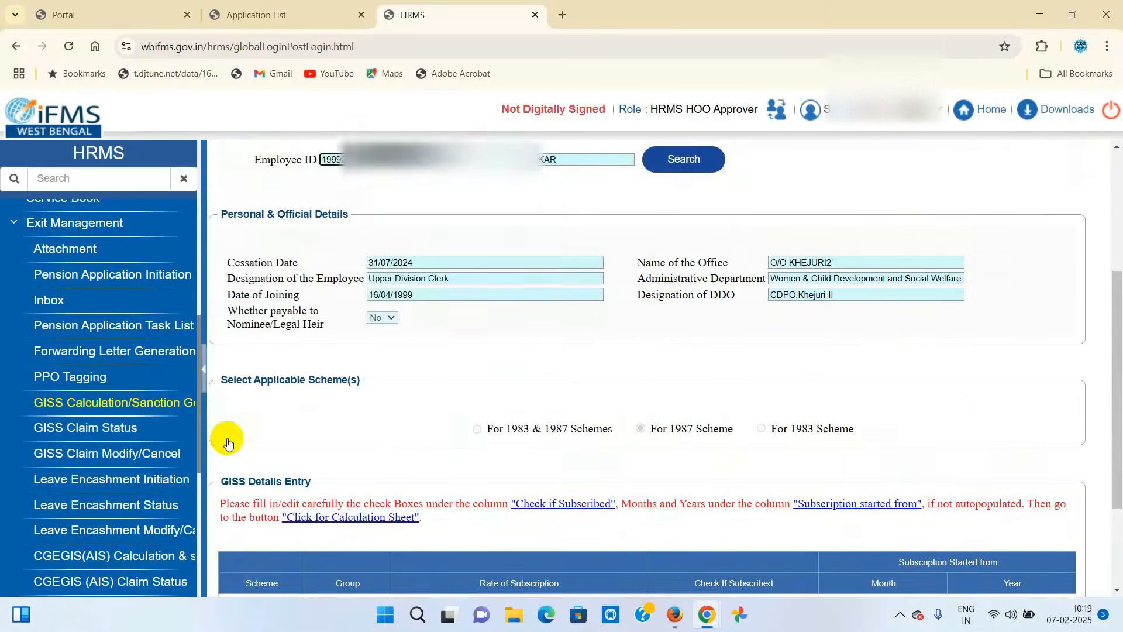
- Look up the second employee's GISS claim status: approved 07/02/2025, 14277, bill not submitted
left_click(63, 307)
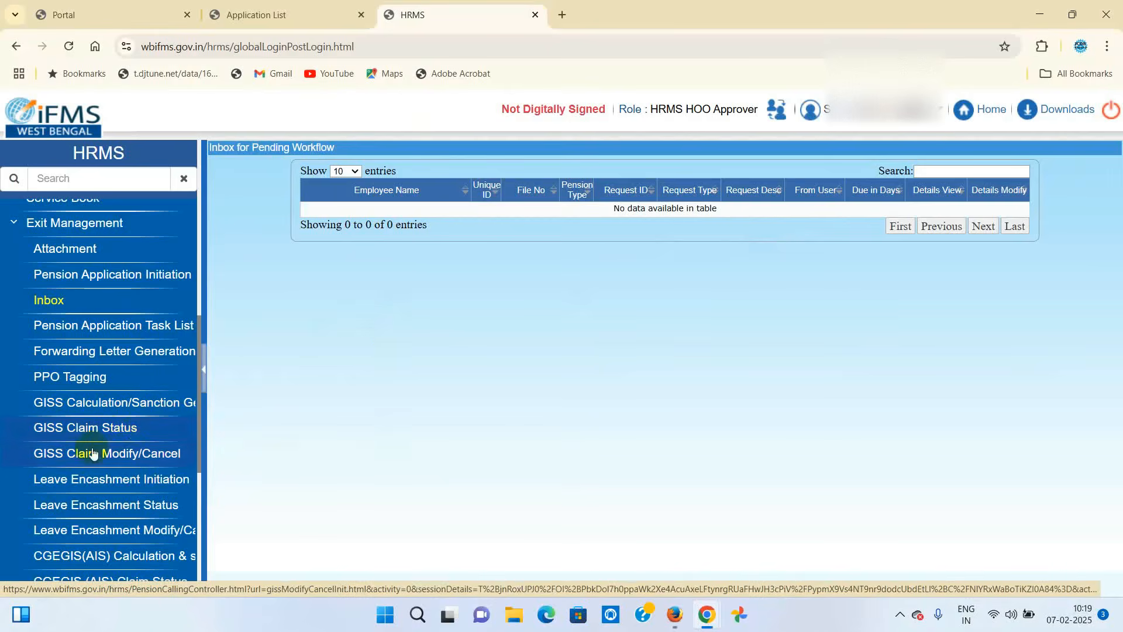
left_click(103, 430)
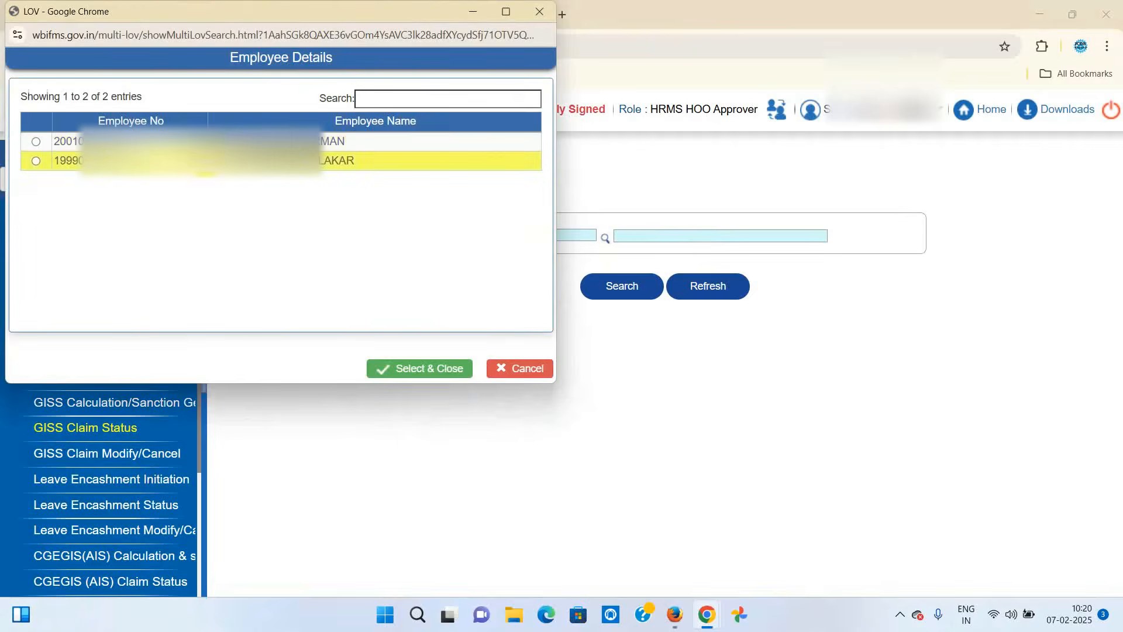
left_click(140, 165)
left_click(409, 369)
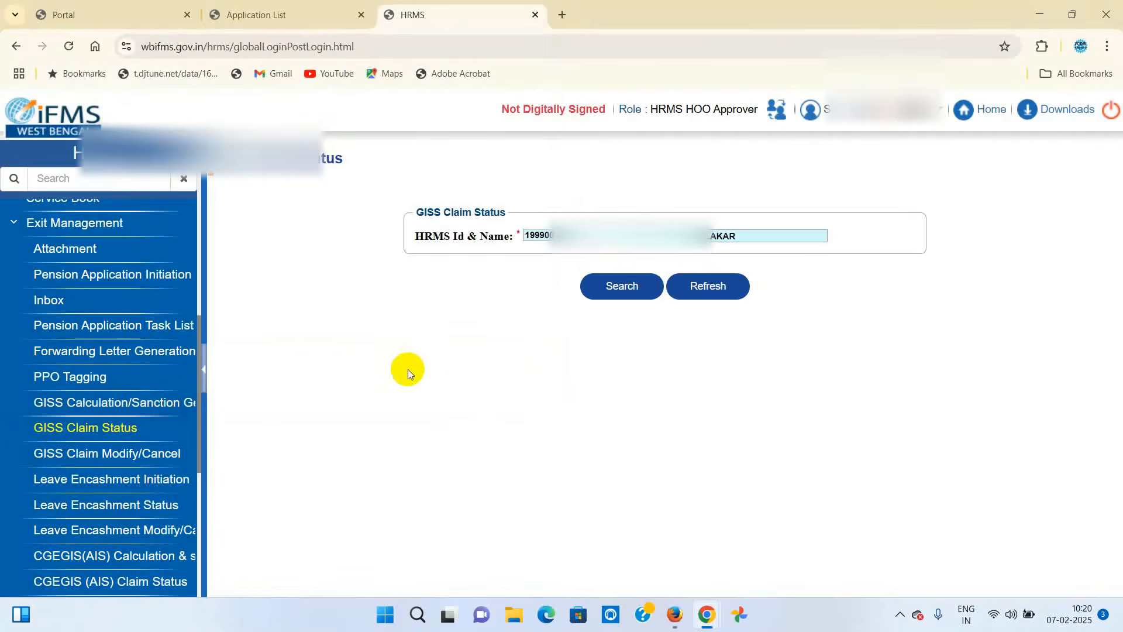
left_click(622, 287)
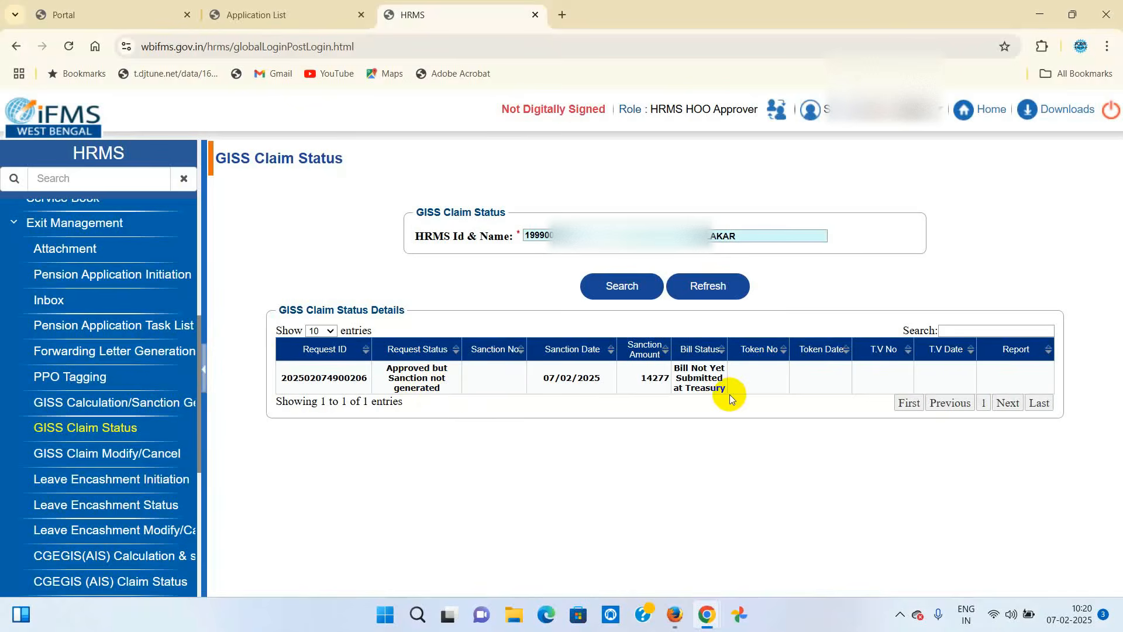
left_click(624, 293)
left_click(116, 457)
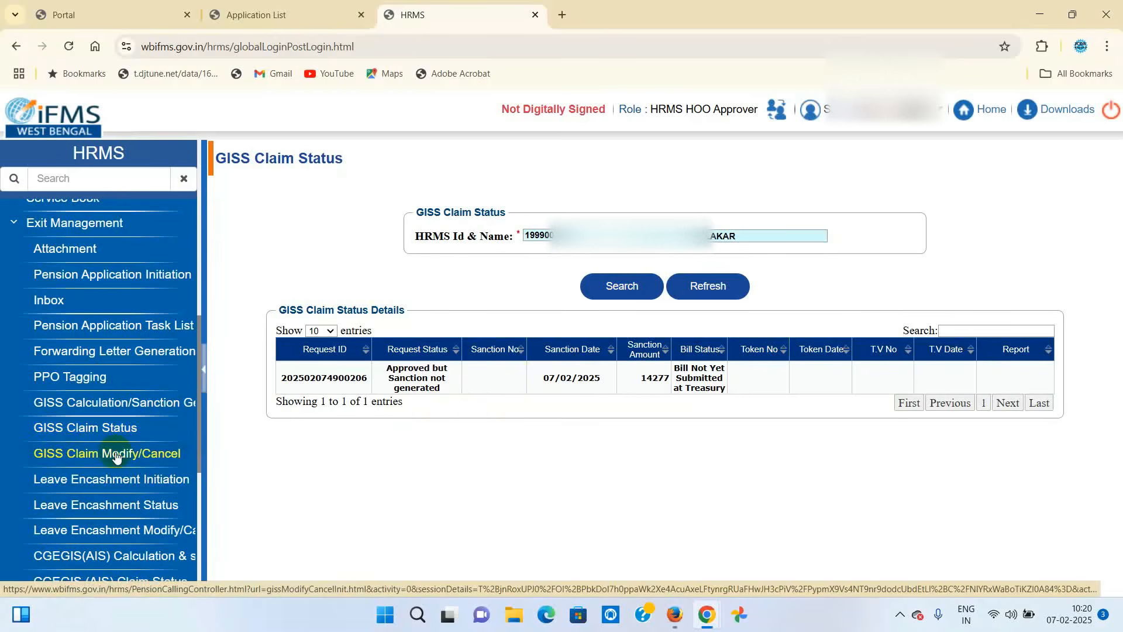
- Load the employee's claim on the GISS Claim Modify/Cancel page in Modify mode
left_click(116, 457)
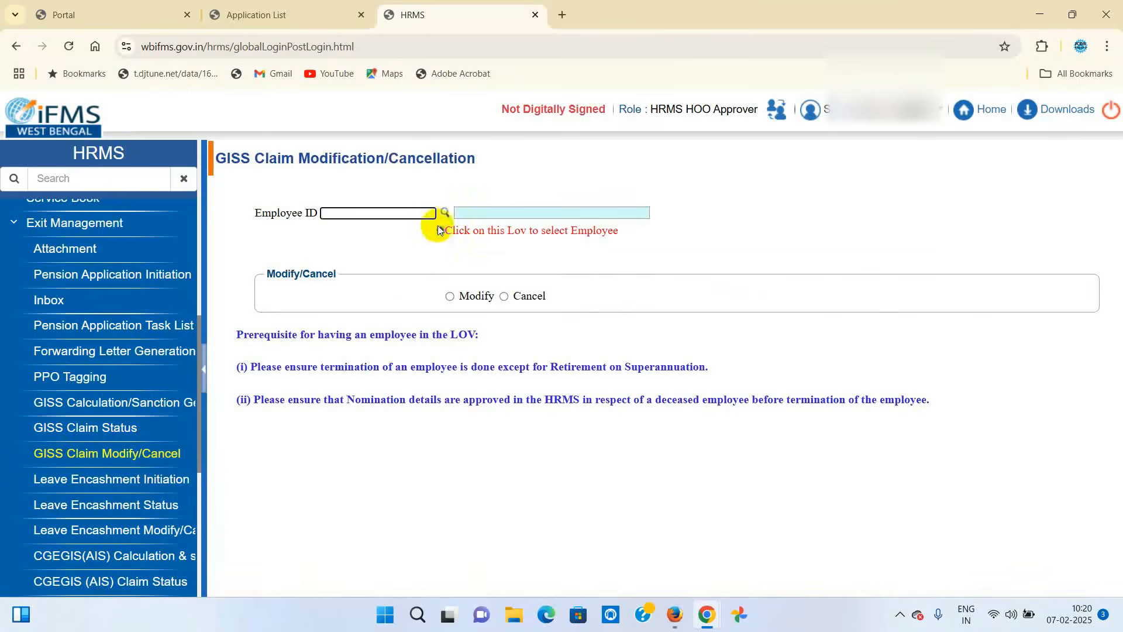
left_click(446, 212)
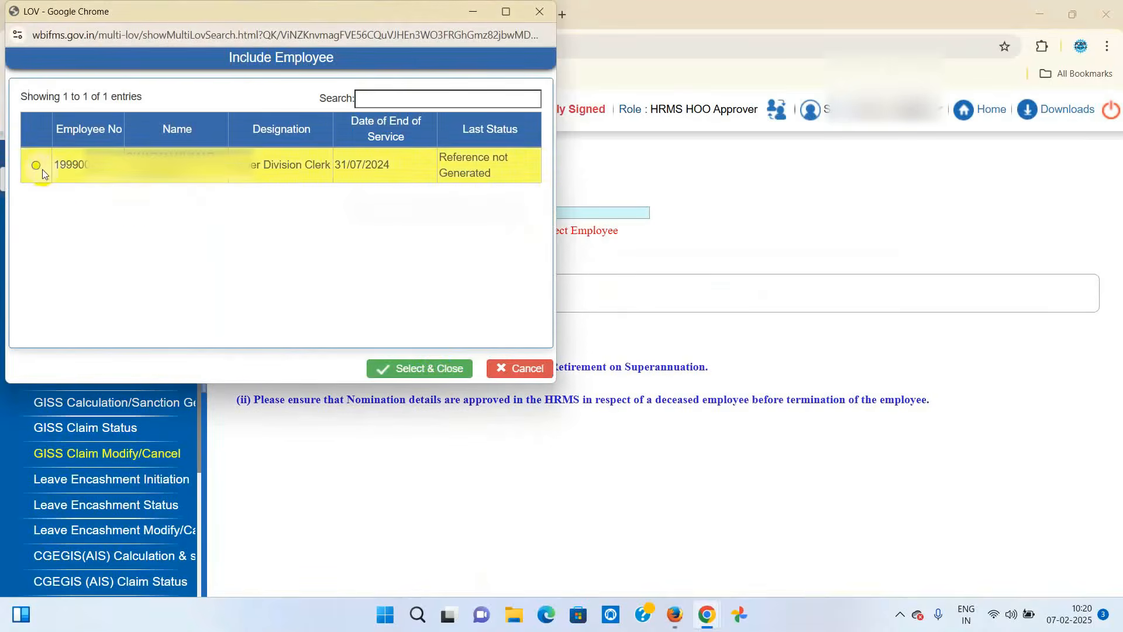
left_click(37, 166)
left_click(431, 368)
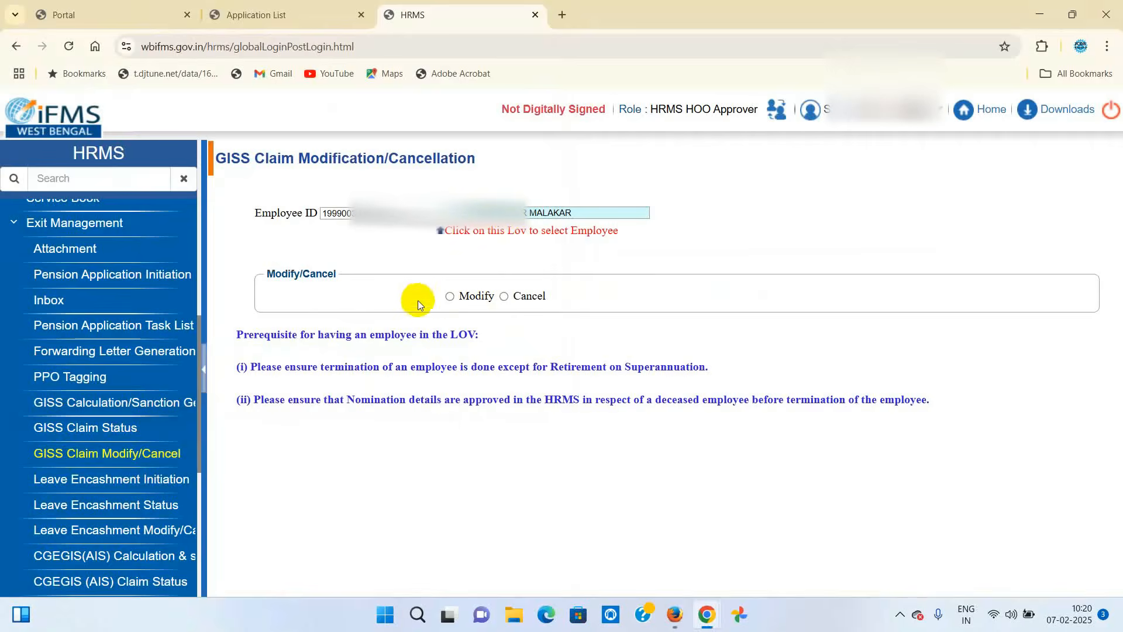
left_click(451, 297)
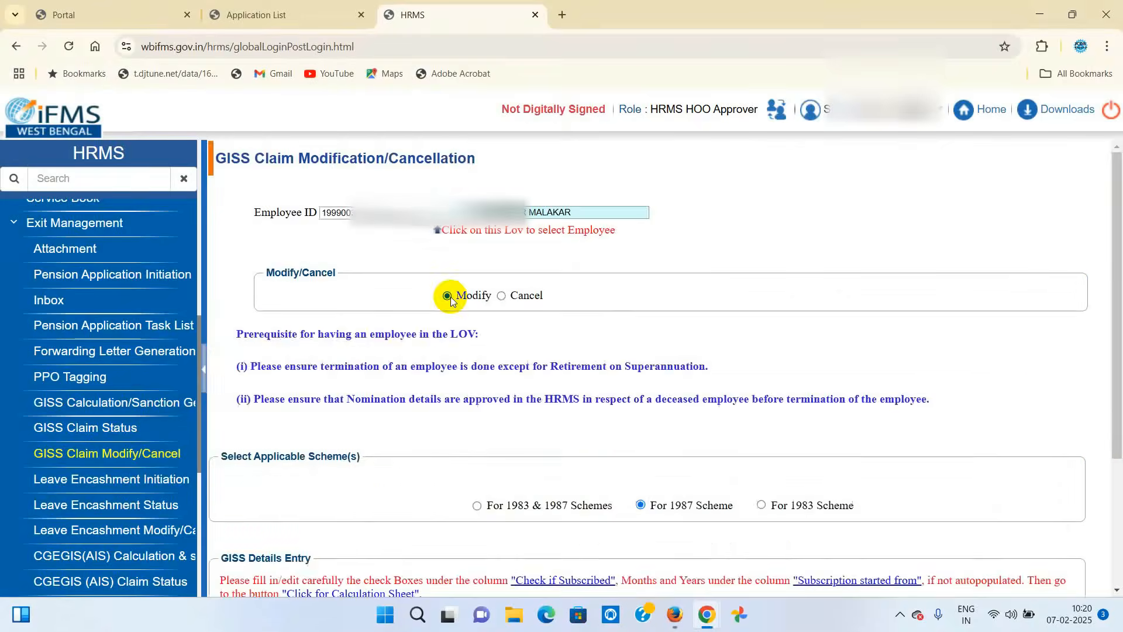
- Keep 1999 as group C's start year and generate the sanction memo dated 07/02/2025
scroll(823, 422, "down", 5)
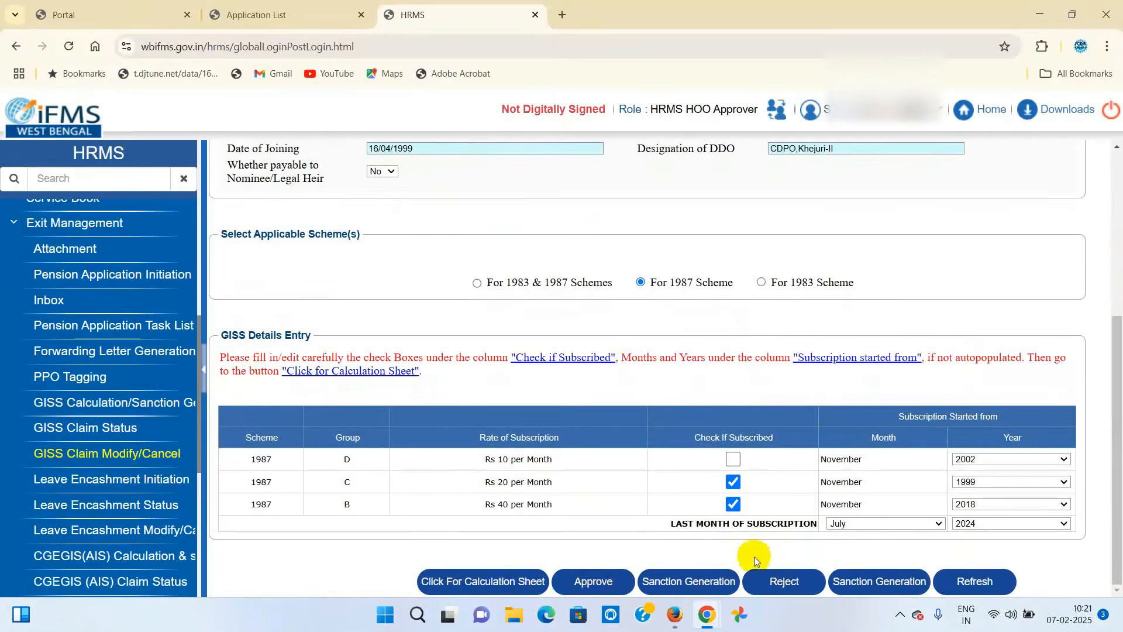
left_click(1063, 482)
left_click(1047, 559)
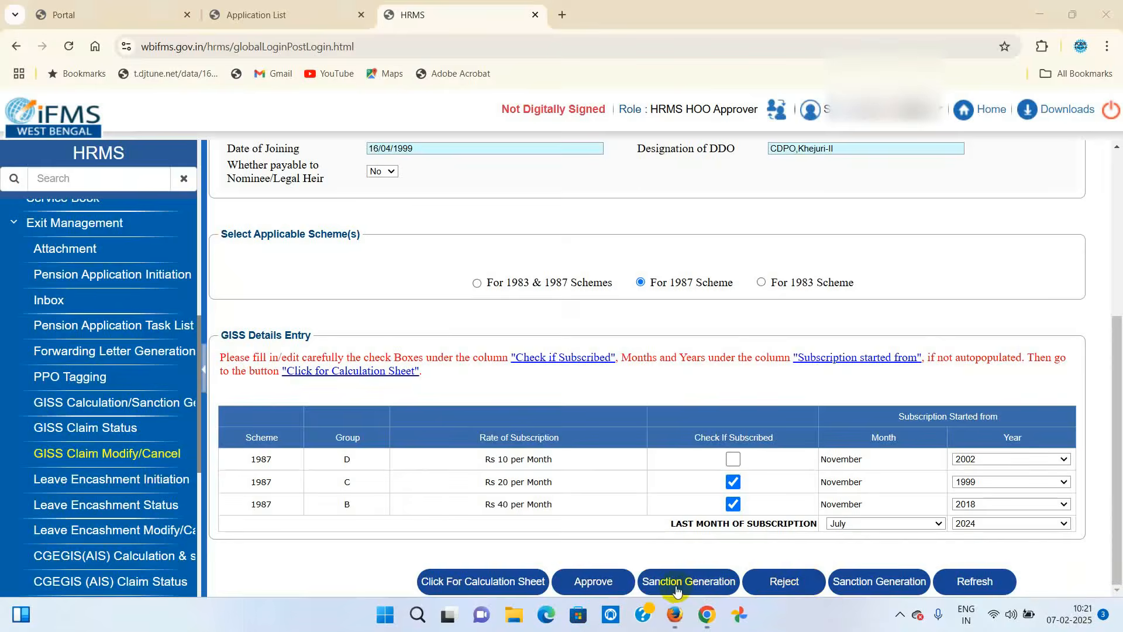
left_click(703, 586)
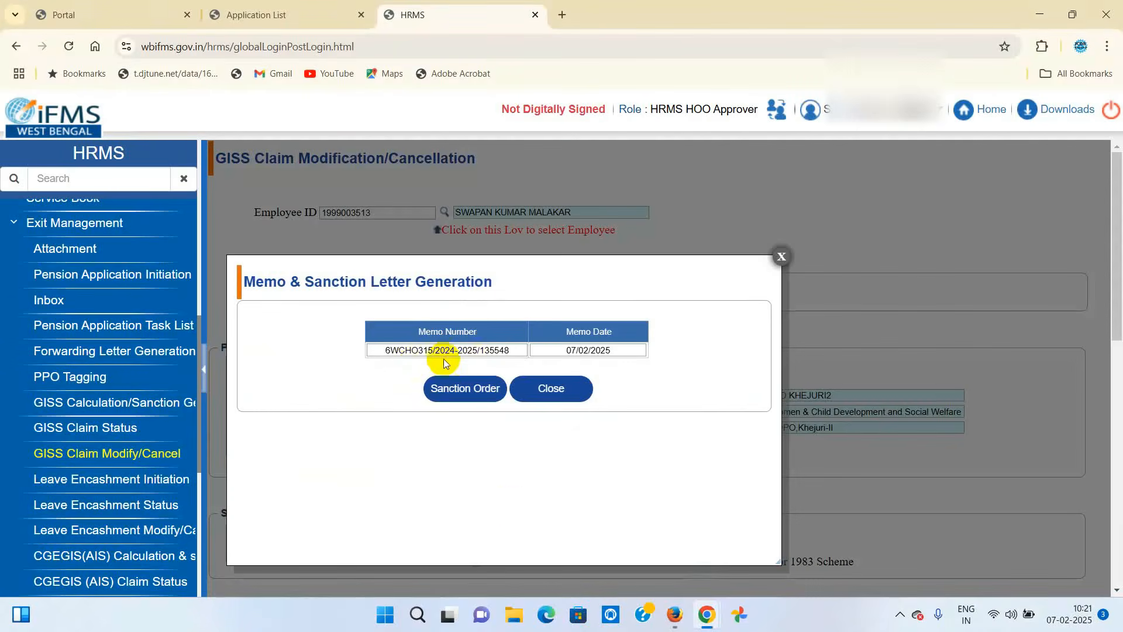
- View the sanction order document, then go back to the HRMS GISS Details Entry rows
left_click(454, 389)
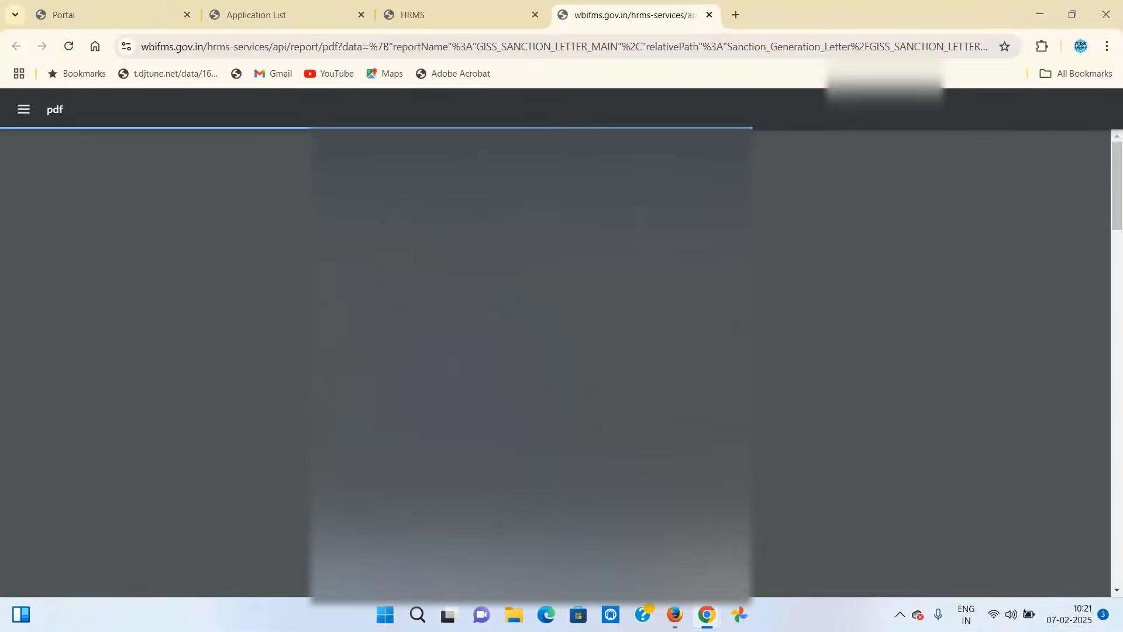
scroll(556, 362, "down", 15)
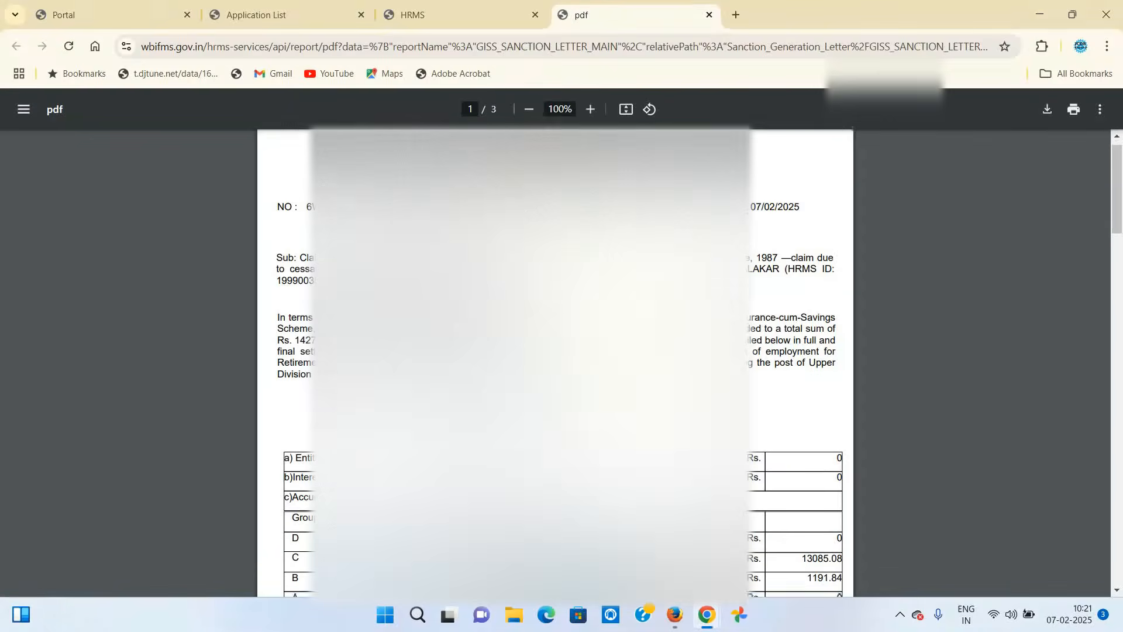
scroll(556, 362, "down", 15)
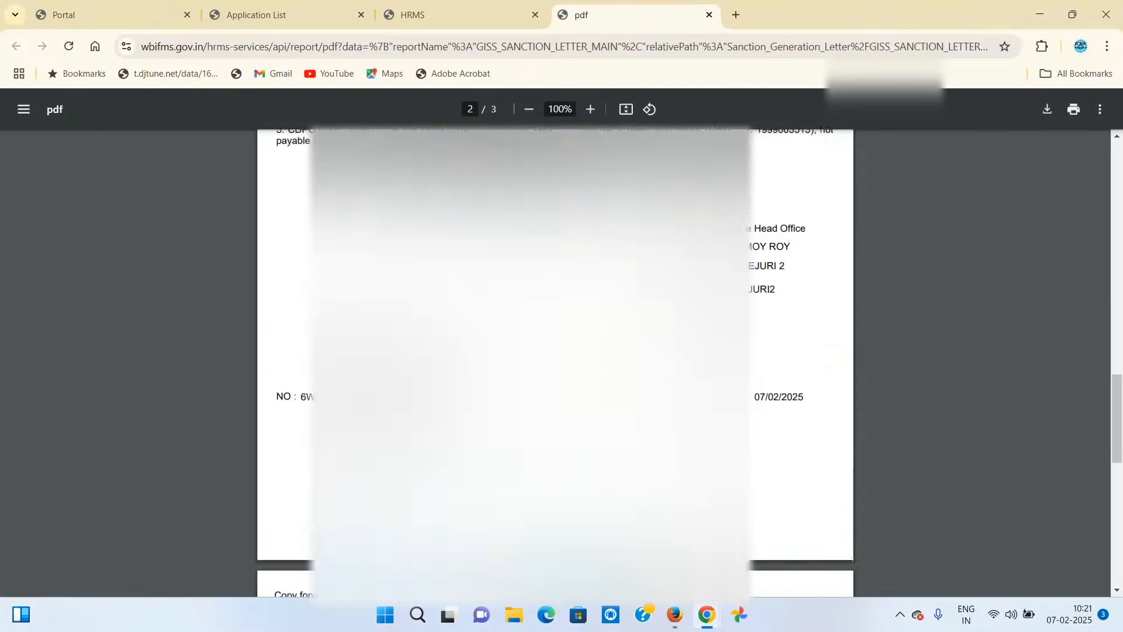
scroll(556, 363, "up", 6)
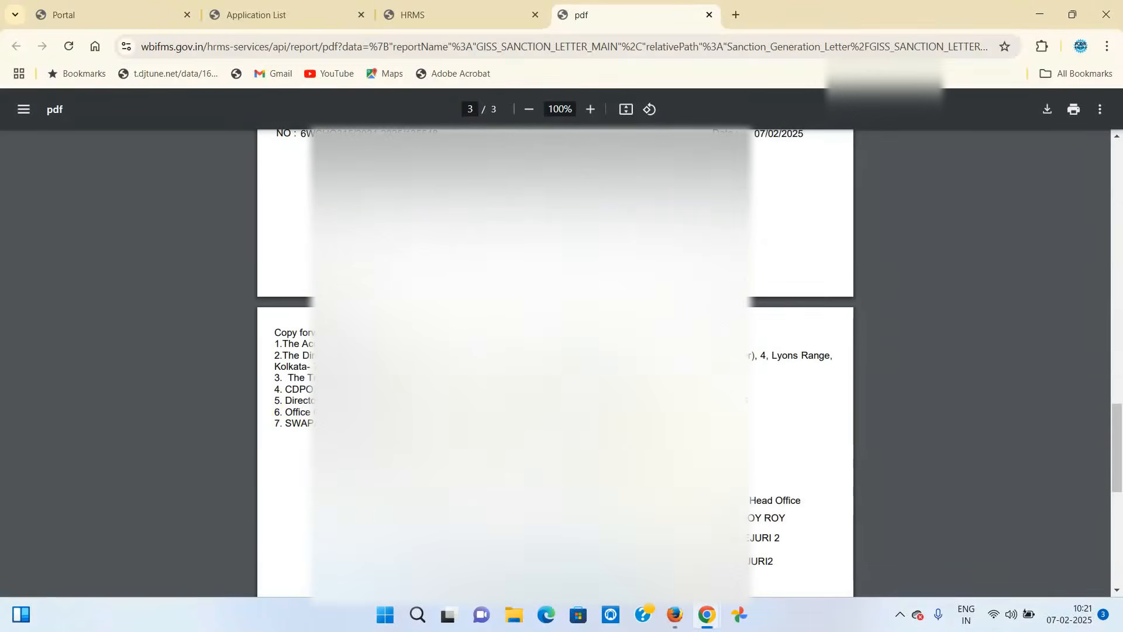
scroll(556, 363, "up", 3)
left_click(470, 17)
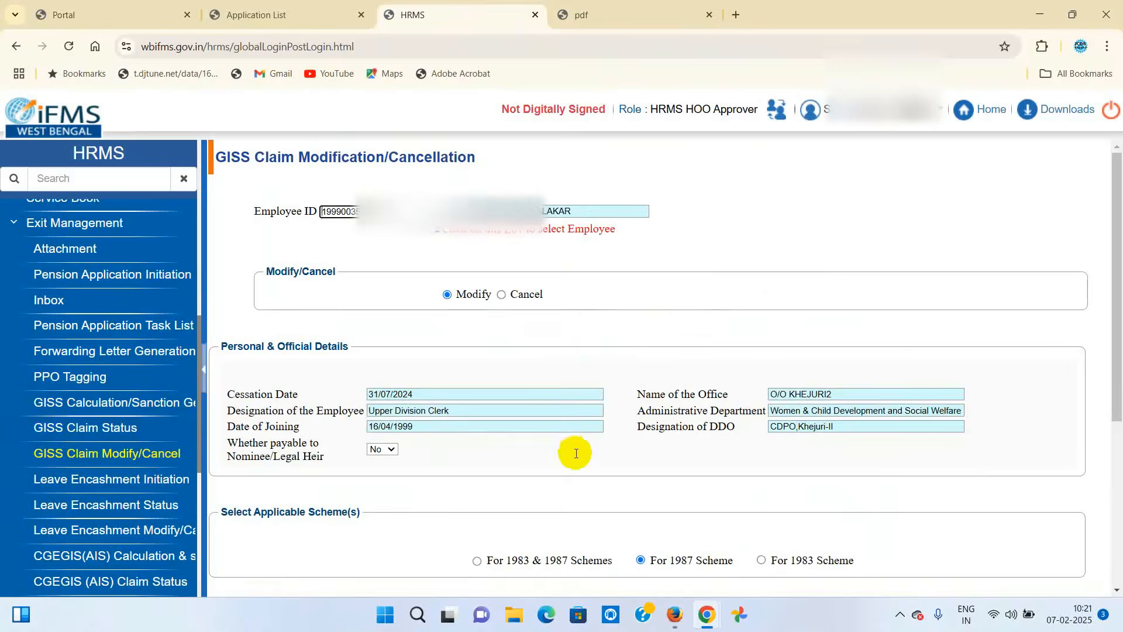
scroll(570, 453, "down", 5)
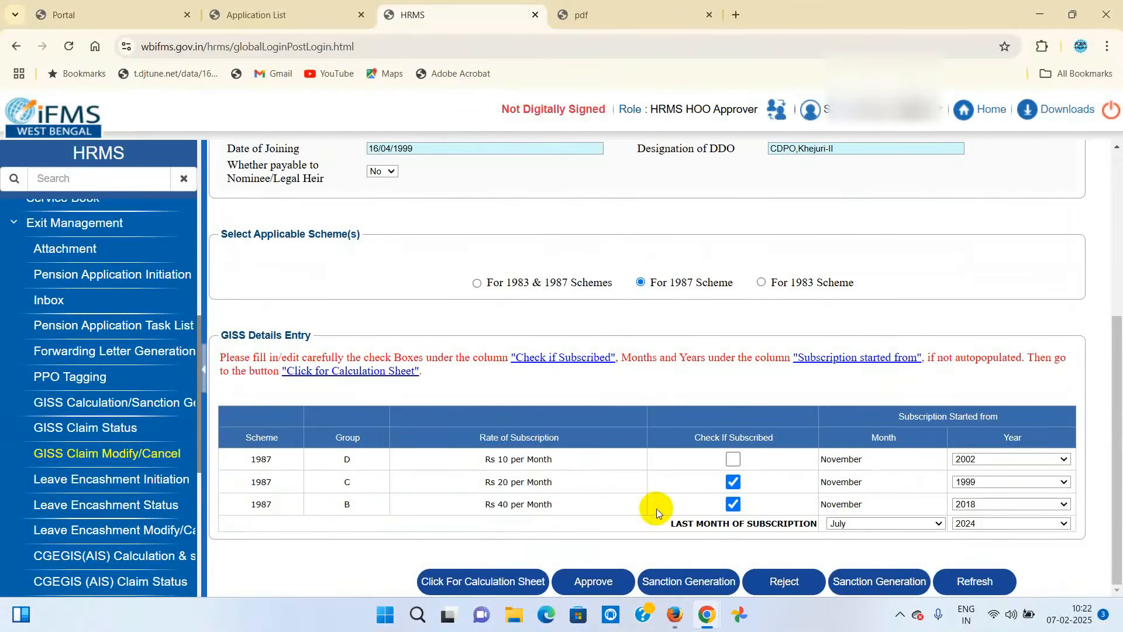
- In Firefox, bring up the iFMS Application List and clear the extra tab and popups
mouse_move(674, 614)
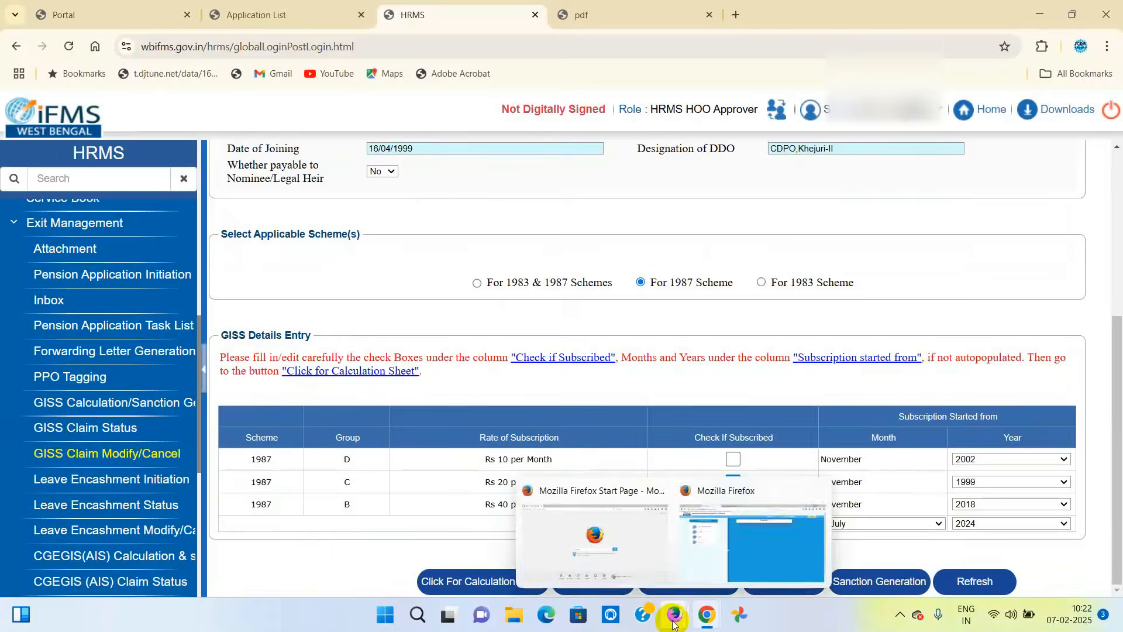
left_click(745, 563)
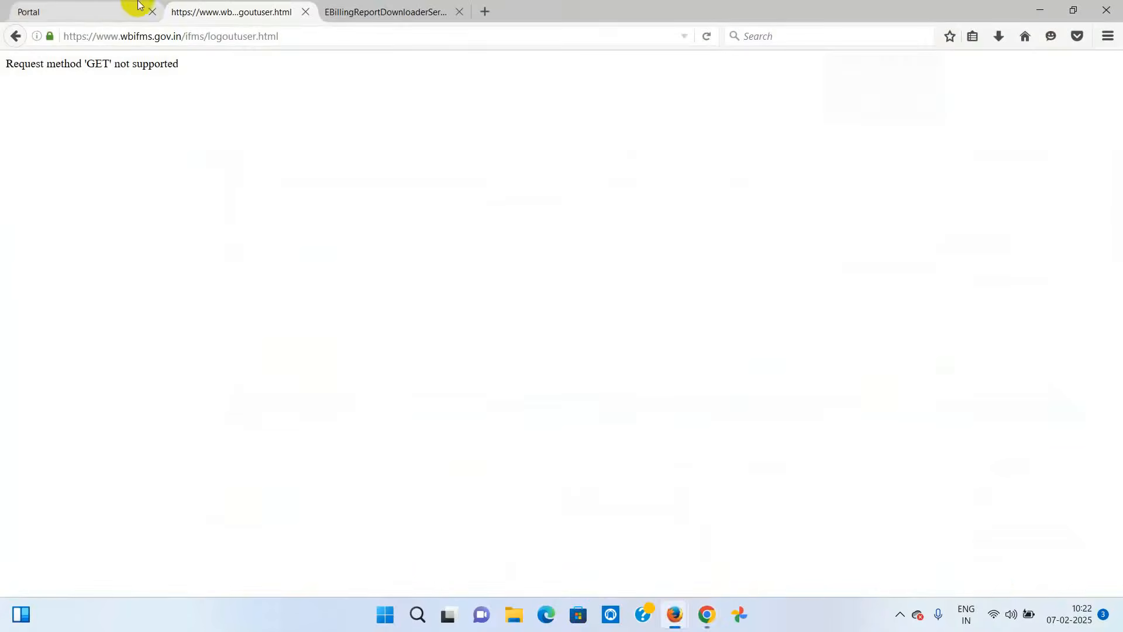
left_click(105, 12)
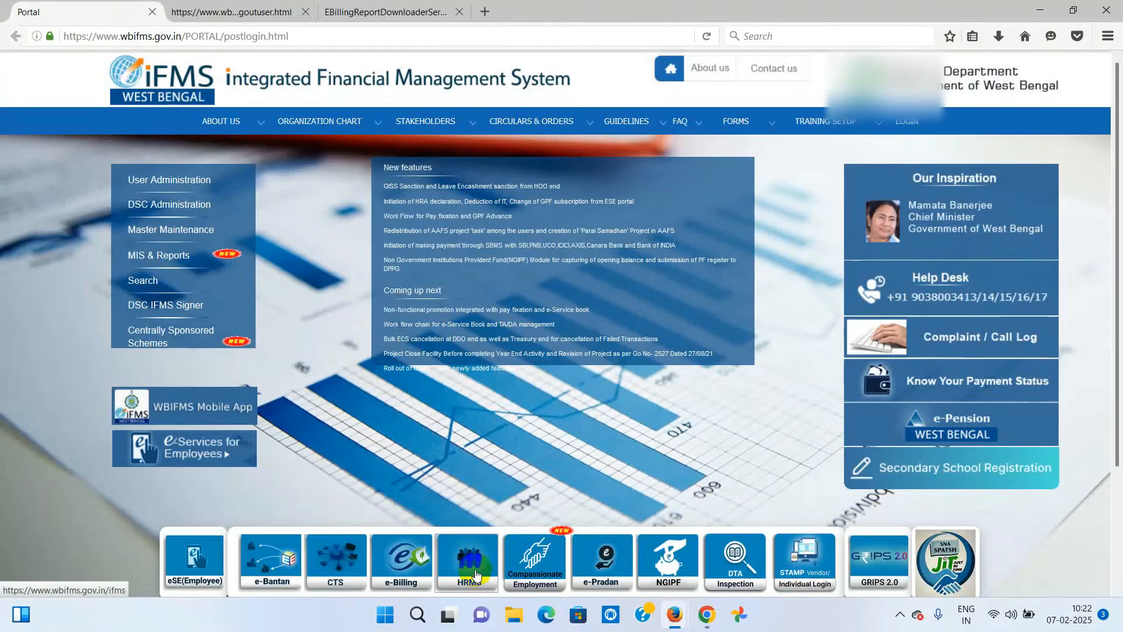
left_click(476, 574)
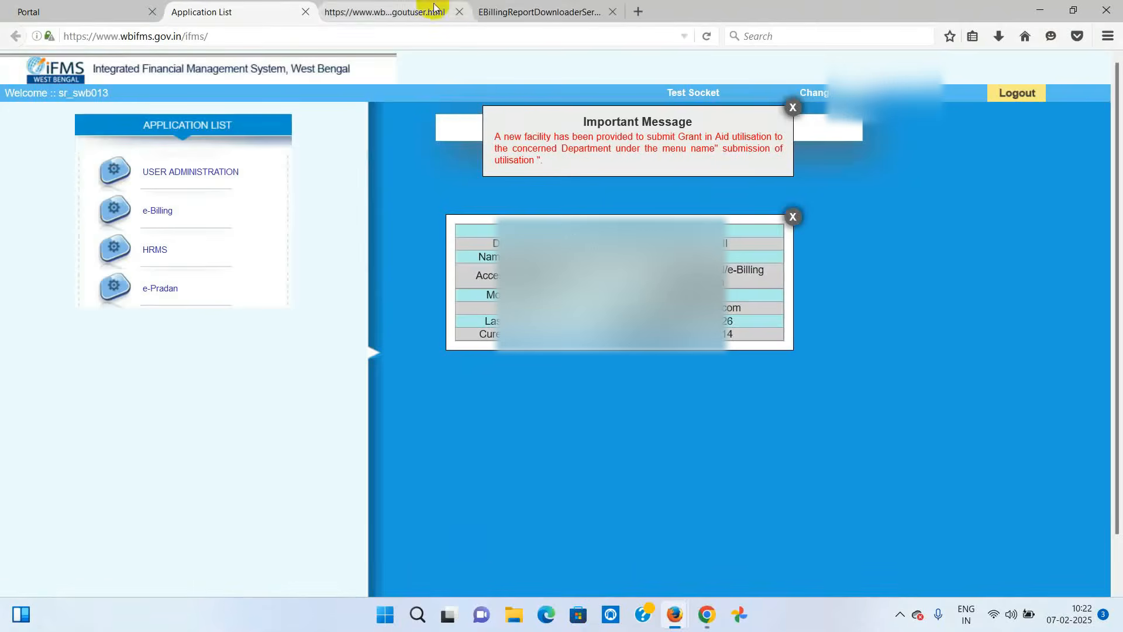
left_click(459, 12)
left_click(791, 216)
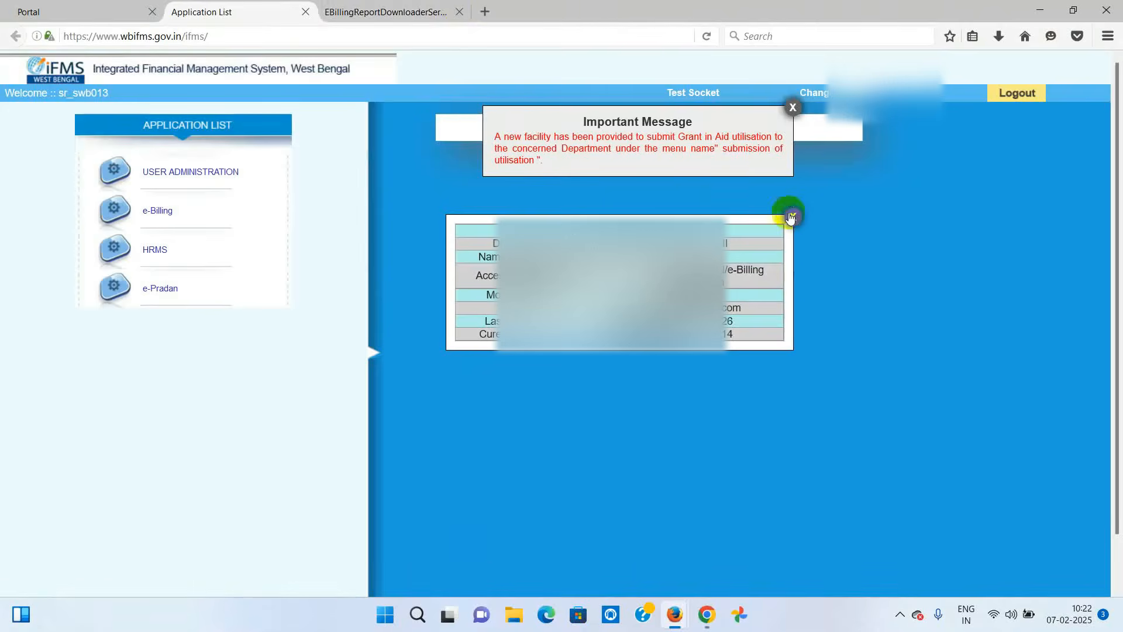
left_click(792, 108)
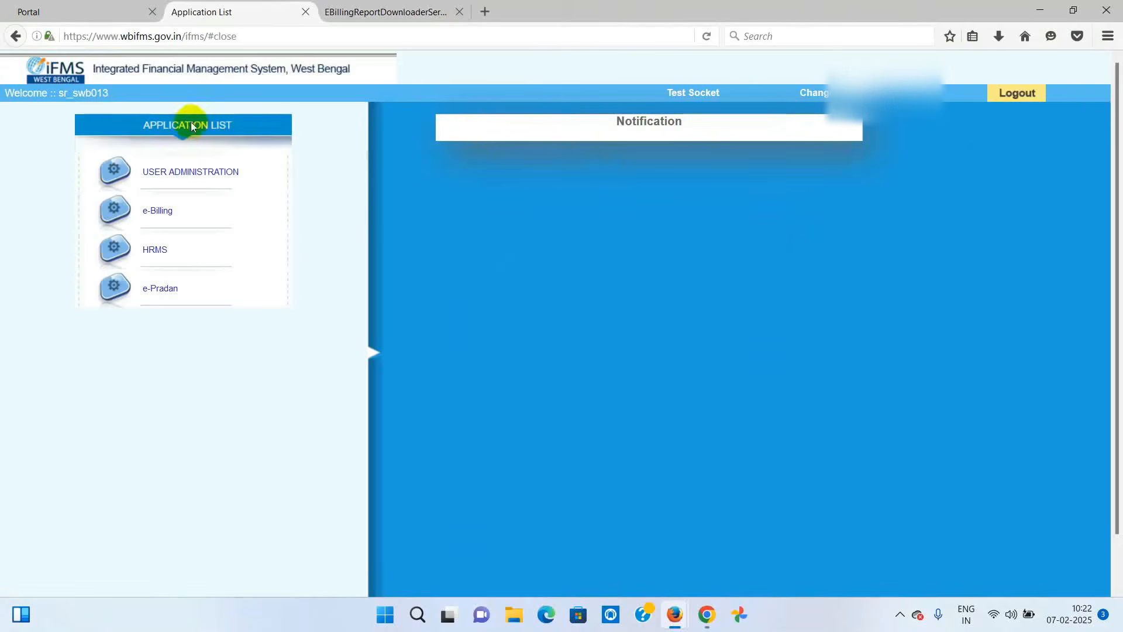
- Launch e-Billing without a digital signature certificate and open the Sanction Inbox
left_click(153, 210)
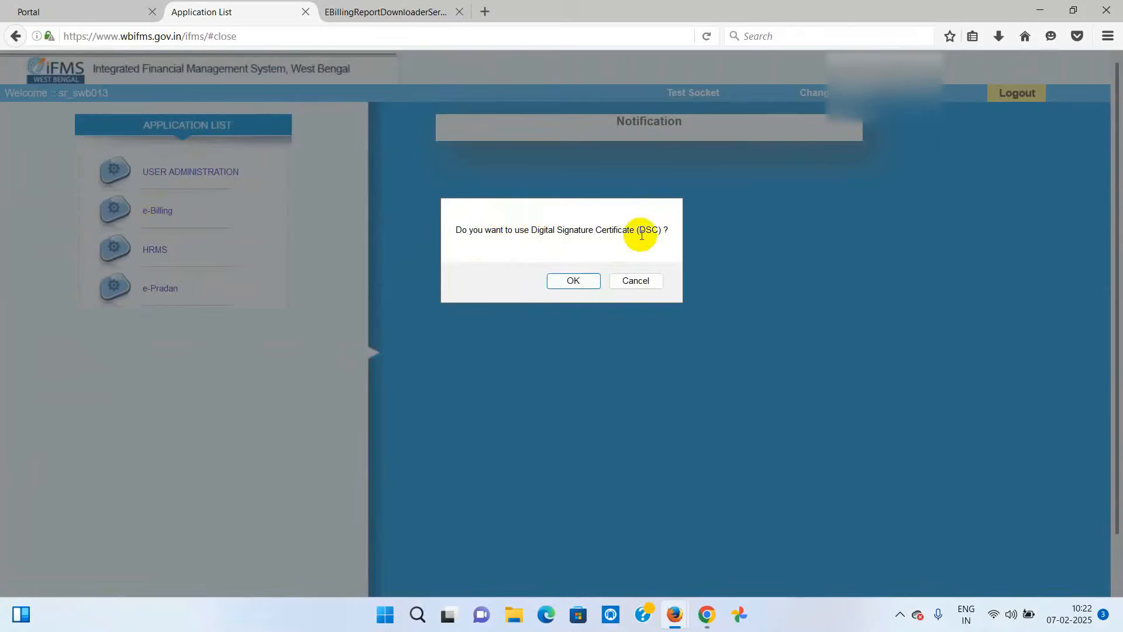
left_click(632, 279)
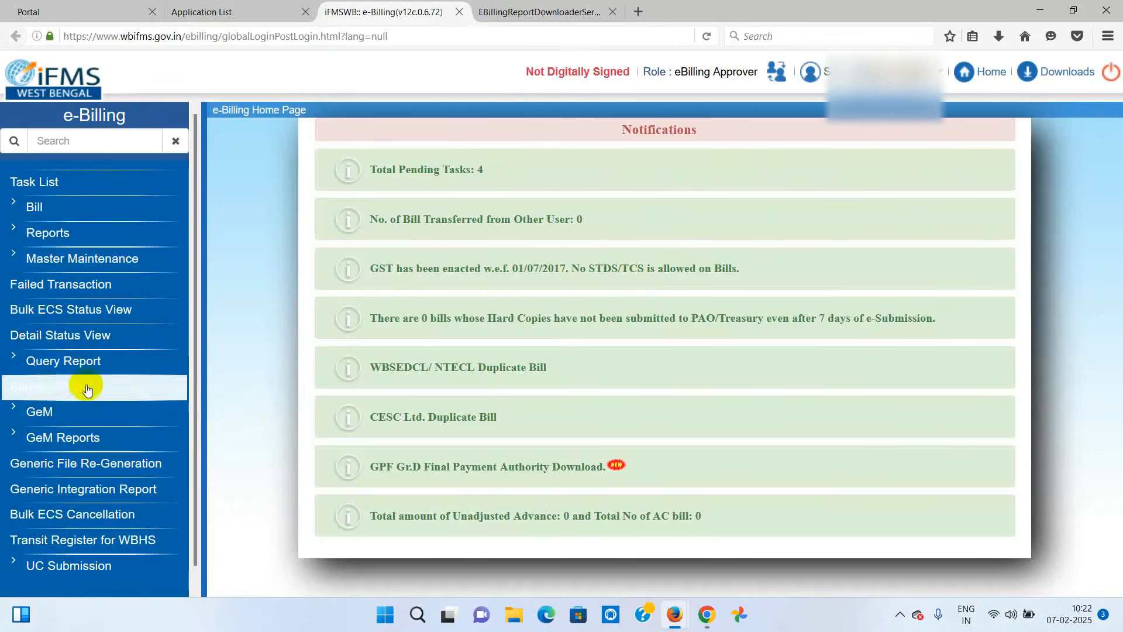
left_click(51, 389)
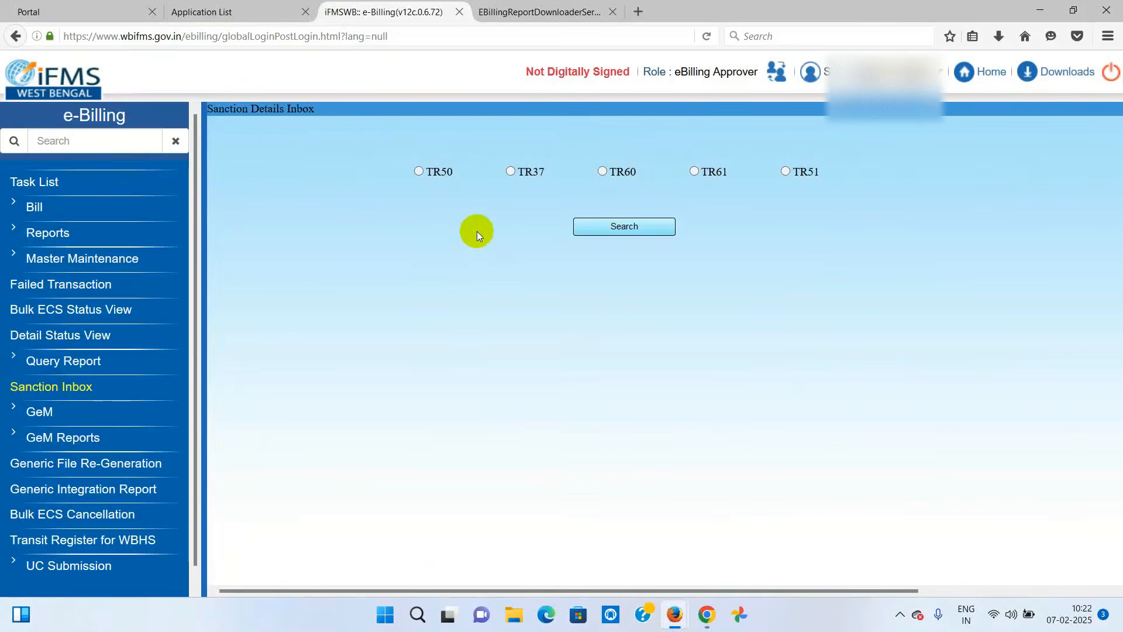
left_click(602, 171)
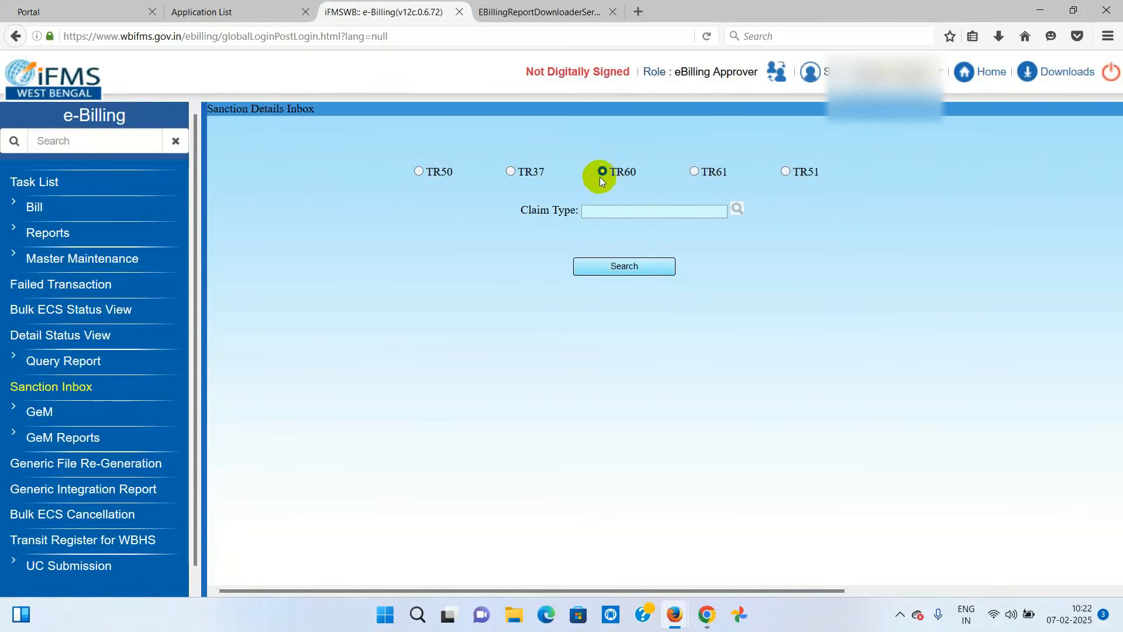
left_click(737, 208)
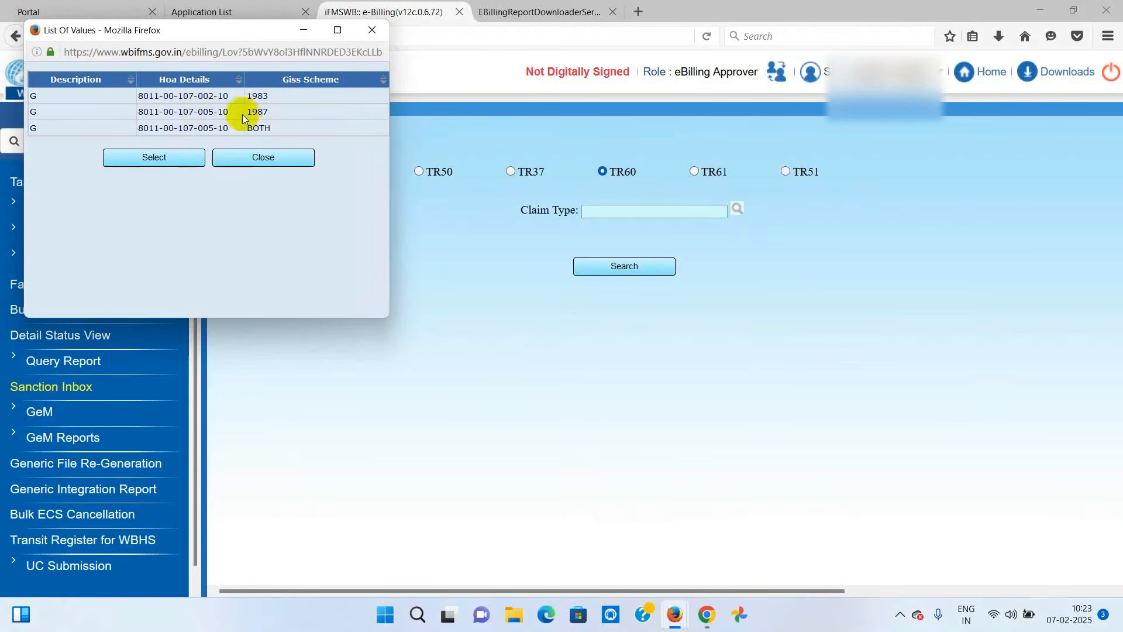
left_click(214, 96)
left_click(214, 95)
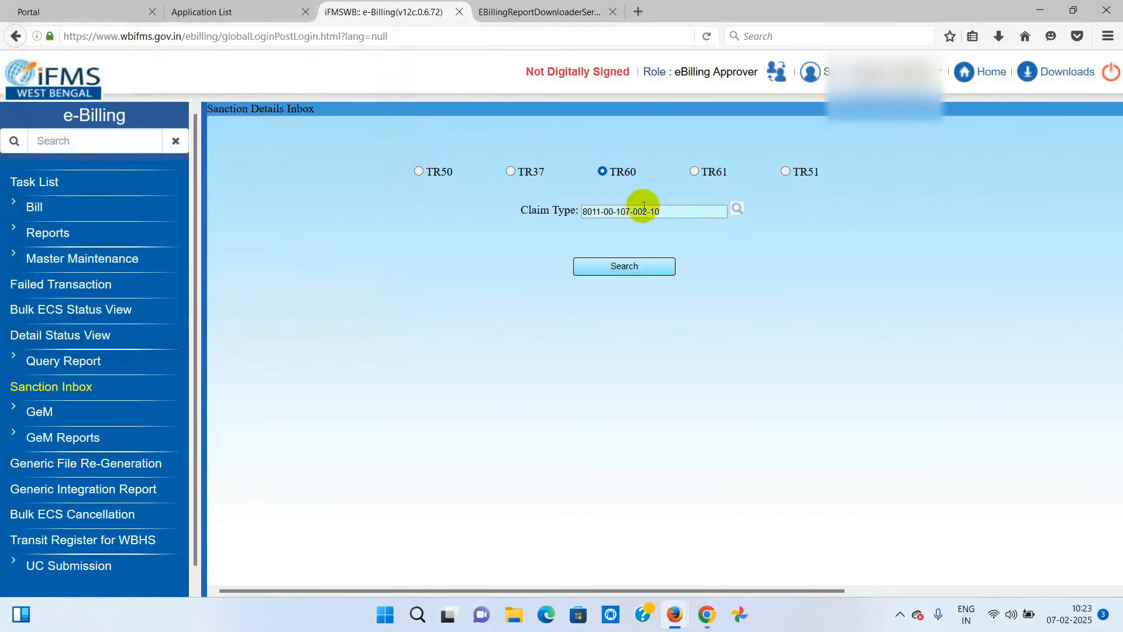
left_click(612, 267)
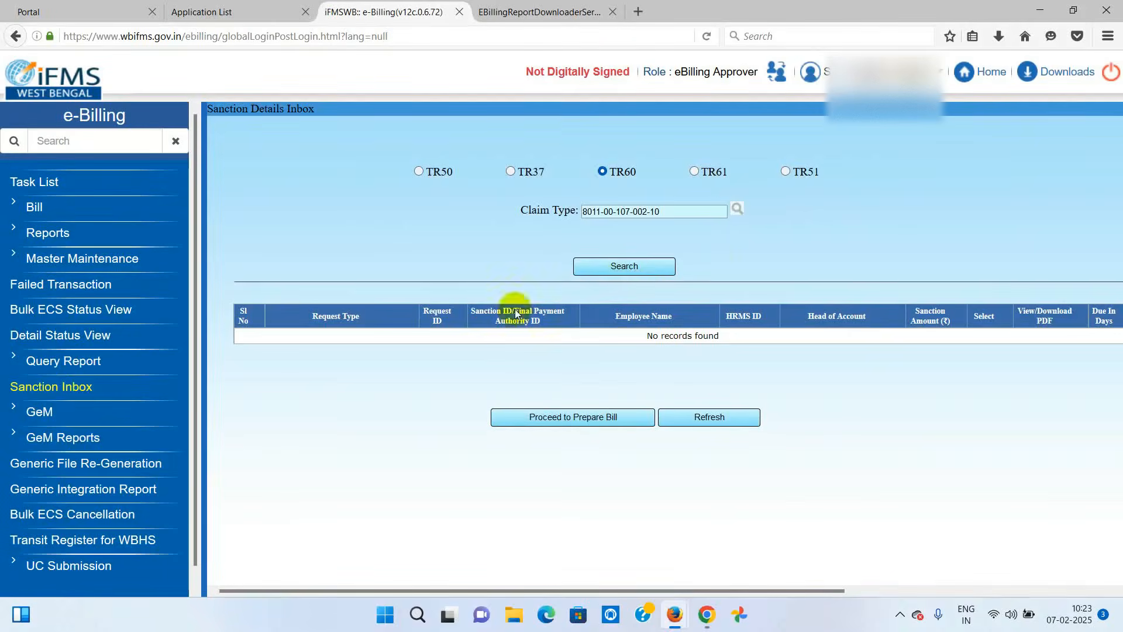
left_click(736, 206)
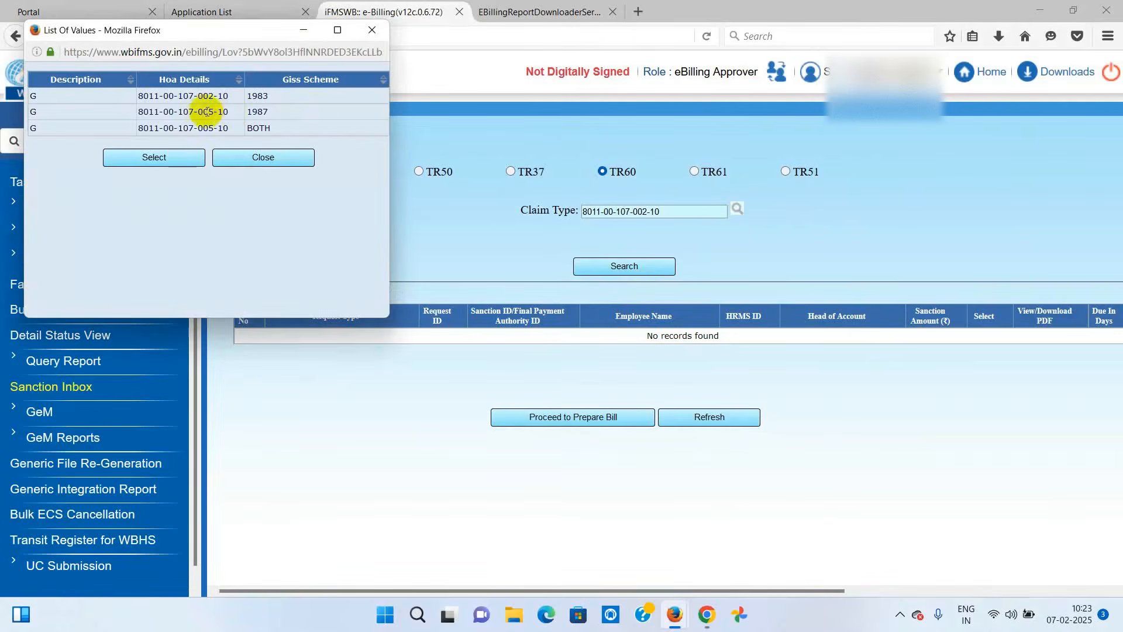
double_click(198, 111)
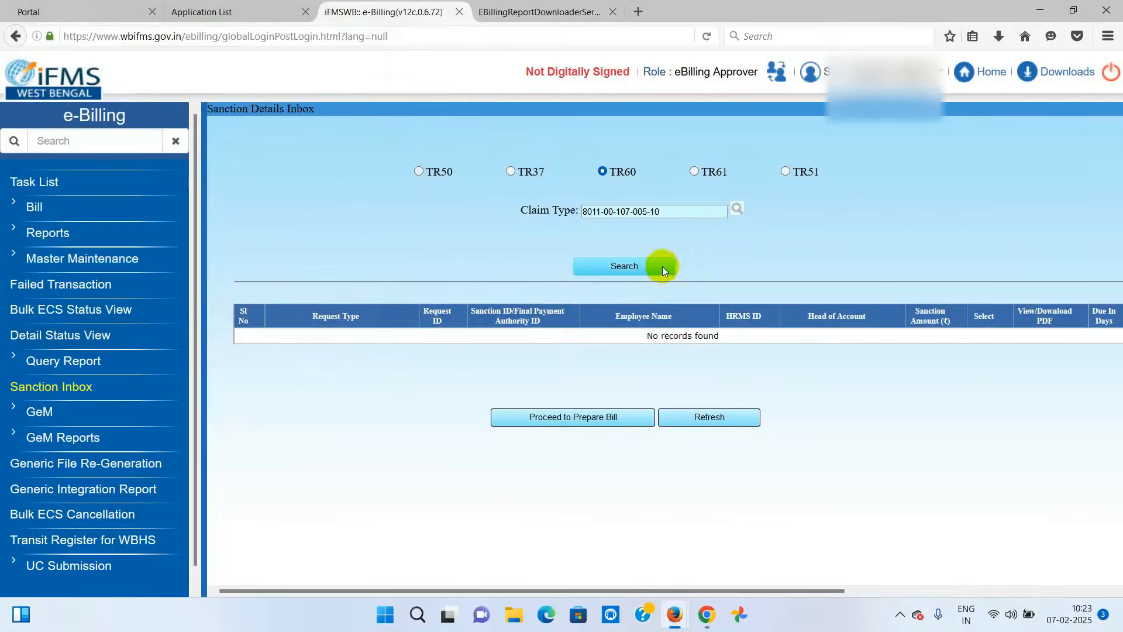
left_click(637, 271)
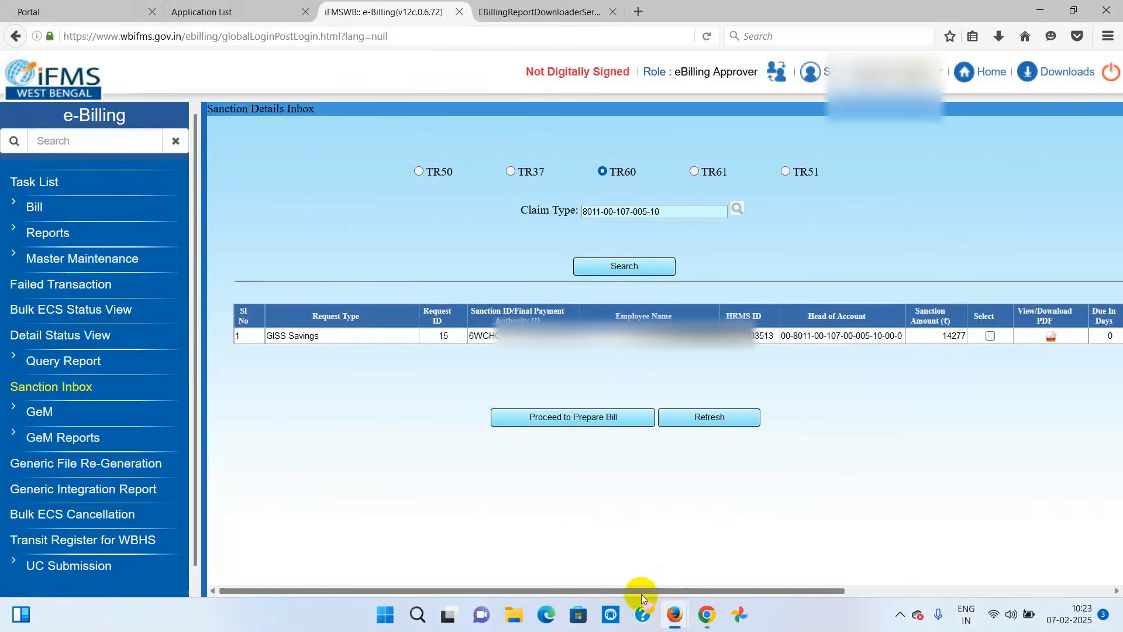
mouse_move(641, 594)
left_mouse_down()
mouse_move(755, 589)
mouse_move(643, 586)
left_mouse_up()
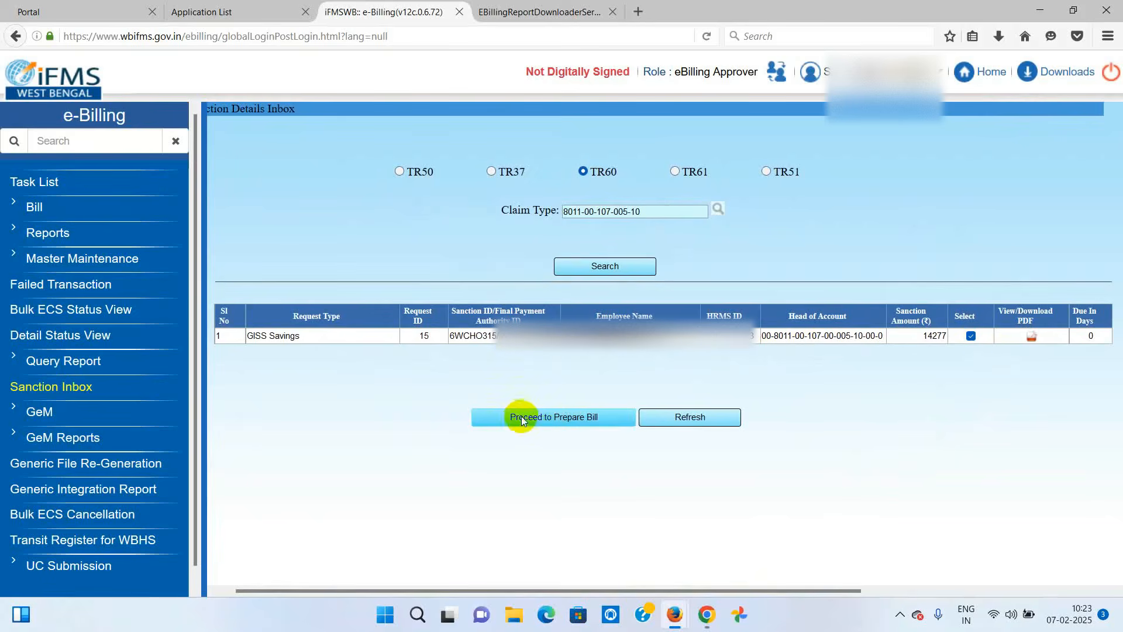
left_click(553, 418)
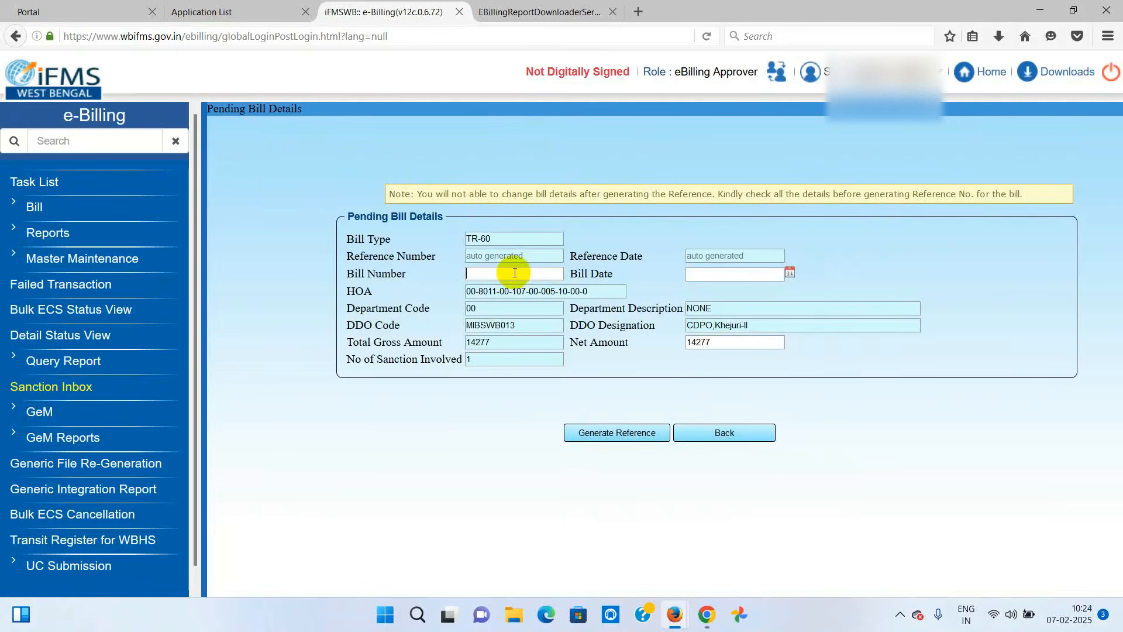
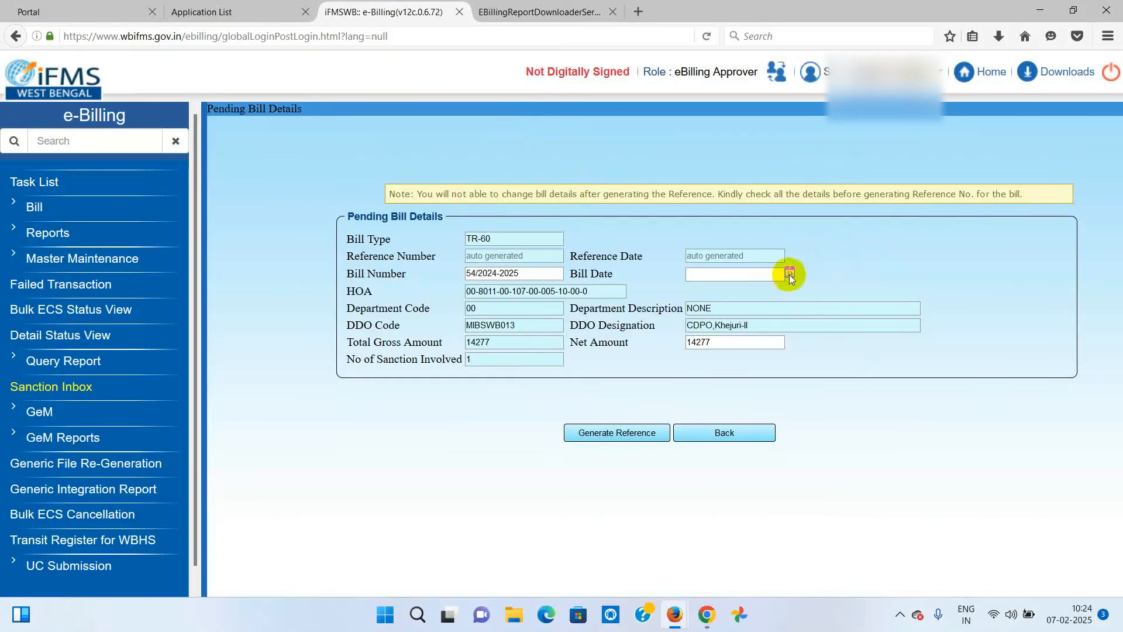
- Enter bill number 54/2024-2025 and date 07/02/2025, generate the reference, and view the Task List
left_click(789, 274)
left_click(809, 346)
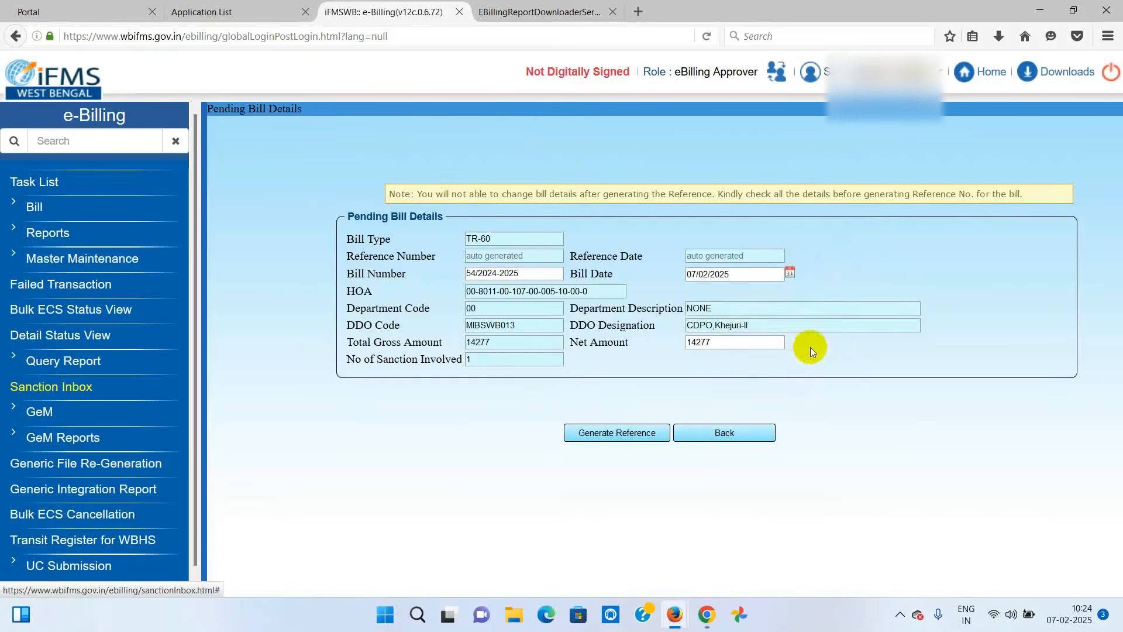
left_click(590, 435)
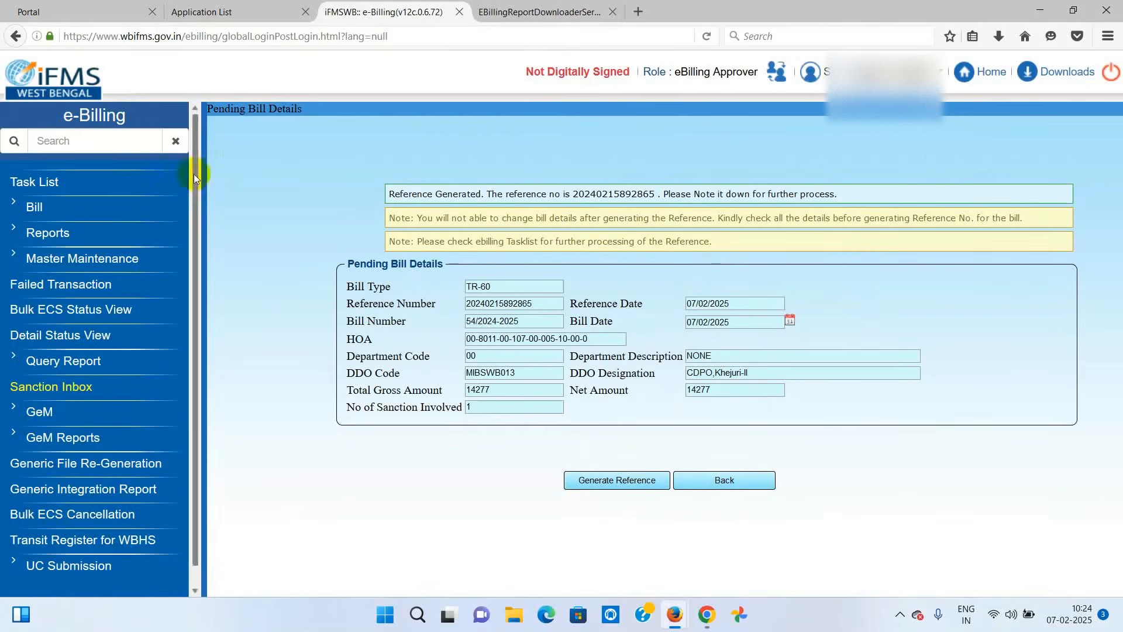
left_click(29, 182)
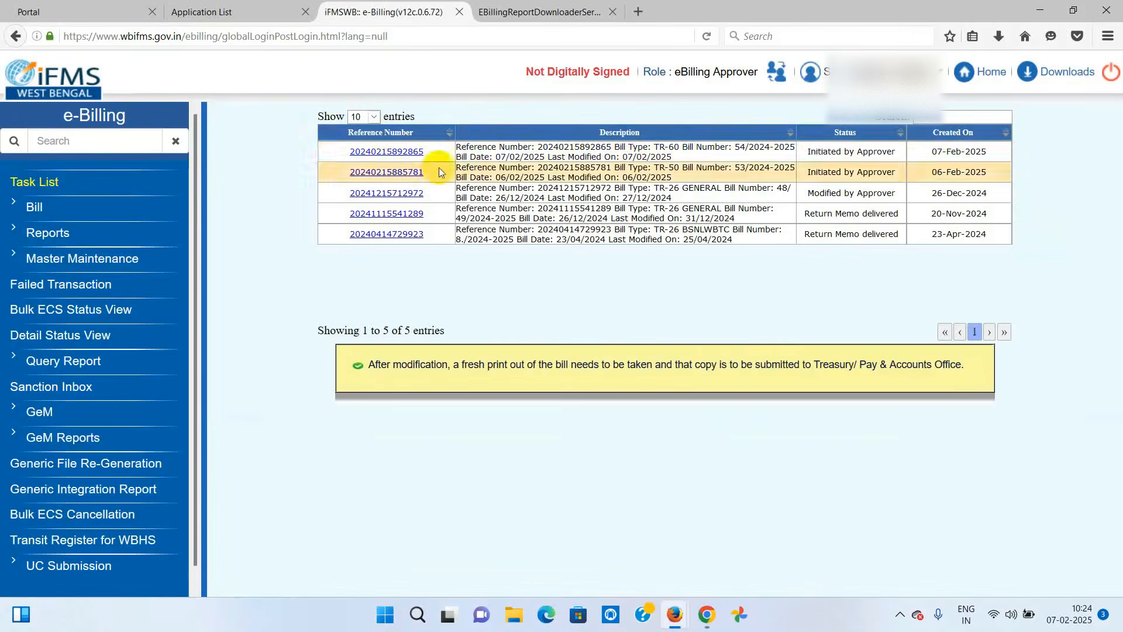
- Open the referenced TR-60 bill and save its employee details at 14277
left_click(400, 152)
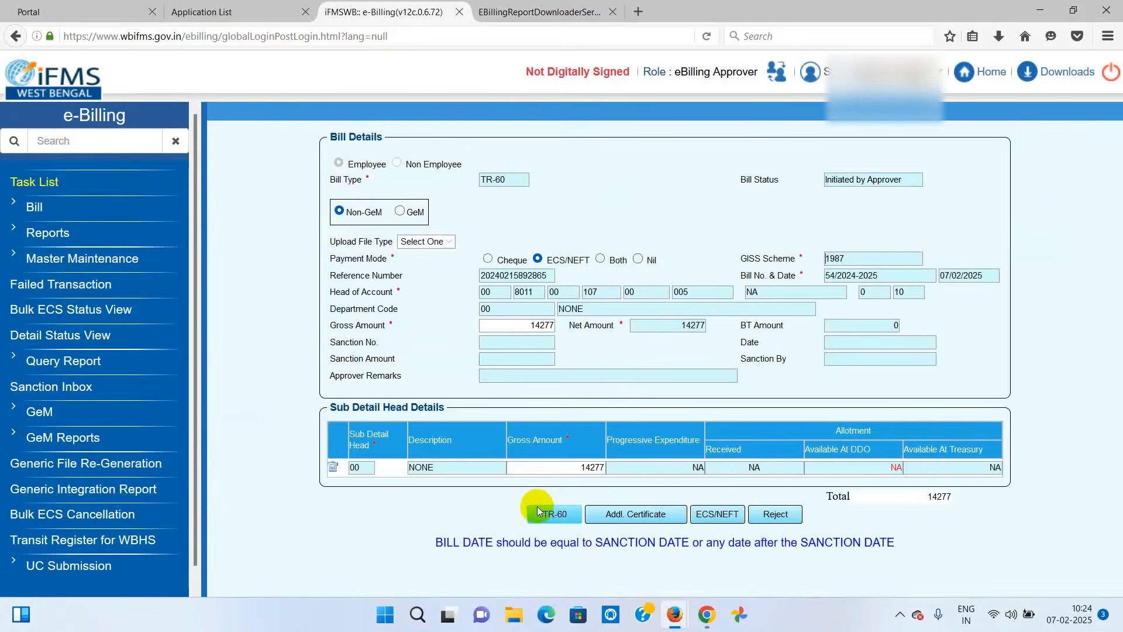
left_click(549, 514)
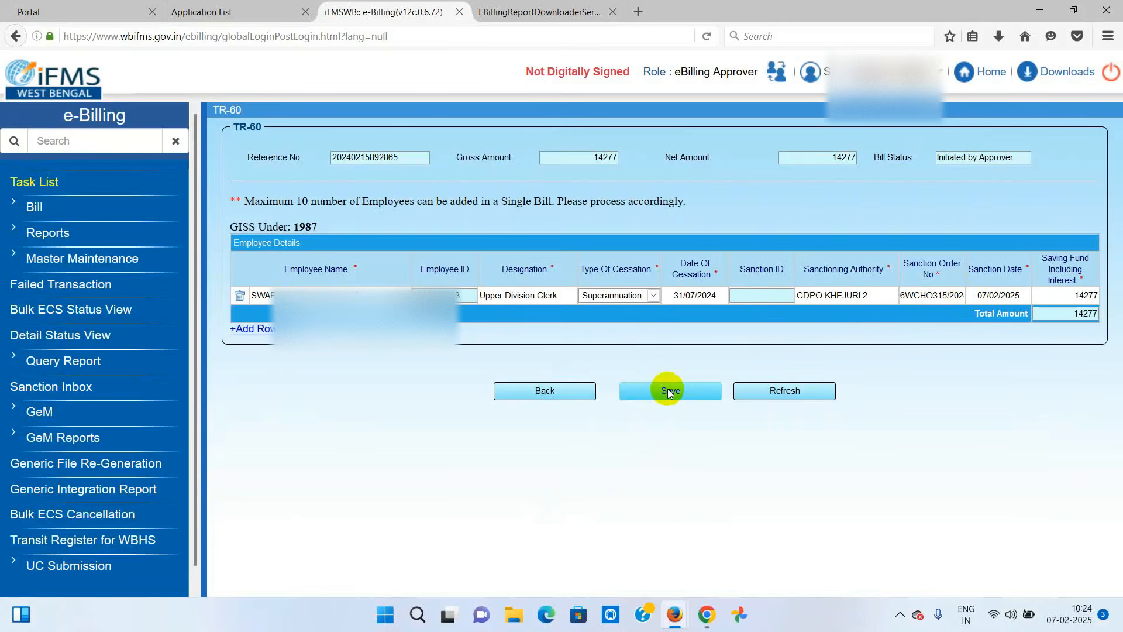
left_click(668, 391)
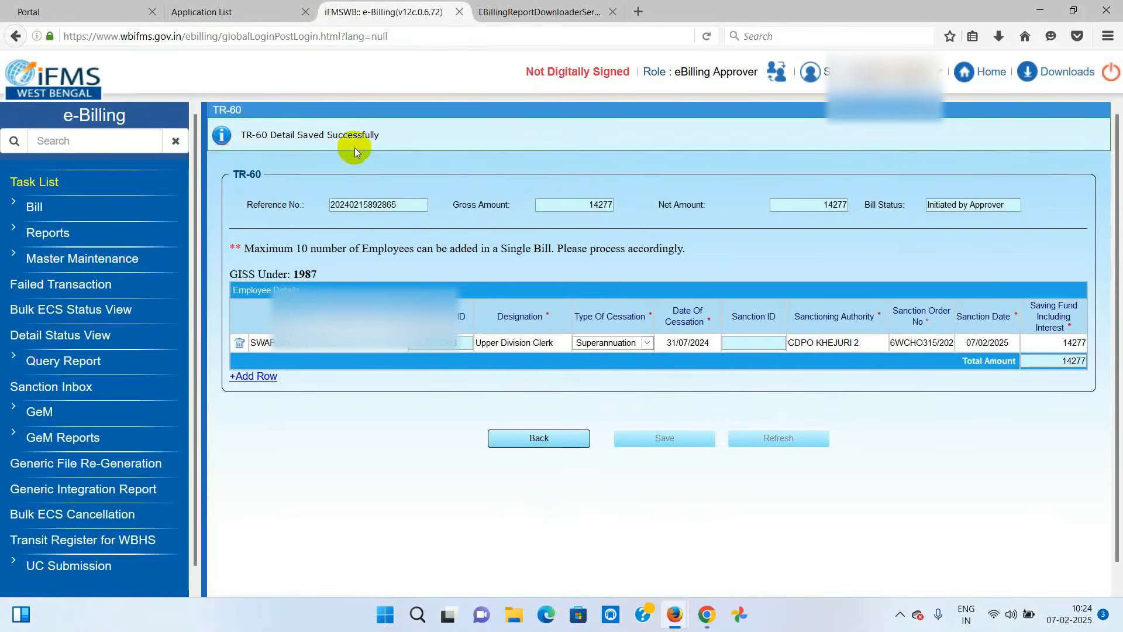
double_click(1070, 343)
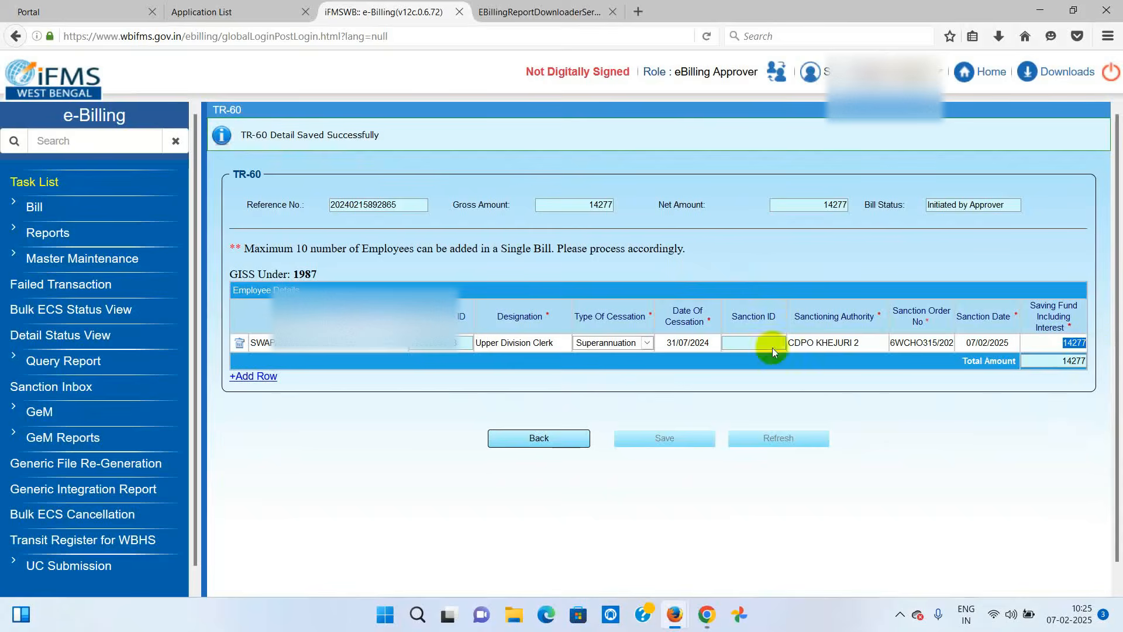
left_click(537, 442)
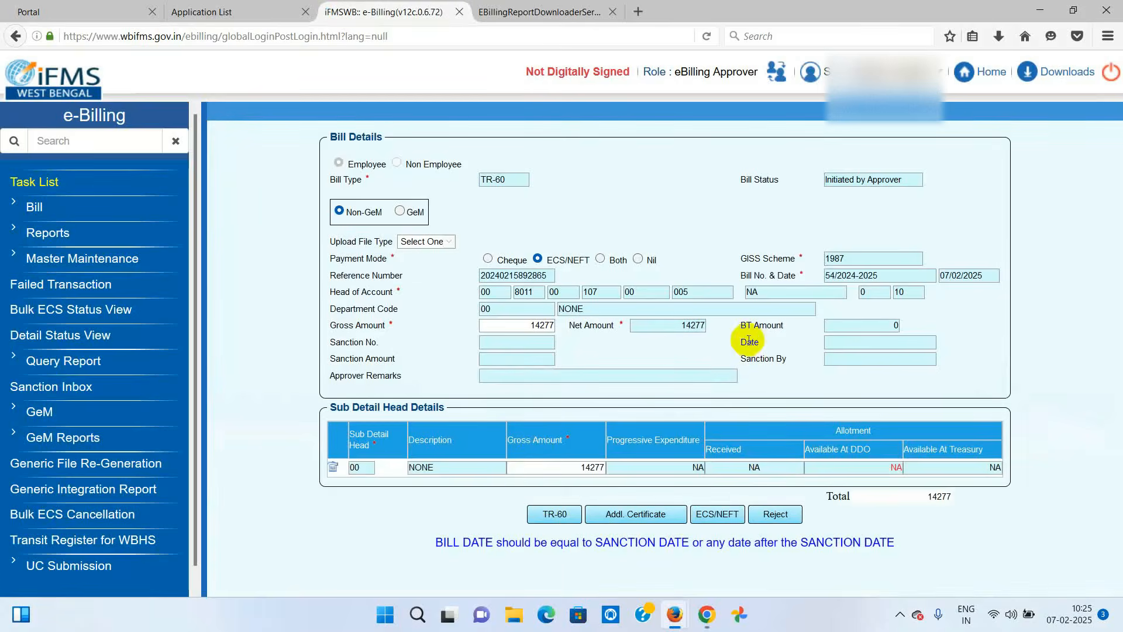
- Reopen the TR-60 employee details and return to the Bill Details page
left_click(560, 514)
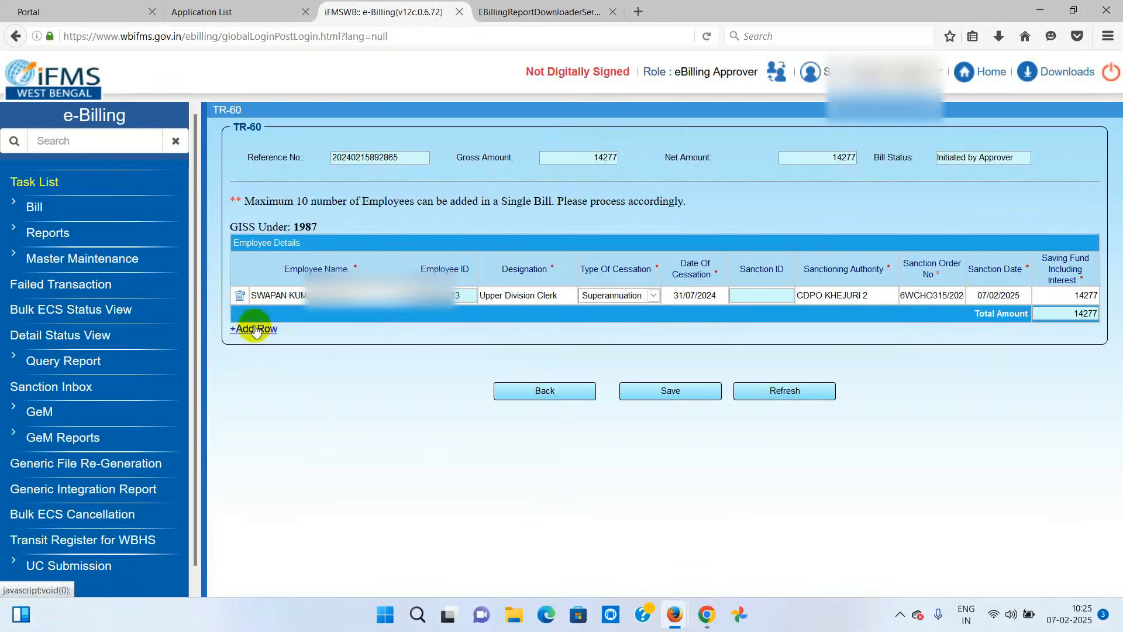
left_click(256, 329)
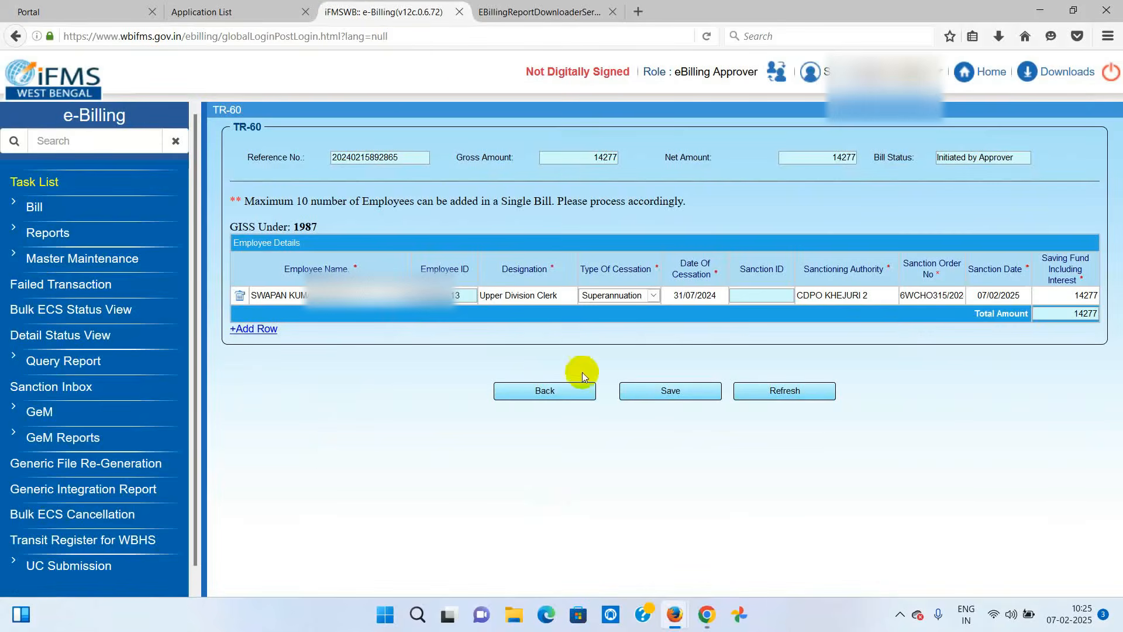
left_click(552, 390)
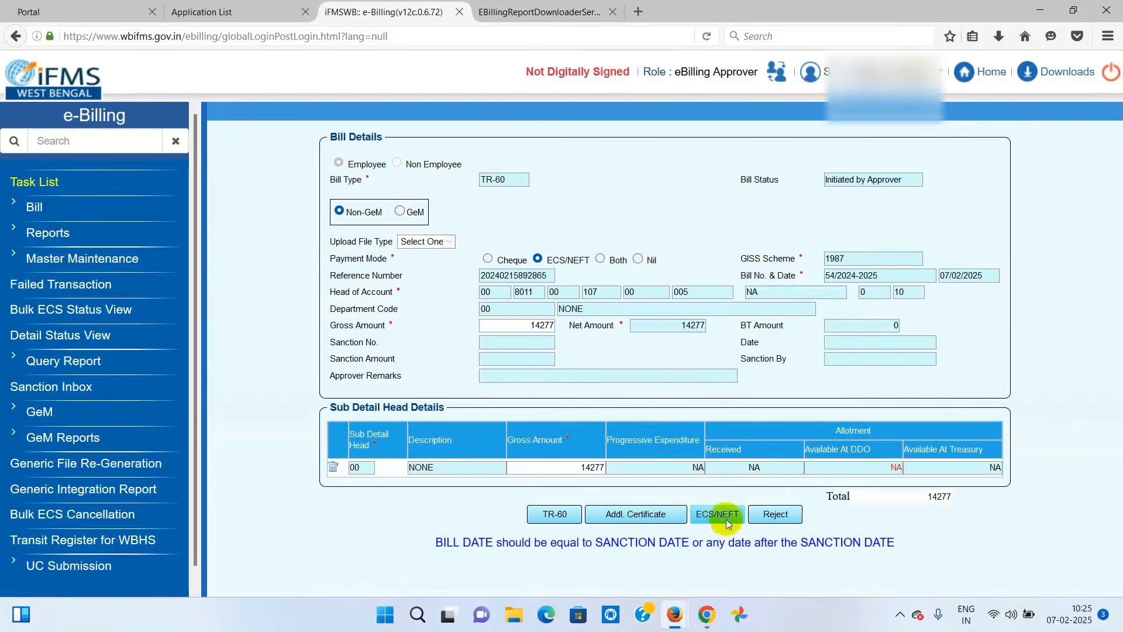
- Add the employee as ECS/NEFT beneficiary by picking their name from the suggestions
left_click(717, 515)
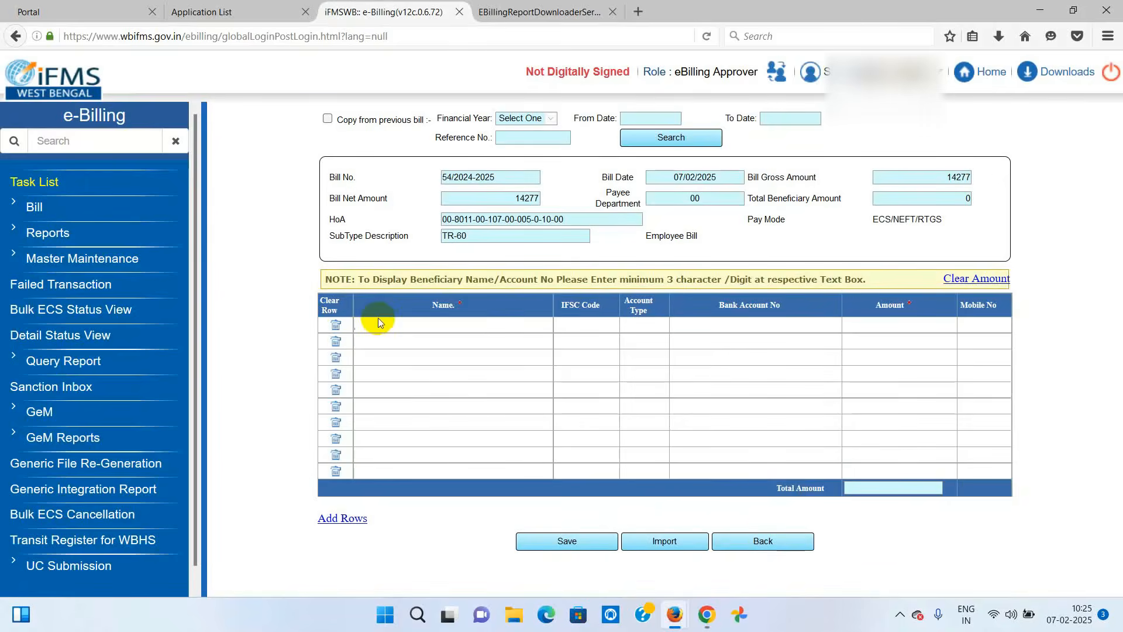
type("swapa")
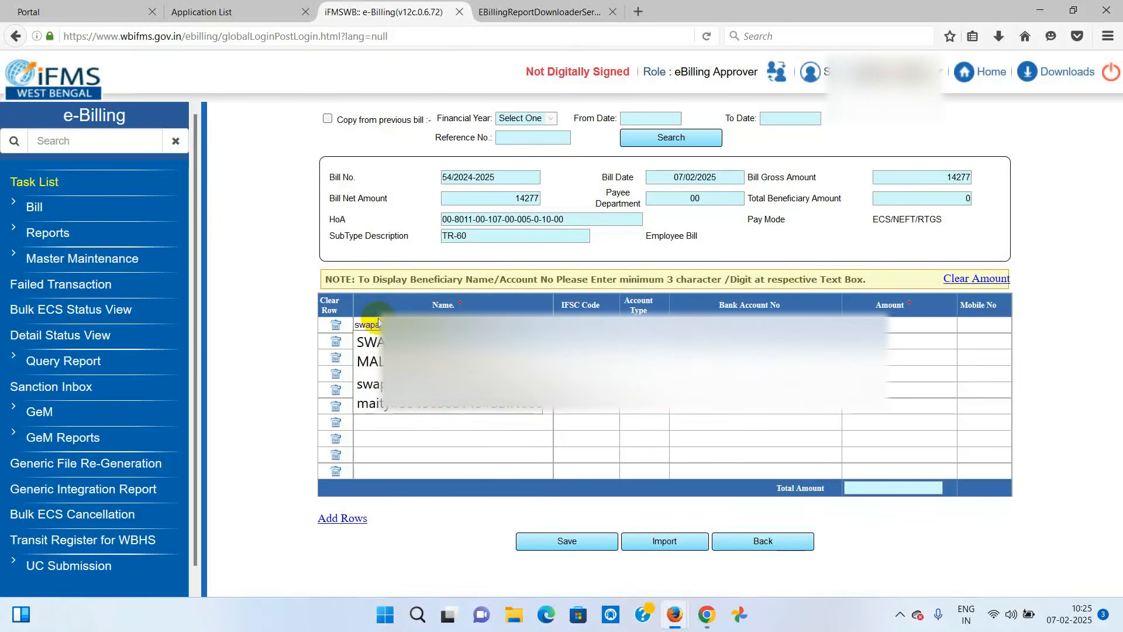
key("Down")
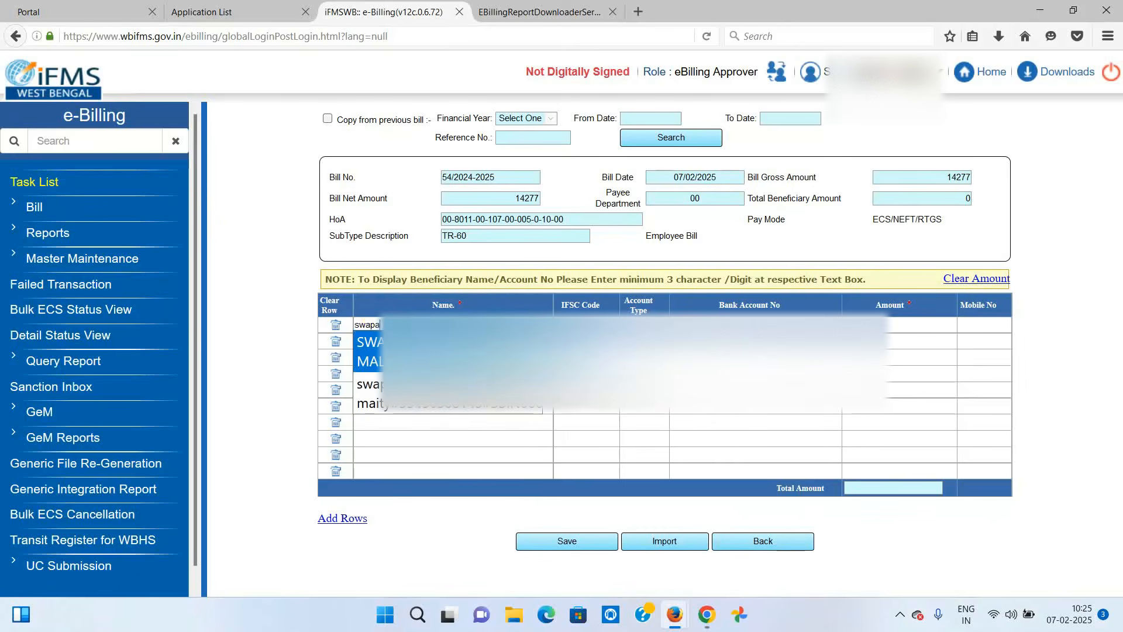
key("Return")
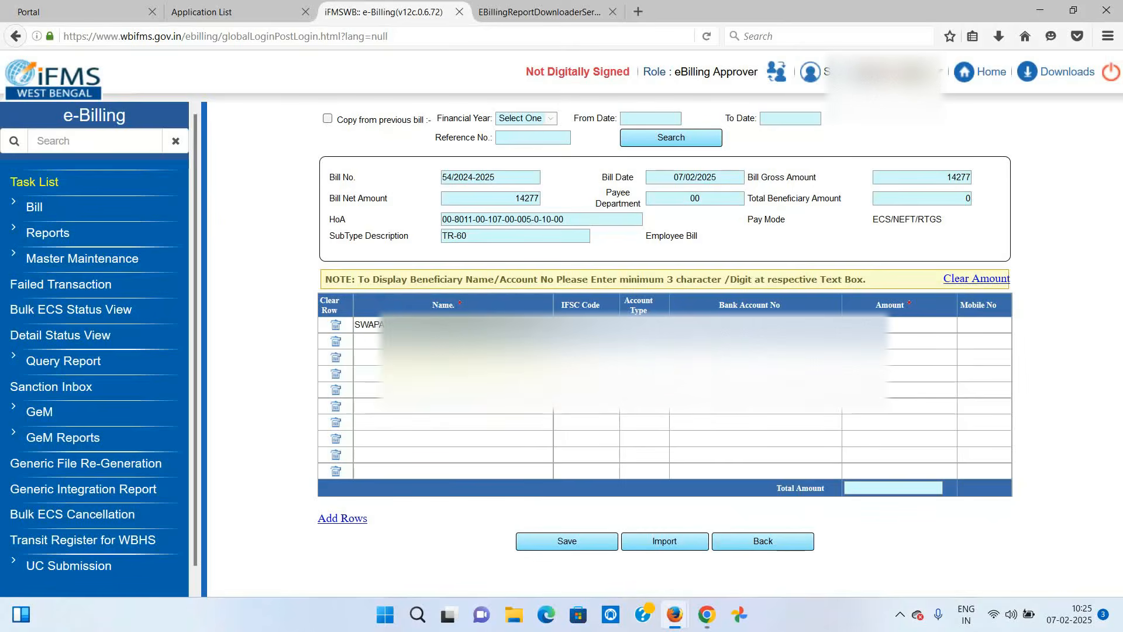
- Copy the 14277 gross amount into the beneficiary amount and save the beneficiary details
left_click(907, 325)
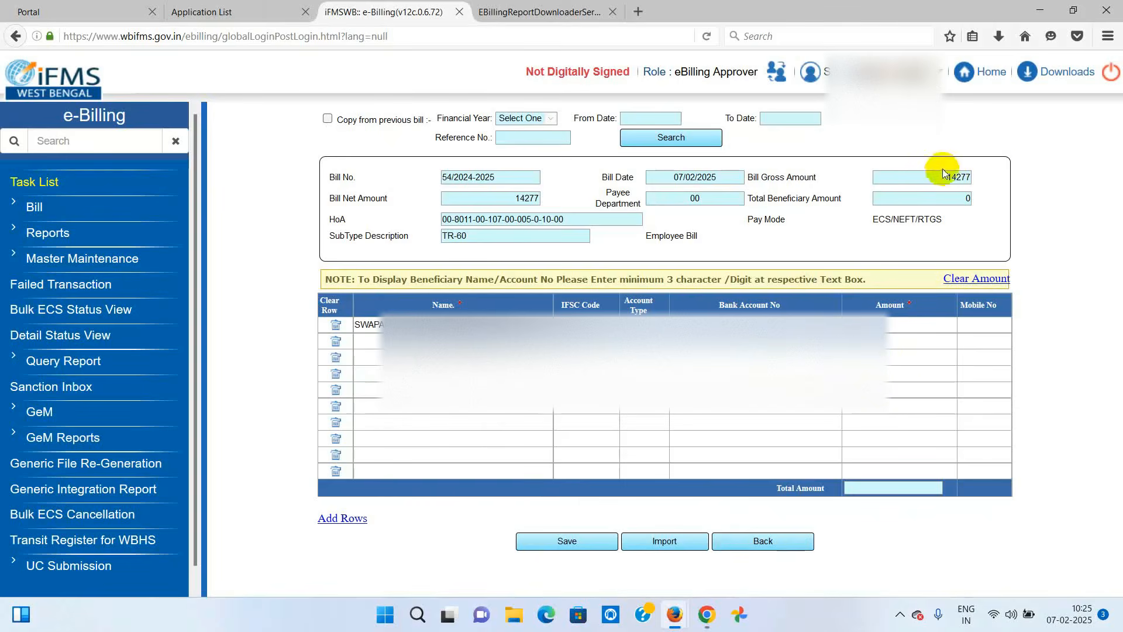
left_click_drag(939, 175, 1006, 173)
key("ctrl+c")
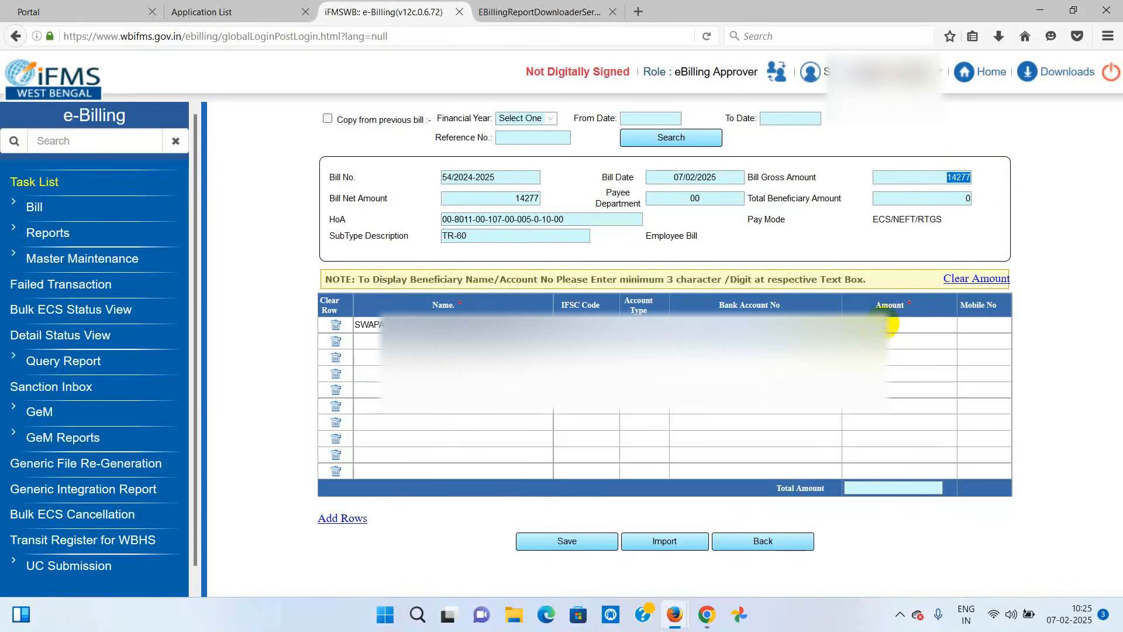
left_click(889, 324)
key("ctrl+v")
left_click(1054, 325)
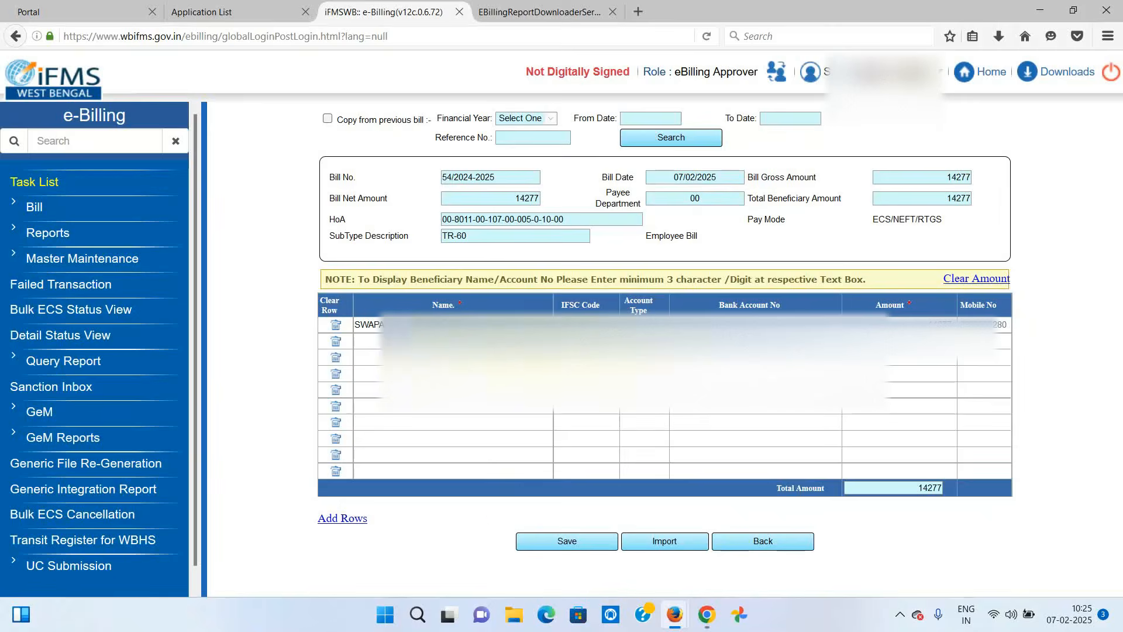
left_click(567, 542)
left_click(599, 281)
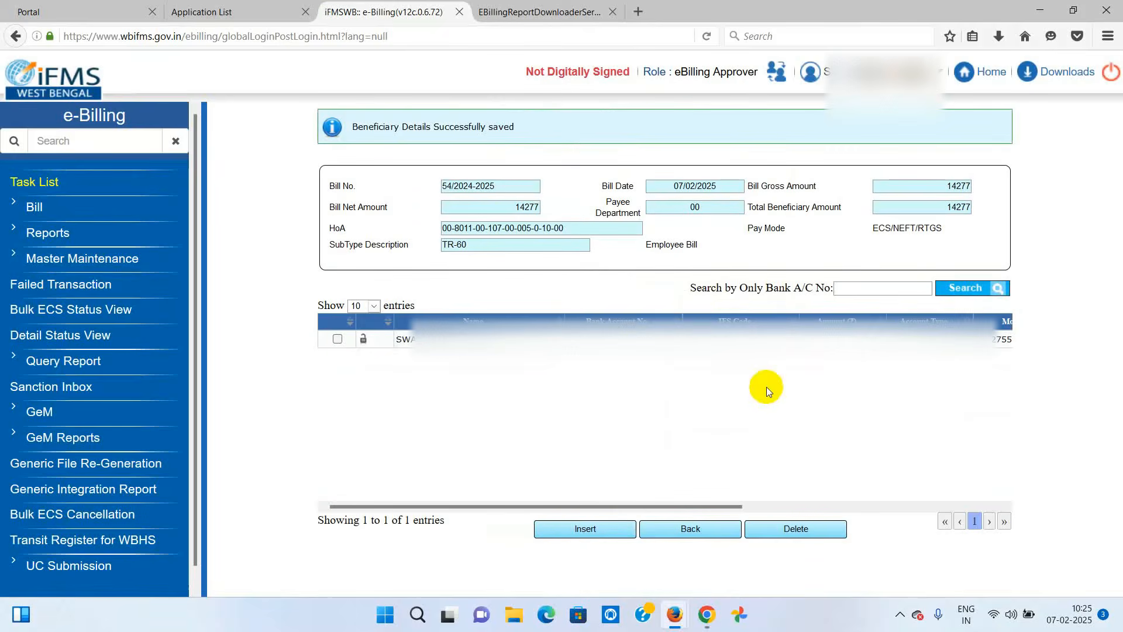
left_click(34, 209)
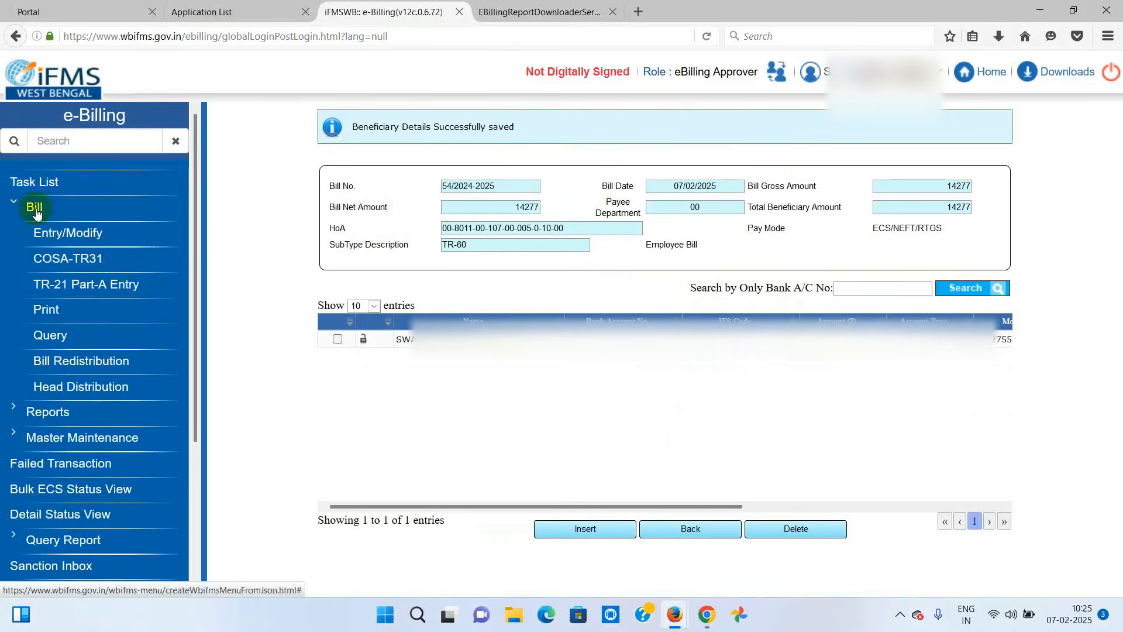
- Pick bill 54/2024-2025 from the full bill list on the Print page and generate its TR-60 PDF
left_click(45, 316)
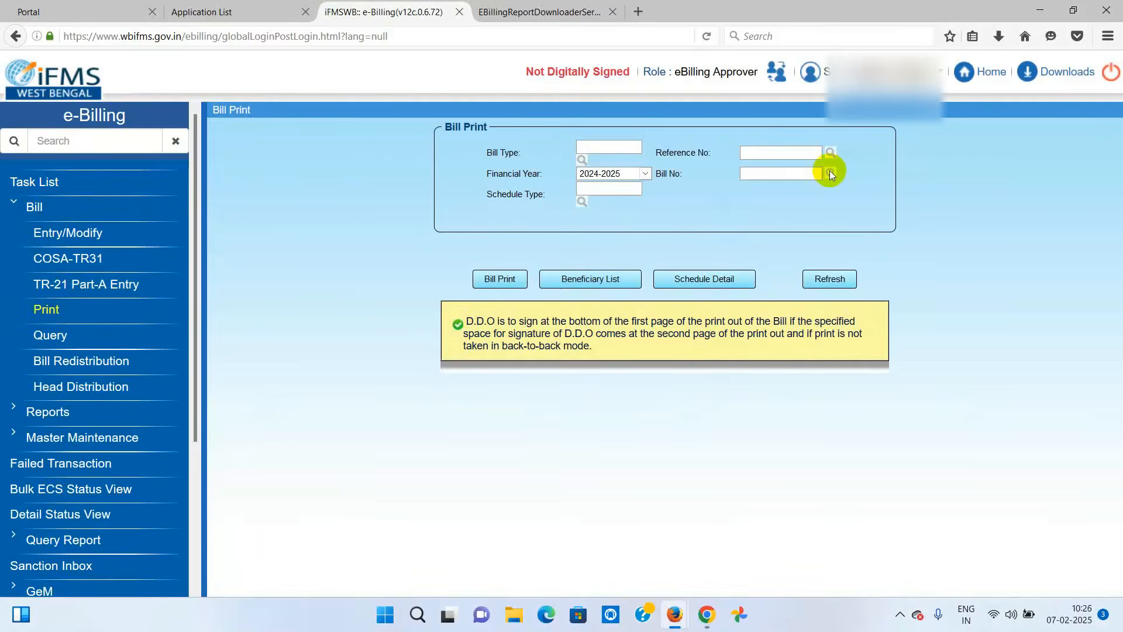
left_click(830, 173)
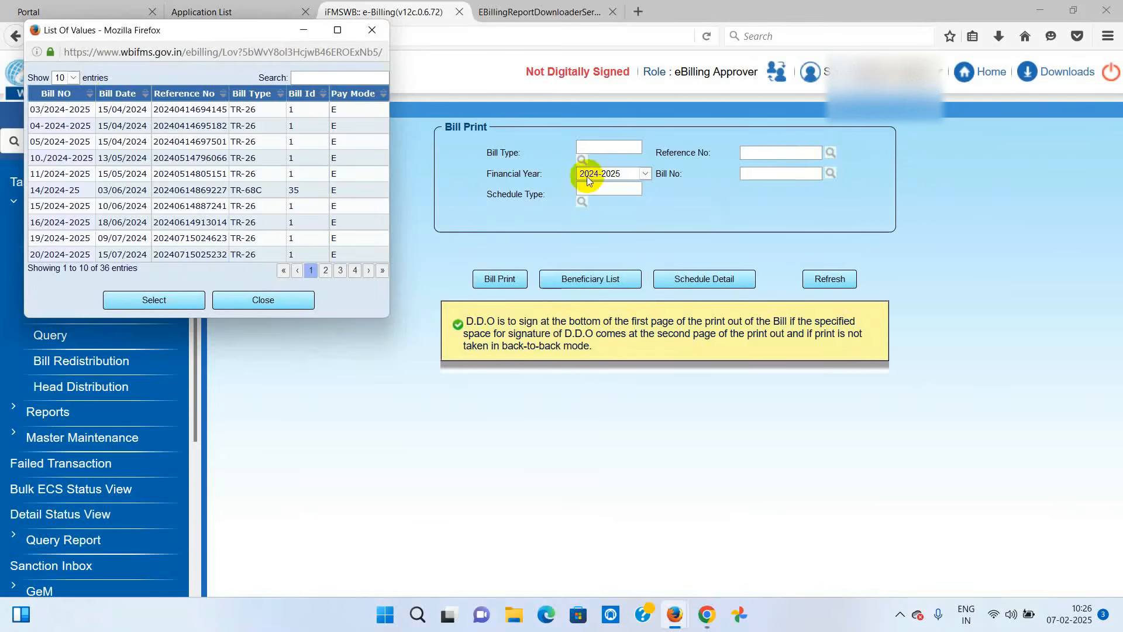
left_click(67, 78)
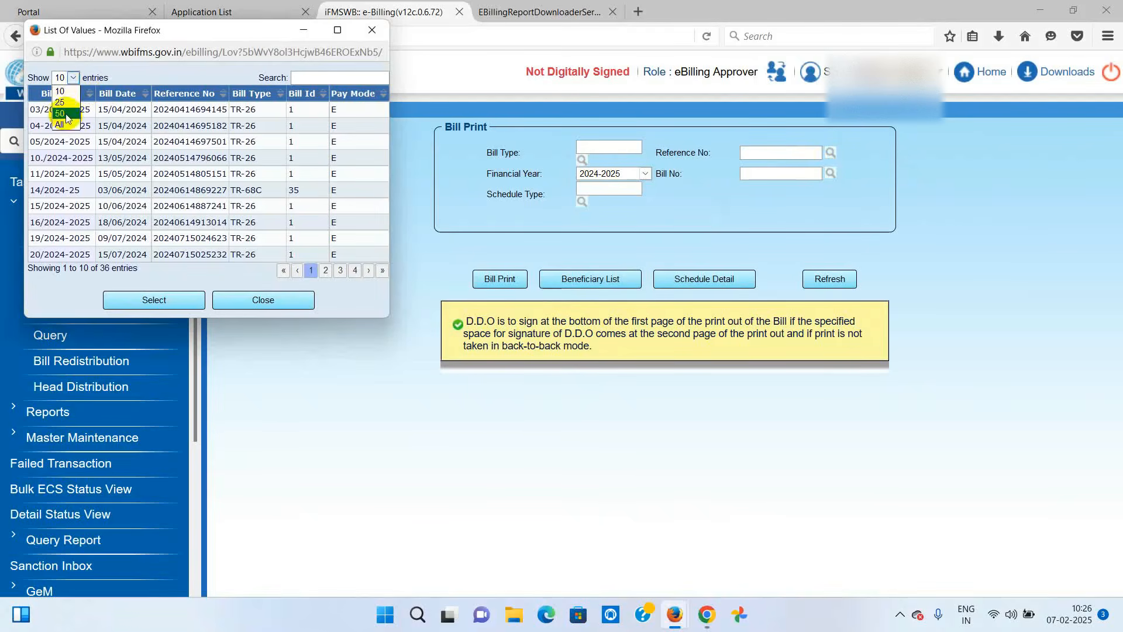
left_click(63, 124)
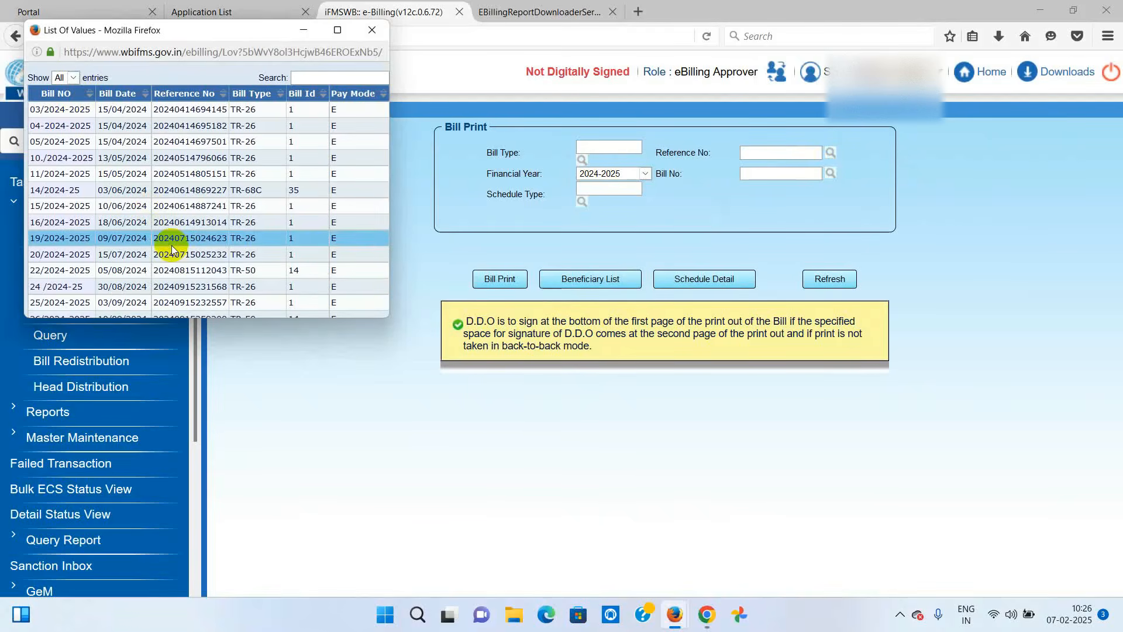
scroll(170, 245, "down", 10)
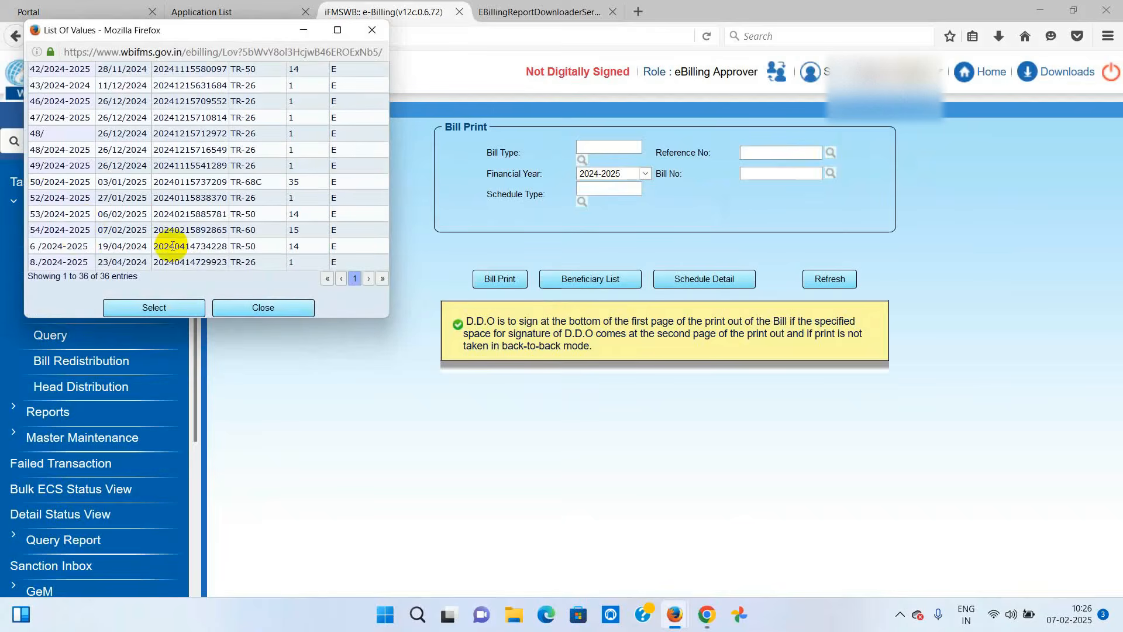
left_click(76, 230)
left_click(76, 229)
left_click(502, 269)
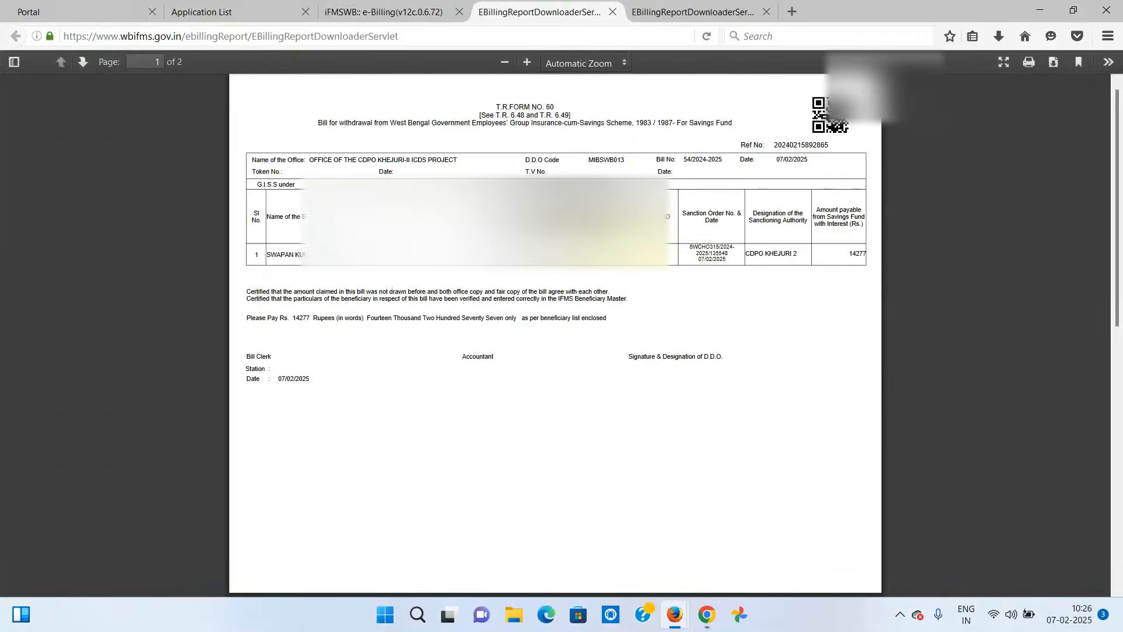
- Generate the Annexure-I beneficiary list PDF and review both the TR-60 and beneficiary PDFs
left_click(404, 12)
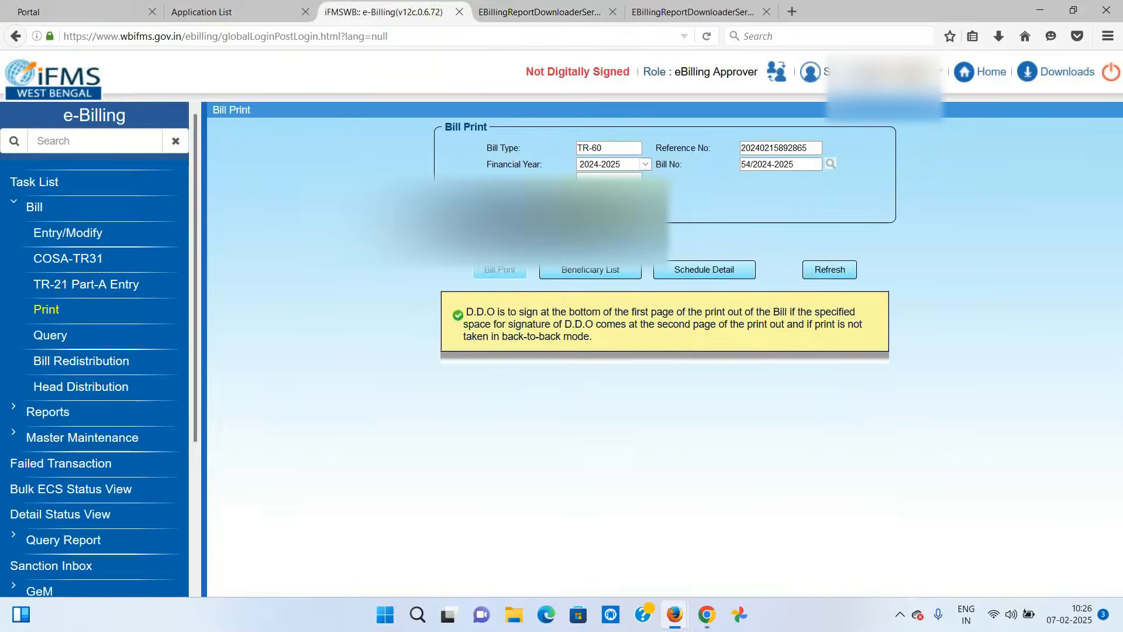
left_click(587, 270)
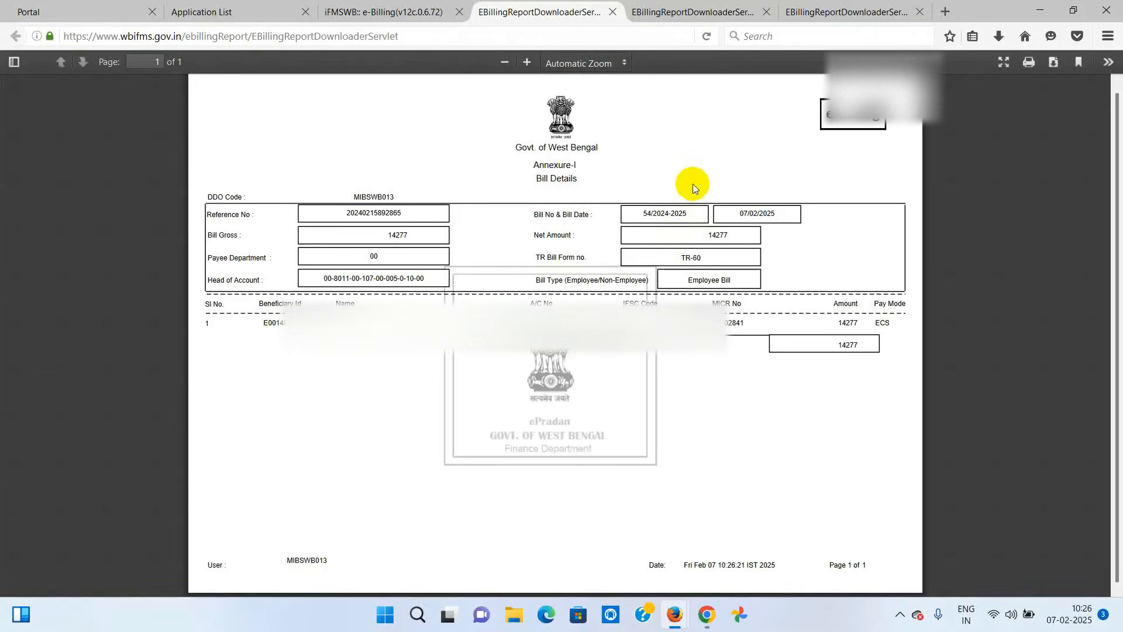
left_click(683, 13)
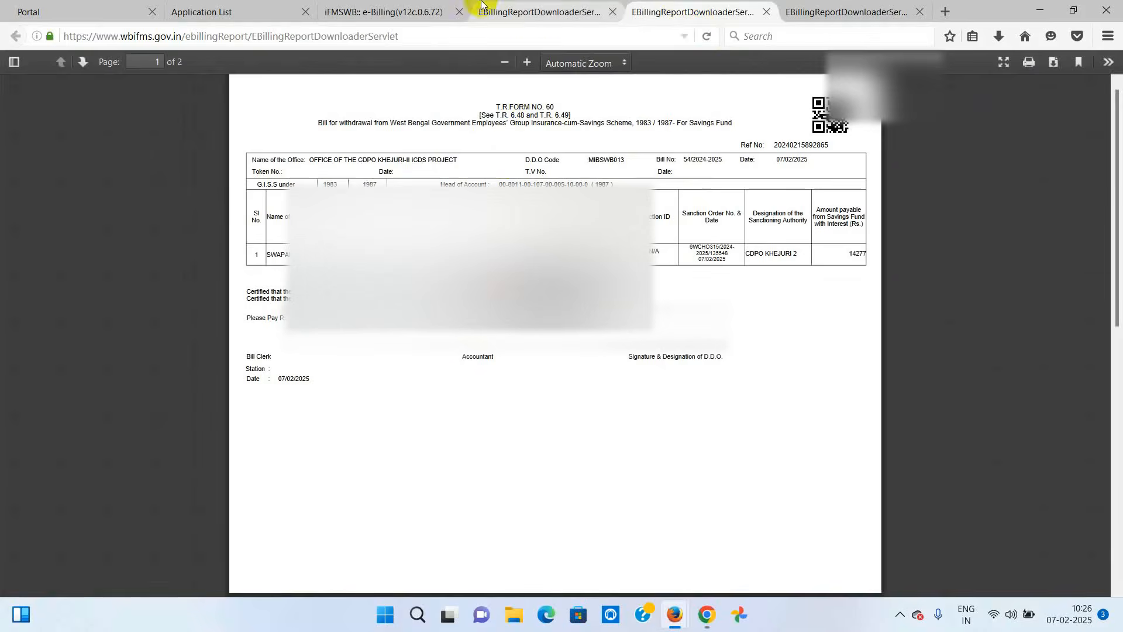
left_click(532, 13)
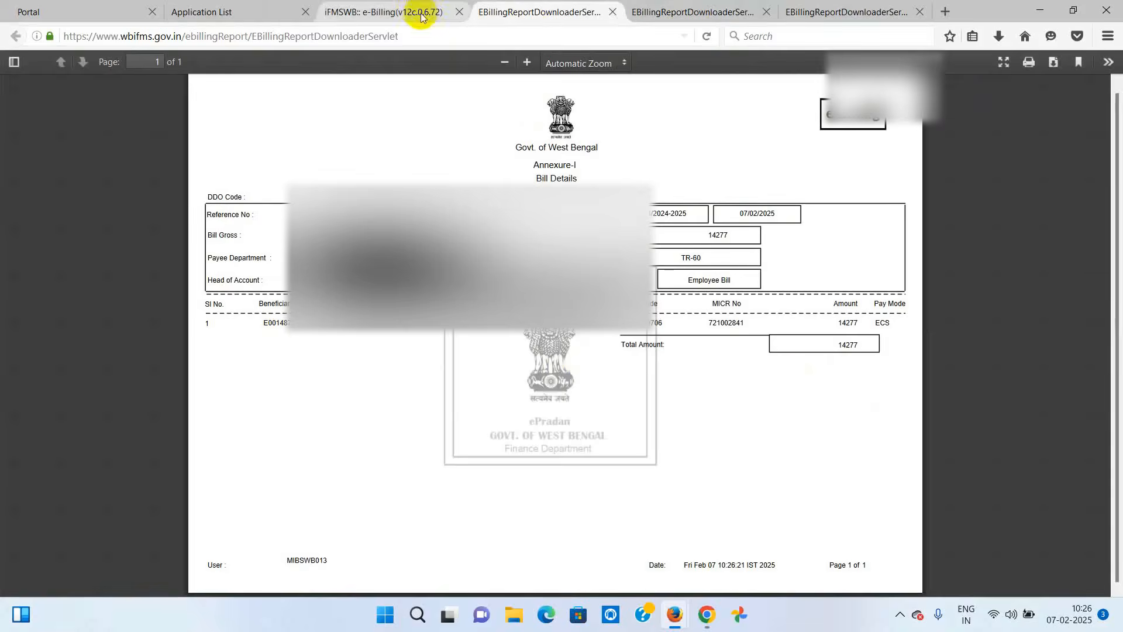
left_click(401, 12)
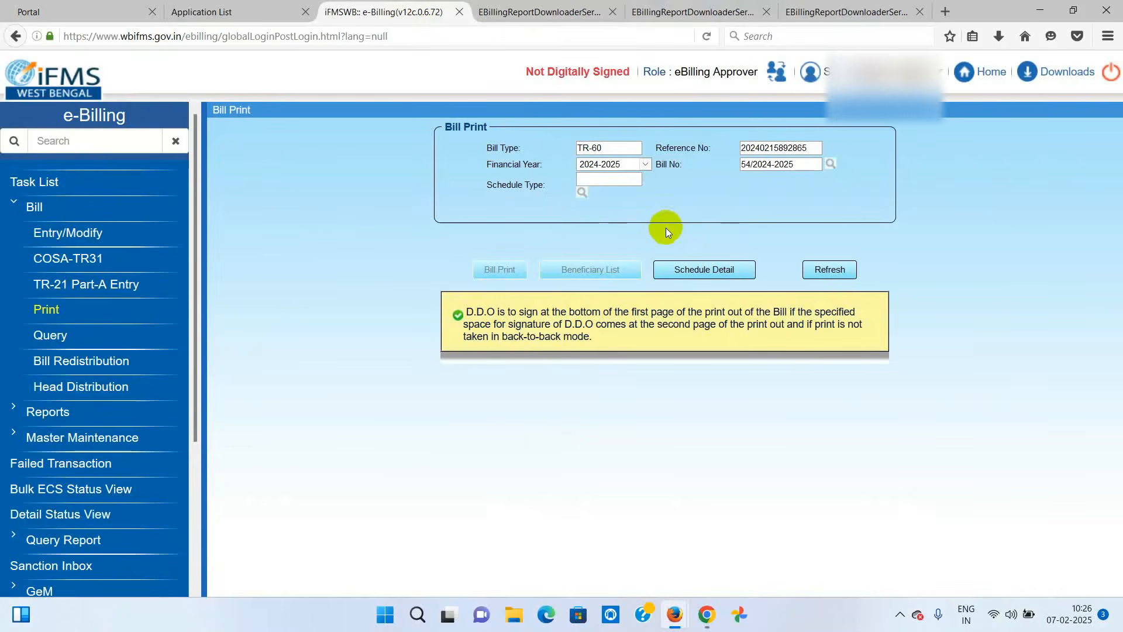
left_click(33, 184)
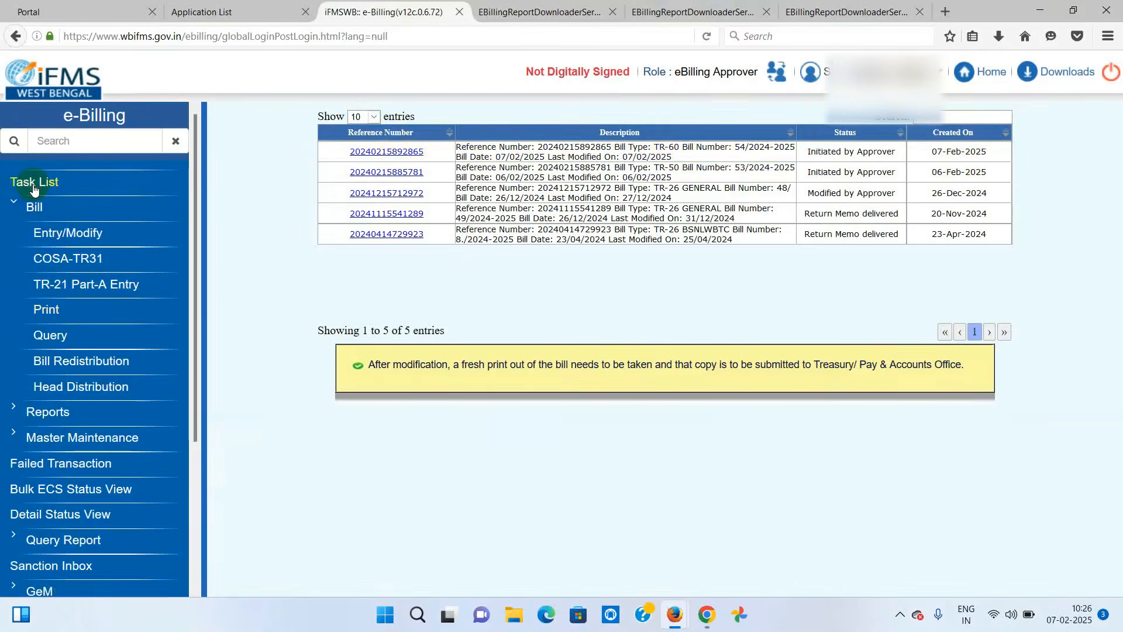
left_click(396, 157)
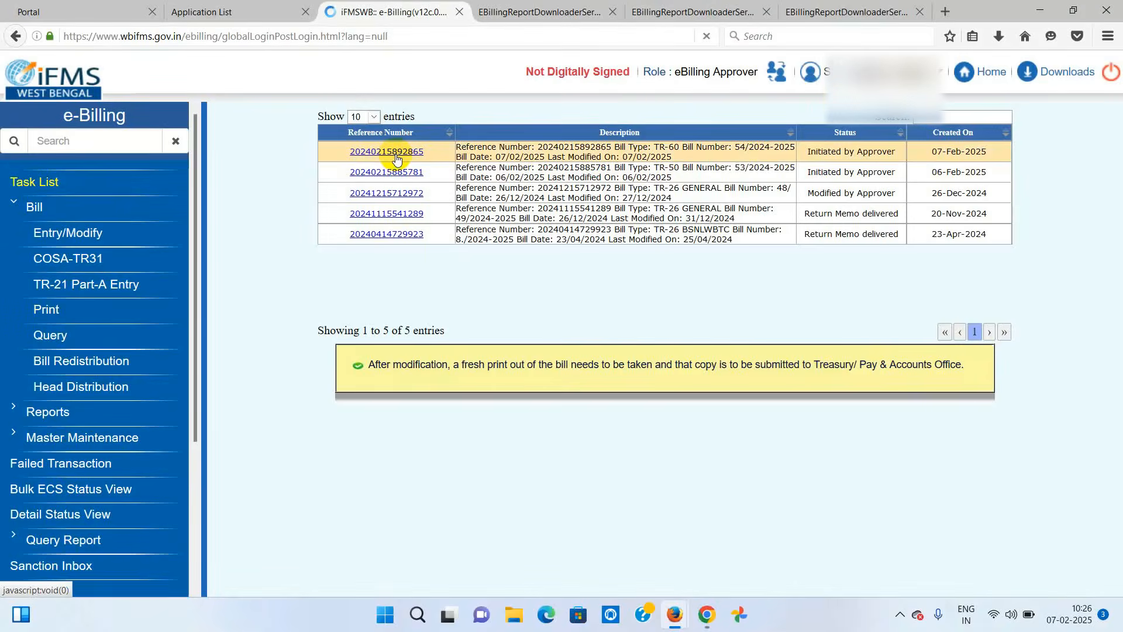